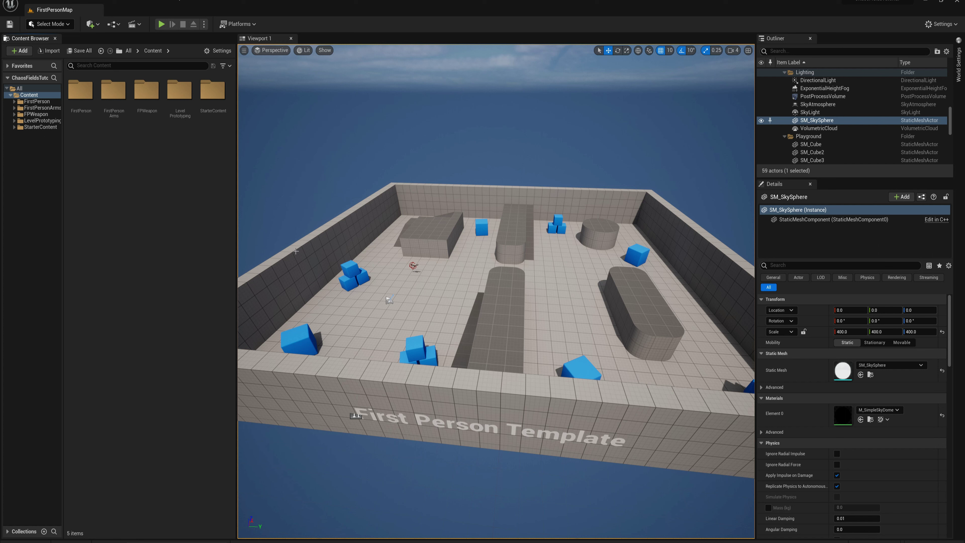
Show the engine content in the Content Browser and search the Engine folder for "sleepd".
{"action": "left_click", "coordinate": [218, 51]}
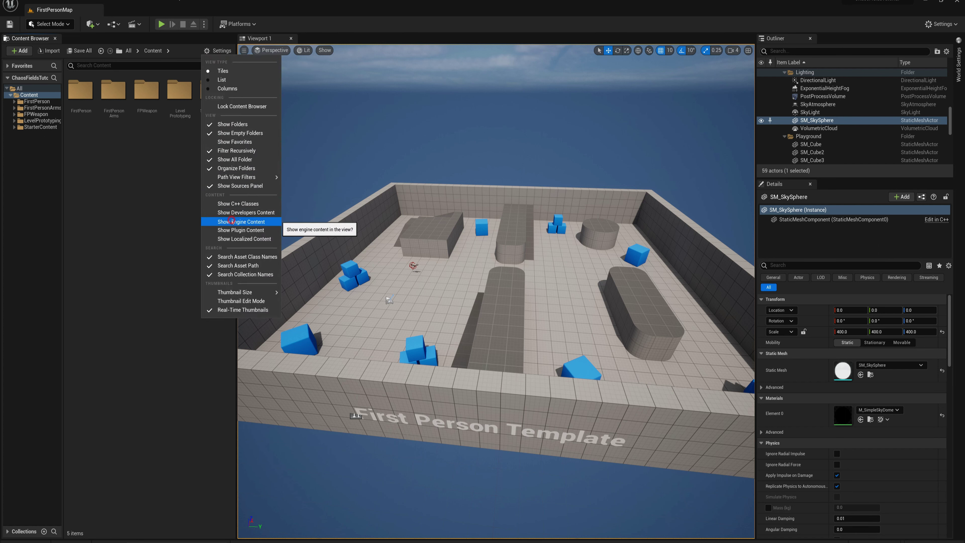
{"action": "left_click", "coordinate": [247, 221]}
{"action": "left_click", "coordinate": [31, 134]}
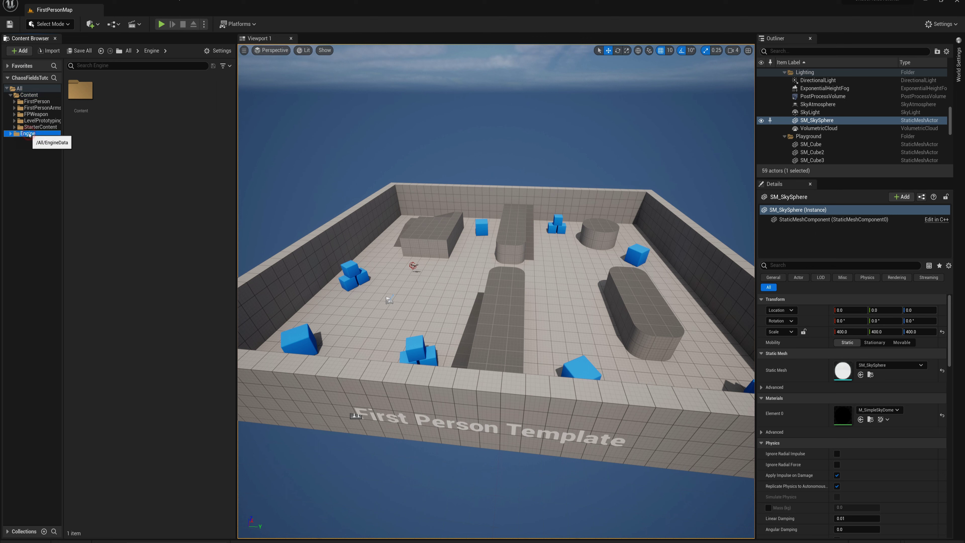
{"action": "left_click", "coordinate": [99, 67]}
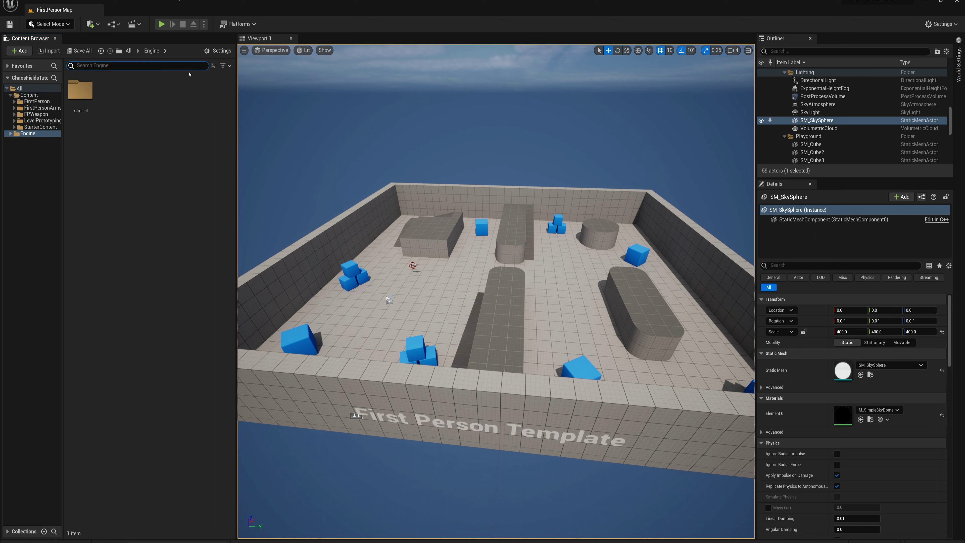
{"action": "type", "text": "sleepd"}
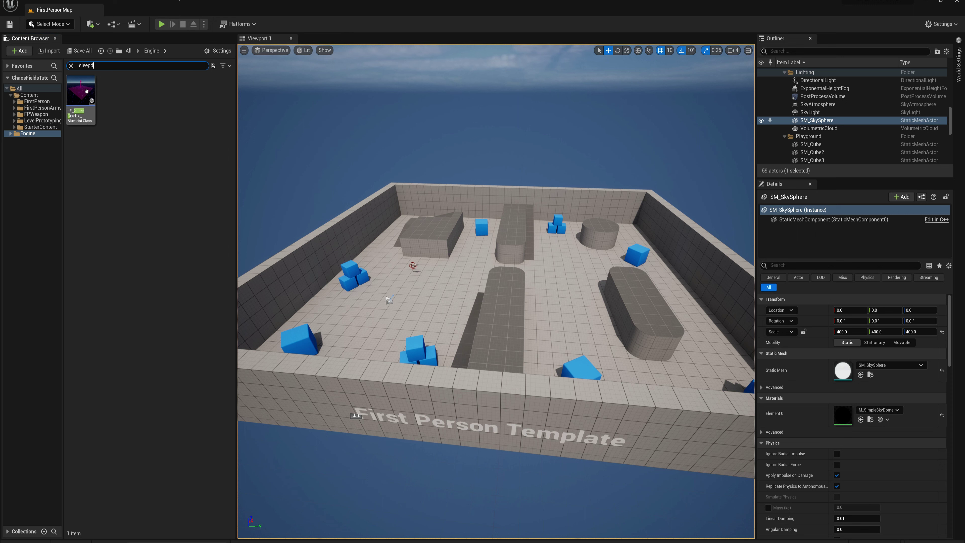
Duplicate the found sleep/disable field blueprint and move the copy into the project's Content folder.
{"action": "left_click", "coordinate": [77, 87]}
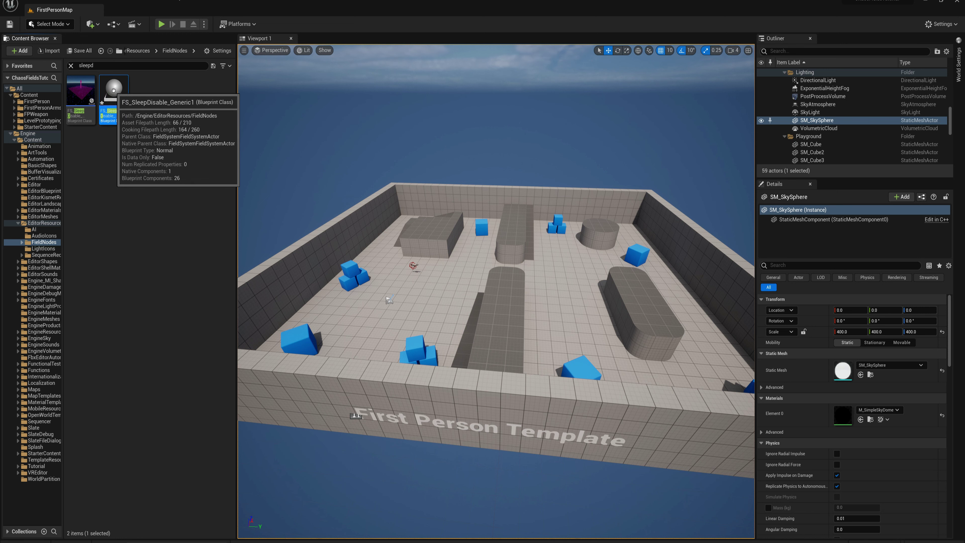
{"action": "left_click_drag", "start_coordinate": [115, 90], "coordinate": [41, 98]}
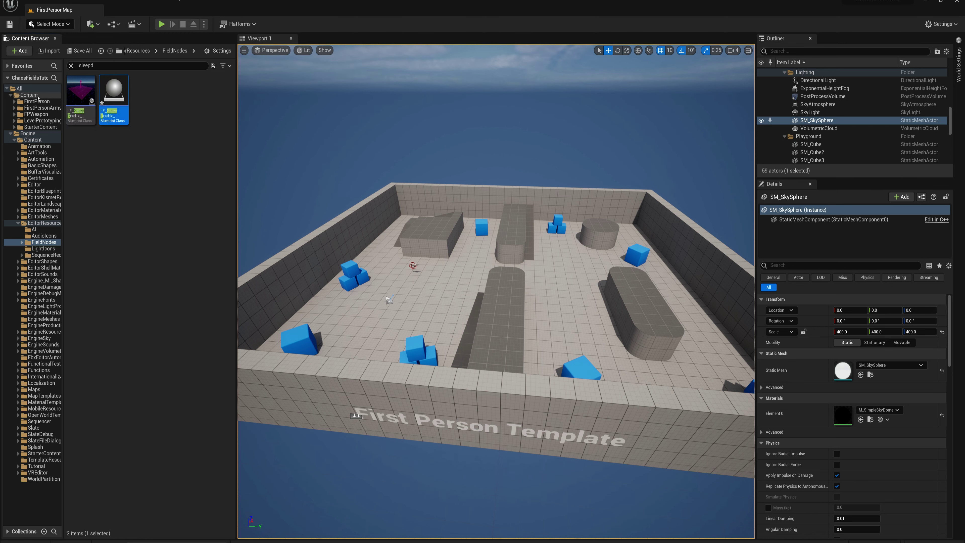
{"action": "left_click", "coordinate": [57, 112]}
Hide the engine content in the Content Browser and clear the asset search.
{"action": "left_click", "coordinate": [214, 51]}
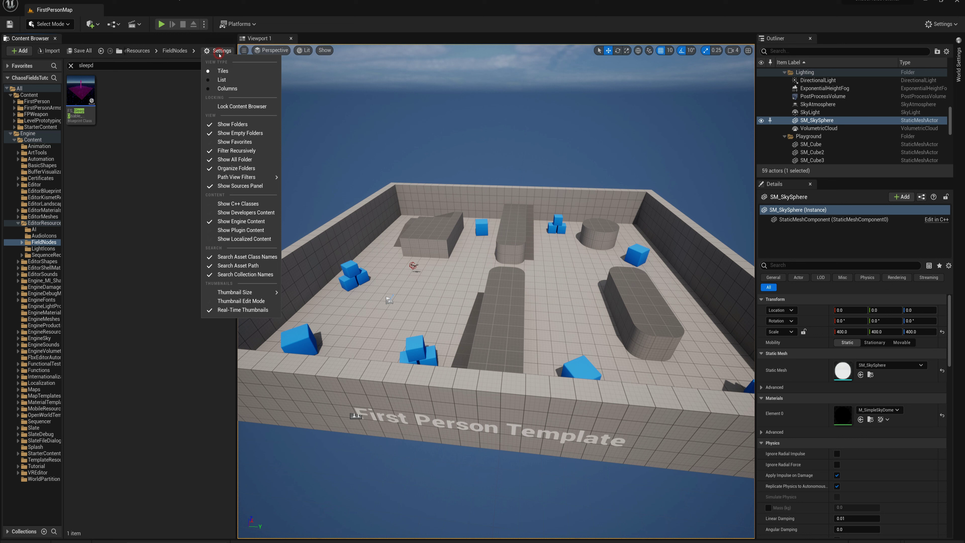
{"action": "left_click", "coordinate": [235, 215]}
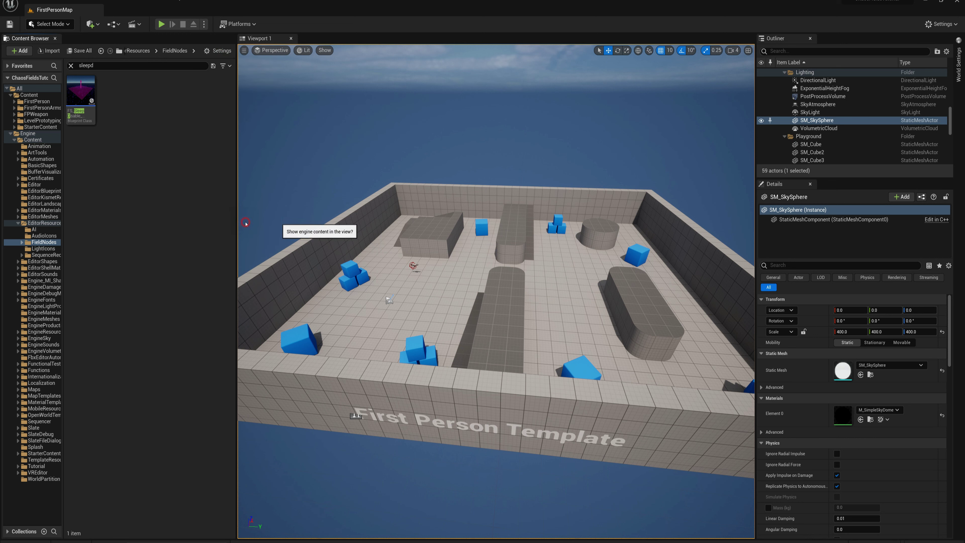
{"action": "left_click", "coordinate": [71, 65]}
Place FS_SleepDisable_Generic1 on the arena floor near the grey blocks and raise it to a Z location of about 310.
{"action": "left_click", "coordinate": [82, 146]}
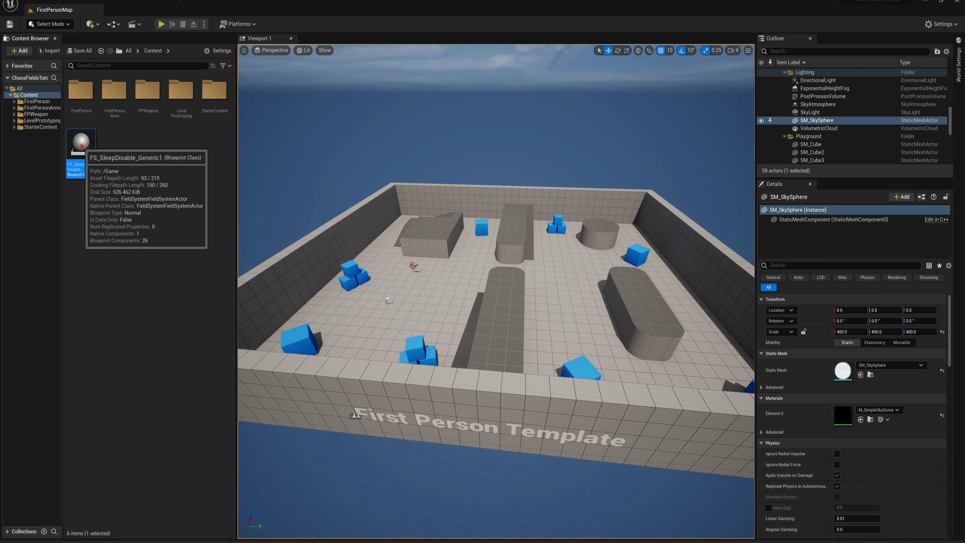
{"action": "left_click_drag", "start_coordinate": [81, 144], "coordinate": [463, 282]}
{"action": "scroll", "coordinate": [464, 282], "scroll_direction": "up", "scroll_amount": 2}
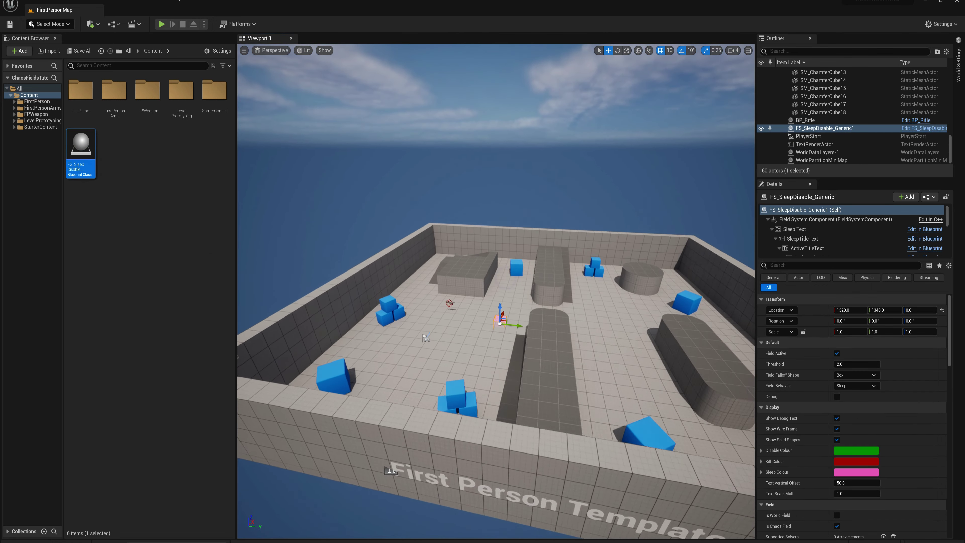
{"action": "key", "text": "w"}
{"action": "right_click_drag", "start_coordinate": [463, 281], "coordinate": [465, 298]}
{"action": "left_click_drag", "start_coordinate": [494, 270], "coordinate": [493, 182]}
{"action": "right_click_drag", "start_coordinate": [494, 182], "coordinate": [443, 174]}
{"action": "key", "text": "w"}
{"action": "key", "text": "s"}
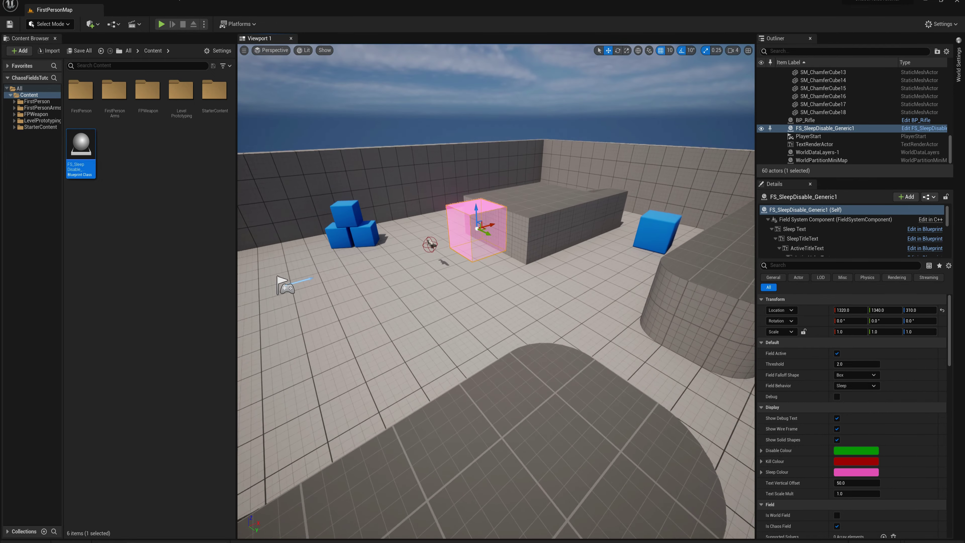
{"action": "key", "text": "s"}
{"action": "right_click_drag", "start_coordinate": [602, 251], "coordinate": [584, 243]}
{"action": "key", "text": "w"}
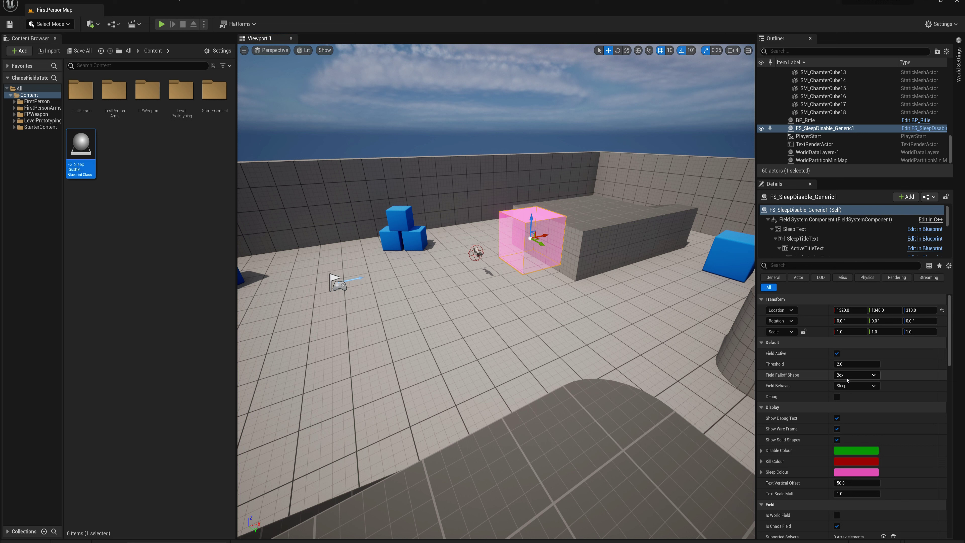
Try the Sphere and Plane falloff shapes on the placed field, and return Field Falloff Shape to Box.
{"action": "left_click", "coordinate": [849, 392]}
{"action": "left_click", "coordinate": [846, 376]}
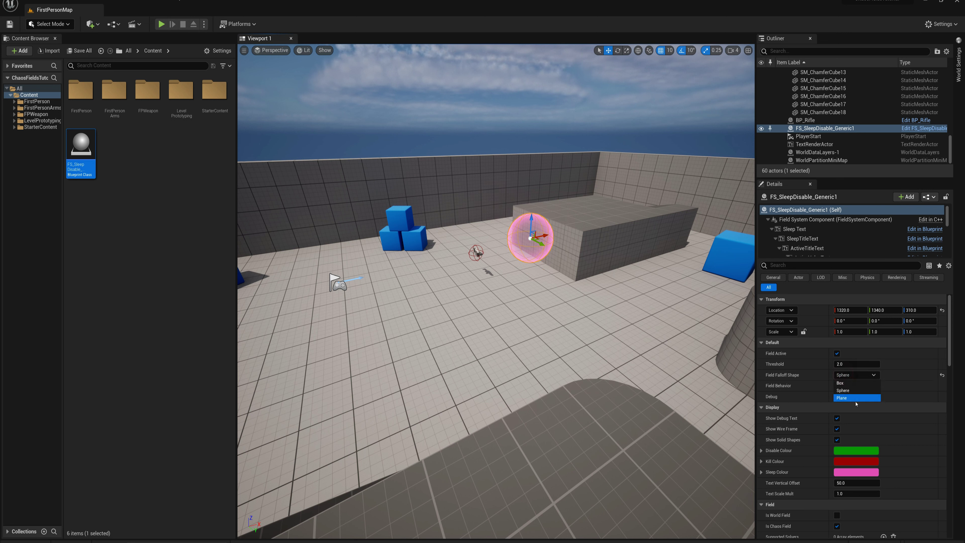
{"action": "left_click", "coordinate": [853, 397]}
{"action": "left_click", "coordinate": [850, 375]}
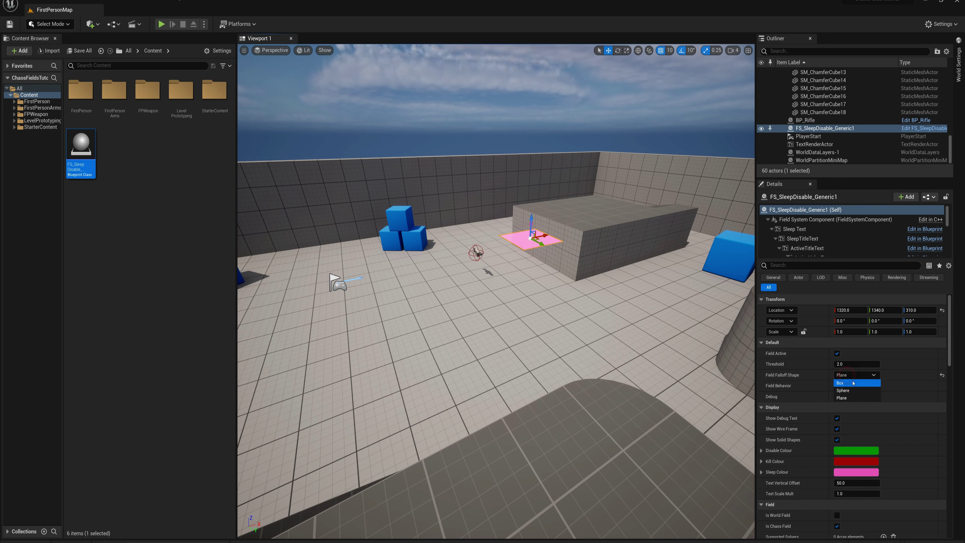
{"action": "left_click", "coordinate": [850, 384]}
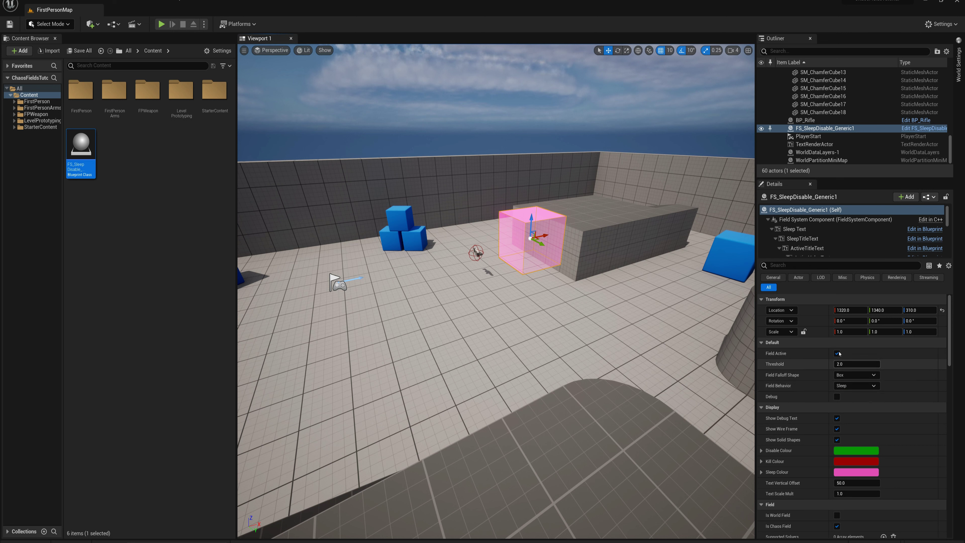
Try the Disable and Kill options for Field Behavior, and return it to Sleep.
{"action": "left_click", "coordinate": [845, 387]}
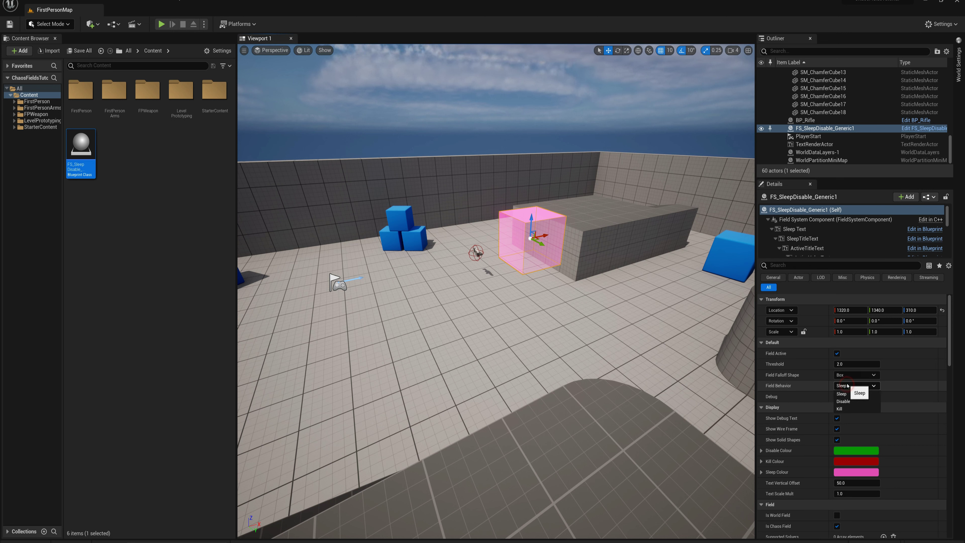
{"action": "left_click", "coordinate": [848, 403]}
{"action": "left_click", "coordinate": [851, 385]}
{"action": "left_click", "coordinate": [840, 409]}
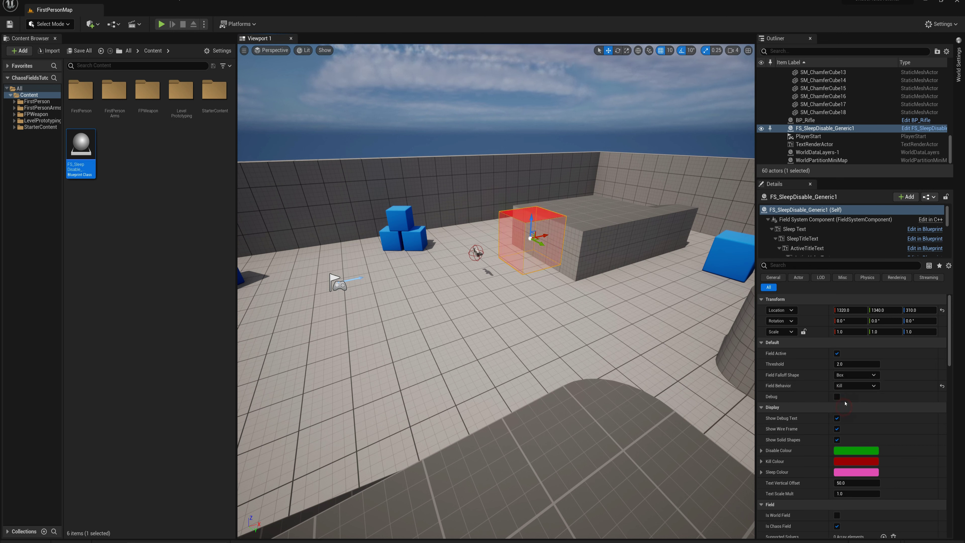
{"action": "left_click", "coordinate": [844, 385]}
{"action": "left_click", "coordinate": [841, 394]}
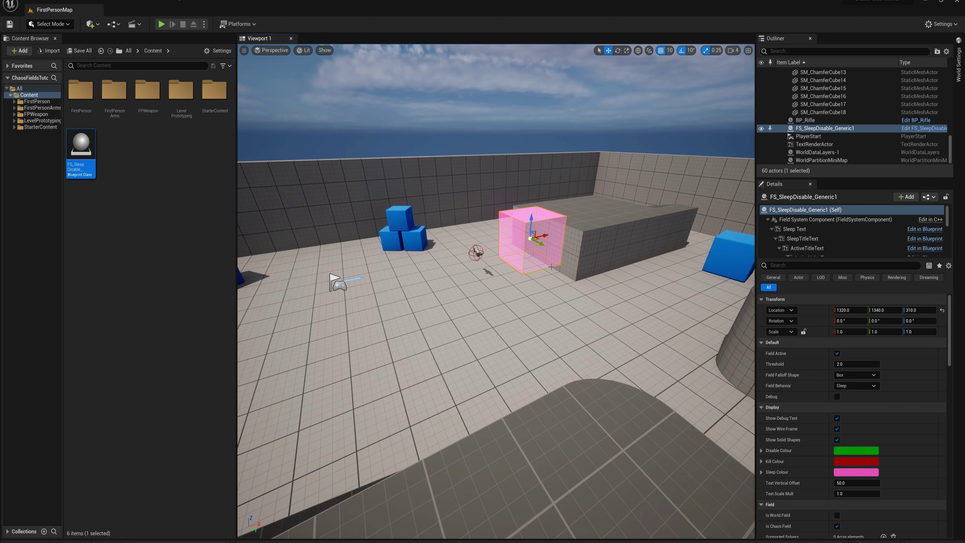
Open the FS_SleepDisable_Generic1 blueprint and examine its Event Graph from the Is Active check through the field behavior switch.
{"action": "right_click_drag", "start_coordinate": [451, 267], "coordinate": [477, 283]}
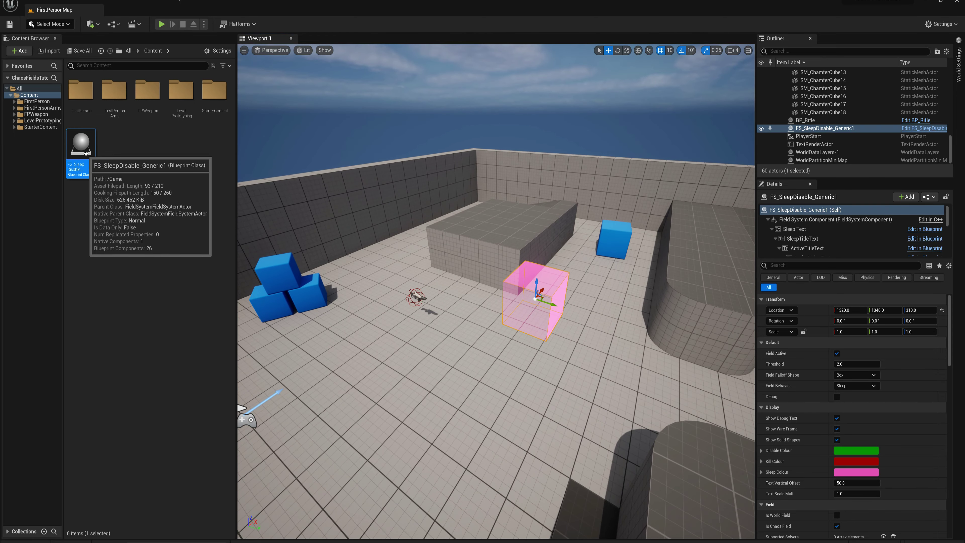
{"action": "double_click", "coordinate": [80, 148]}
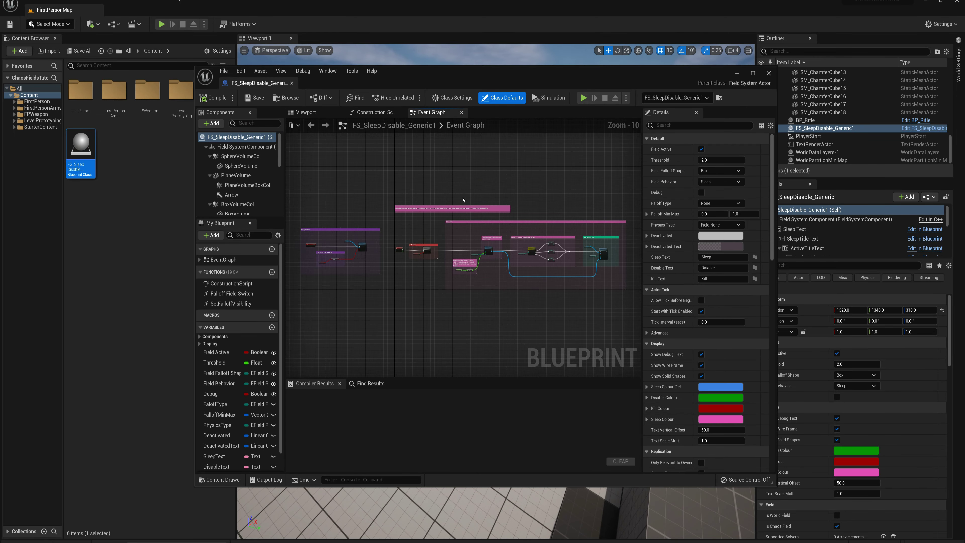
{"action": "scroll", "coordinate": [319, 251], "scroll_direction": "up", "scroll_amount": 6}
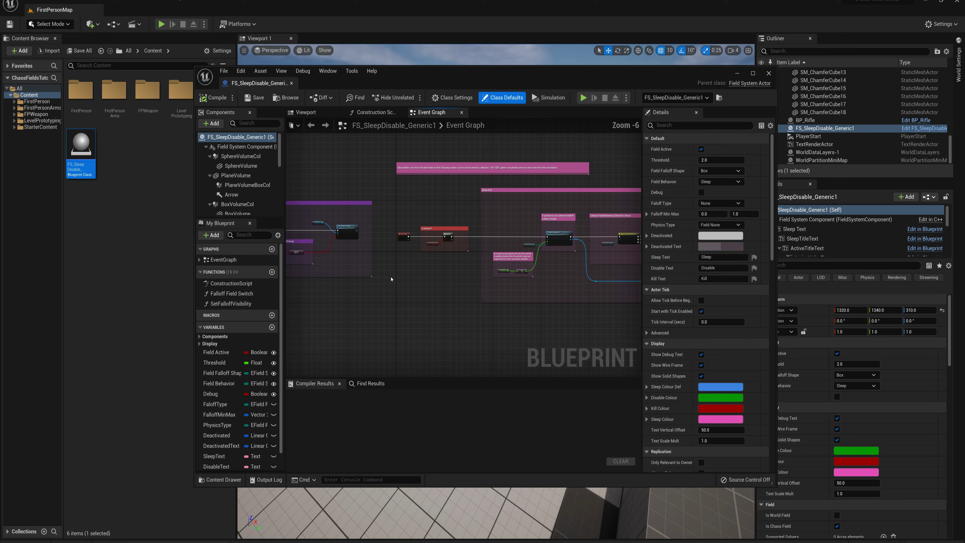
{"action": "right_click_drag", "start_coordinate": [518, 296], "coordinate": [293, 268]}
{"action": "right_click_drag", "start_coordinate": [511, 202], "coordinate": [464, 209]}
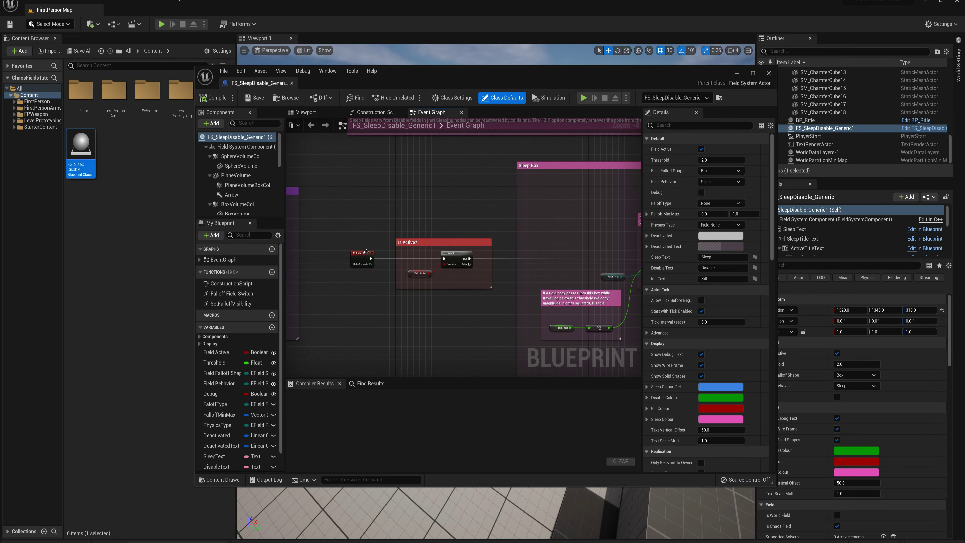
{"action": "right_click_drag", "start_coordinate": [435, 249], "coordinate": [310, 242]}
{"action": "right_click_drag", "start_coordinate": [500, 201], "coordinate": [379, 180]}
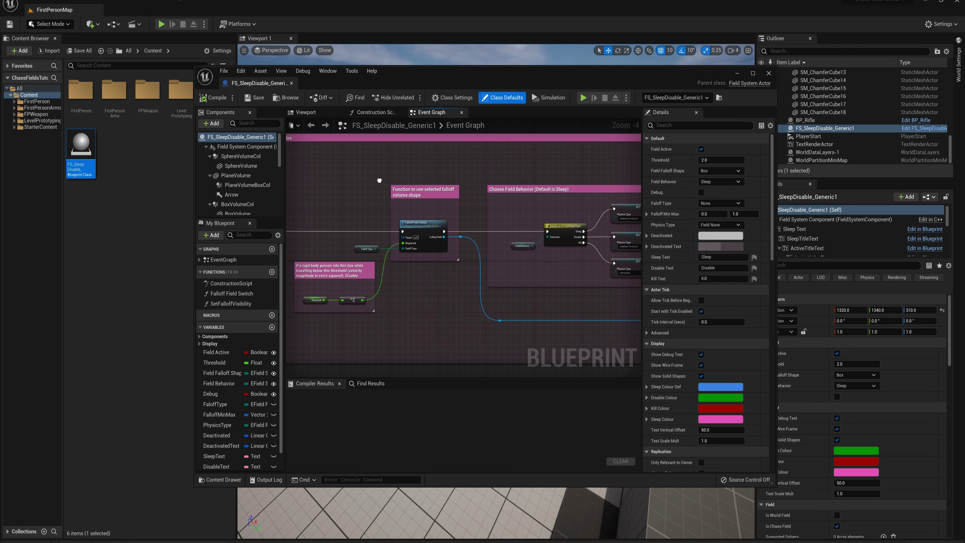
{"action": "right_click_drag", "start_coordinate": [488, 237], "coordinate": [533, 242]}
{"action": "scroll", "coordinate": [494, 241], "scroll_direction": "up", "scroll_amount": 2}
{"action": "right_click_drag", "start_coordinate": [431, 267], "coordinate": [493, 250]}
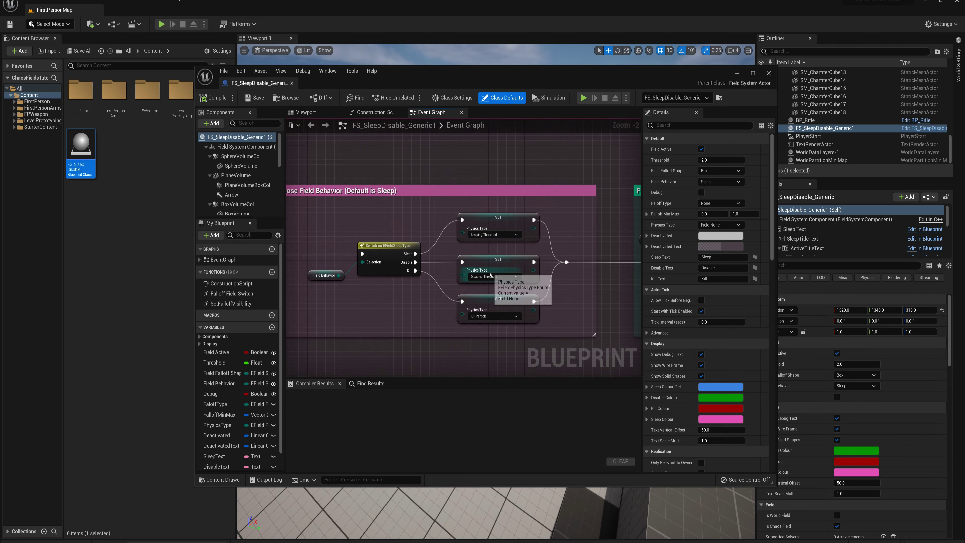
Examine the Threshold variable, the Falloff Field Switch and the Field Applied section in the graph, and close the blueprint.
{"action": "scroll", "coordinate": [480, 295], "scroll_direction": "down", "scroll_amount": 1}
{"action": "right_click_drag", "start_coordinate": [415, 292], "coordinate": [591, 256]}
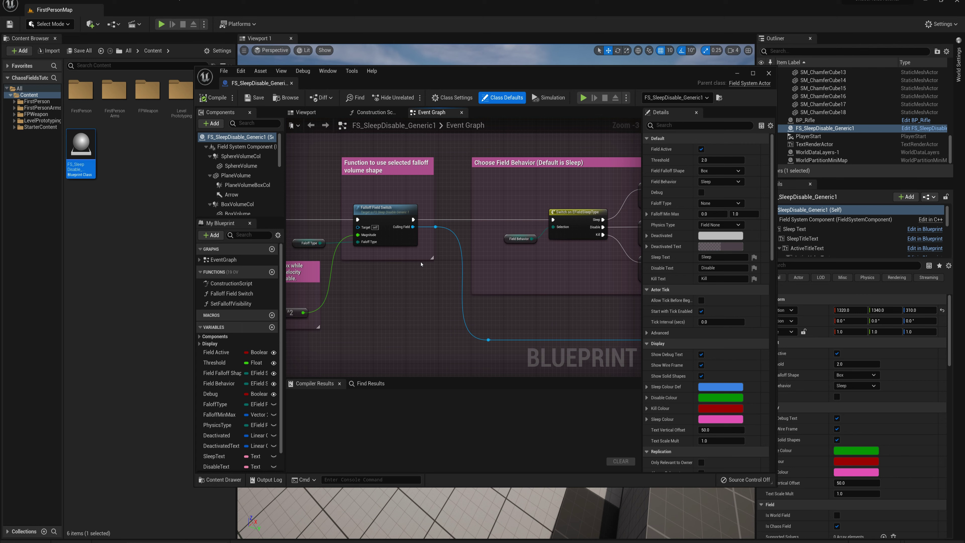
{"action": "right_click_drag", "start_coordinate": [412, 263], "coordinate": [527, 281]}
{"action": "scroll", "coordinate": [513, 263], "scroll_direction": "up", "scroll_amount": 1}
{"action": "scroll", "coordinate": [518, 249], "scroll_direction": "up", "scroll_amount": 1}
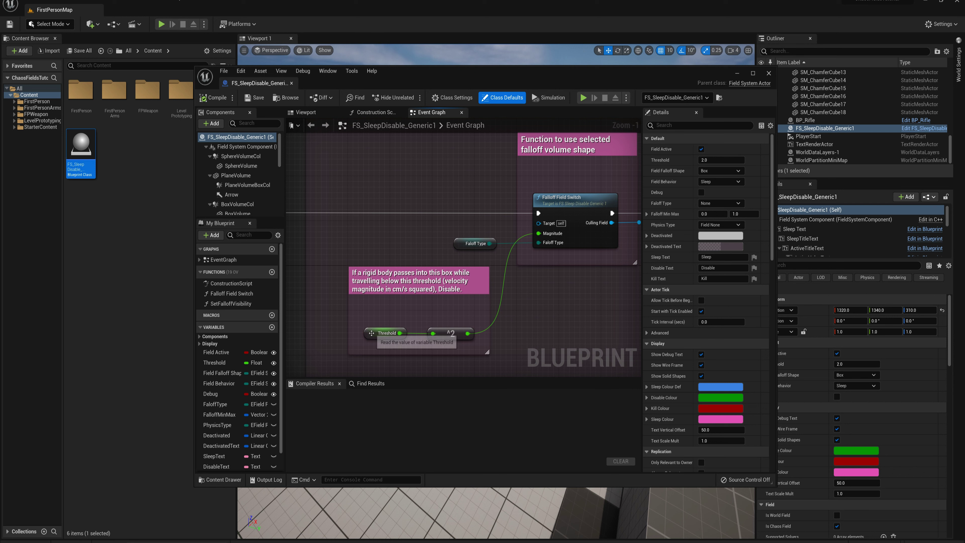
{"action": "left_click", "coordinate": [392, 334]}
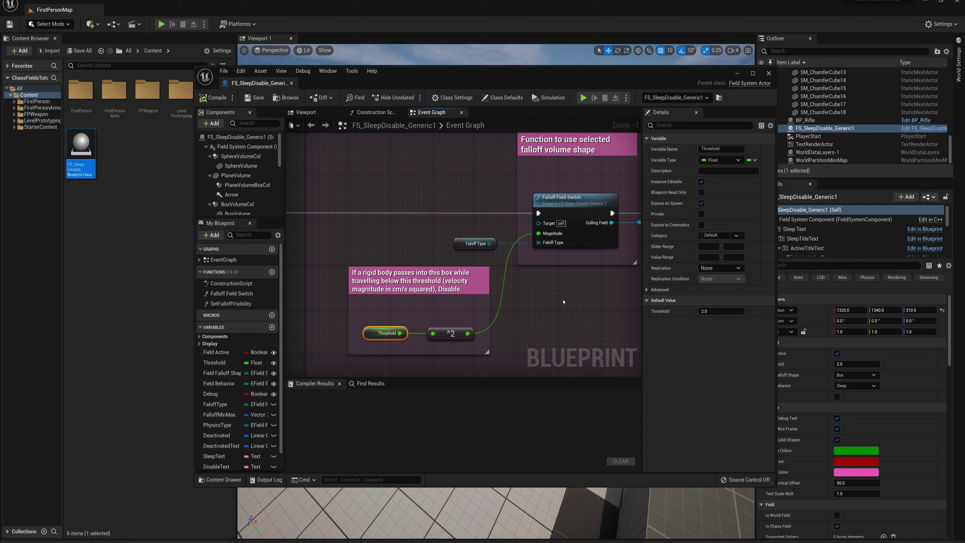
{"action": "scroll", "coordinate": [564, 301], "scroll_direction": "down", "scroll_amount": 1}
{"action": "right_click_drag", "start_coordinate": [570, 304], "coordinate": [352, 310]}
{"action": "right_click_drag", "start_coordinate": [492, 272], "coordinate": [448, 299]}
{"action": "scroll", "coordinate": [422, 283], "scroll_direction": "down", "scroll_amount": 2}
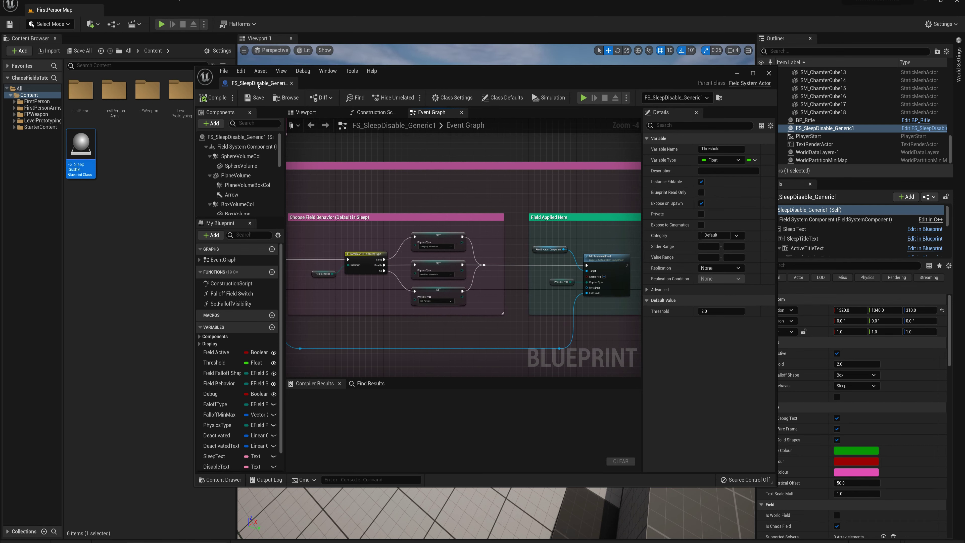
{"action": "left_click", "coordinate": [292, 84]}
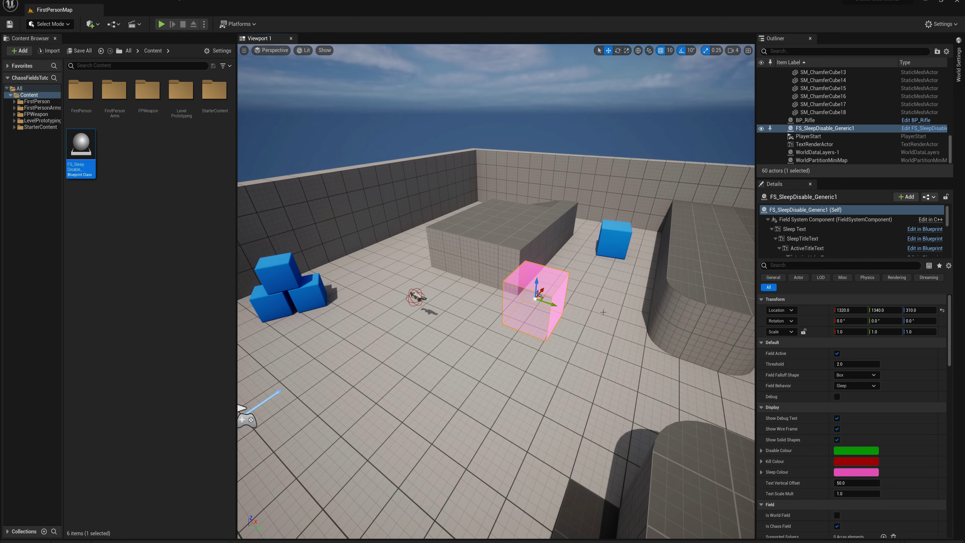
Set the sleep field's scale to 40 in X, 40 in Y and 5 in Z.
{"action": "right_click_drag", "start_coordinate": [603, 312], "coordinate": [666, 319]}
{"action": "key", "text": "s"}
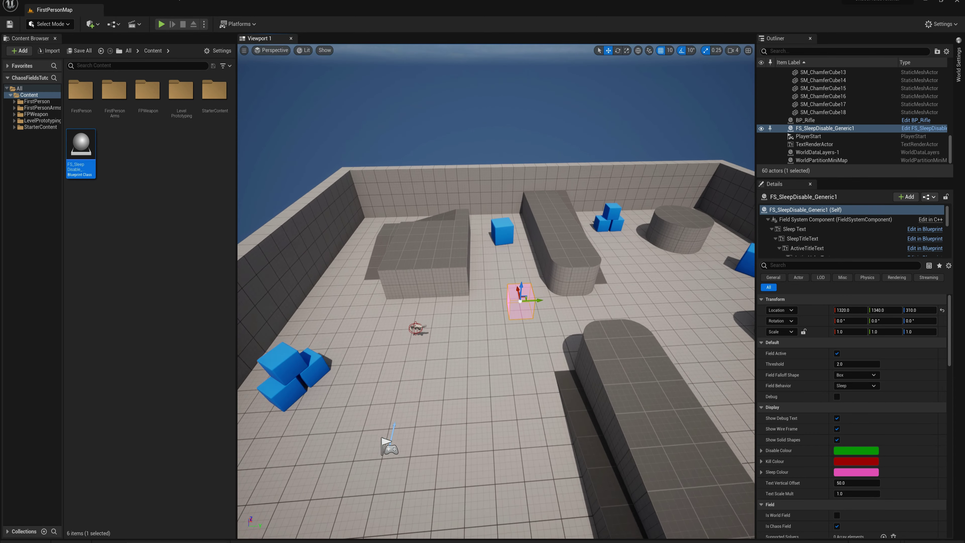
{"action": "key", "text": "w"}
{"action": "right_click_drag", "start_coordinate": [588, 297], "coordinate": [588, 297]}
{"action": "key", "text": "d"}
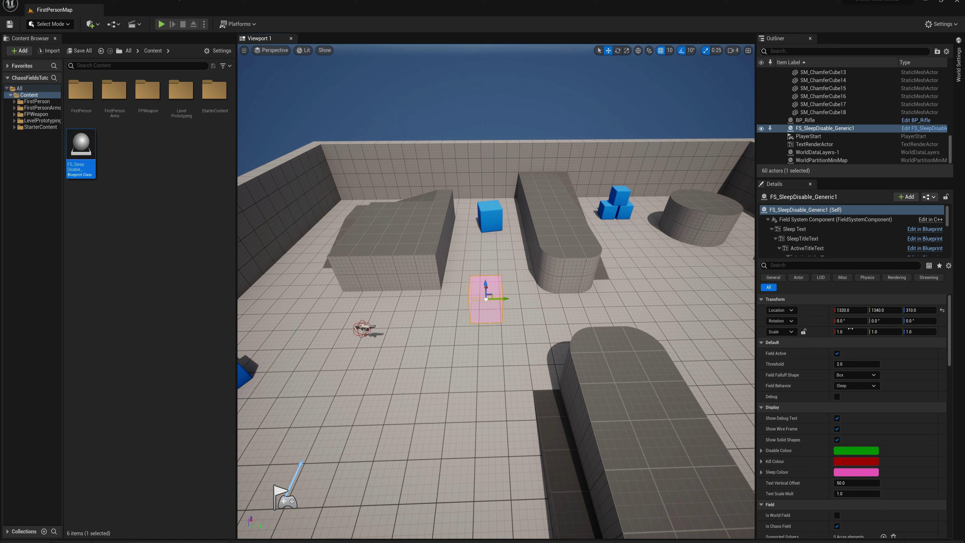
{"action": "left_click", "coordinate": [850, 330]}
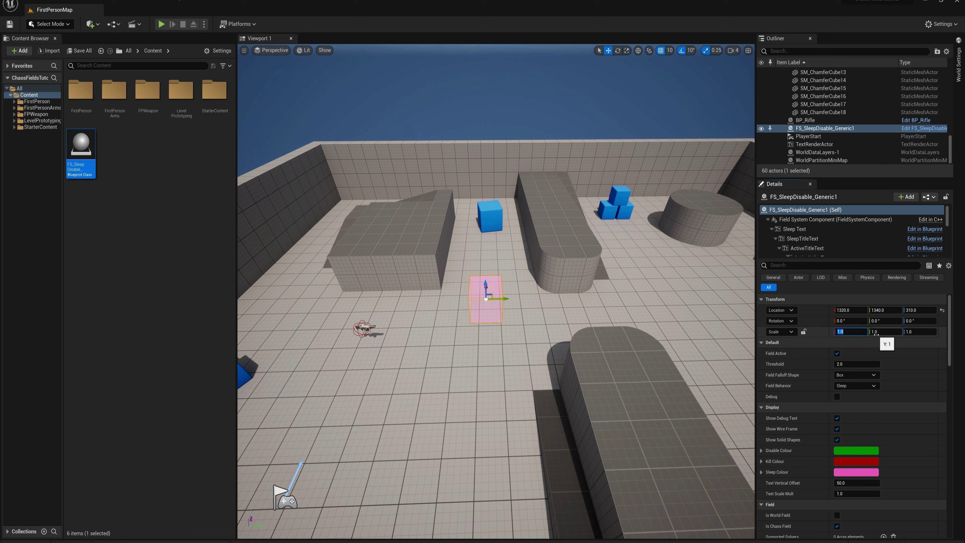
{"action": "type", "text": "40"}
{"action": "key", "text": "Tab"}
{"action": "type", "text": "40"}
{"action": "key", "text": "Tab"}
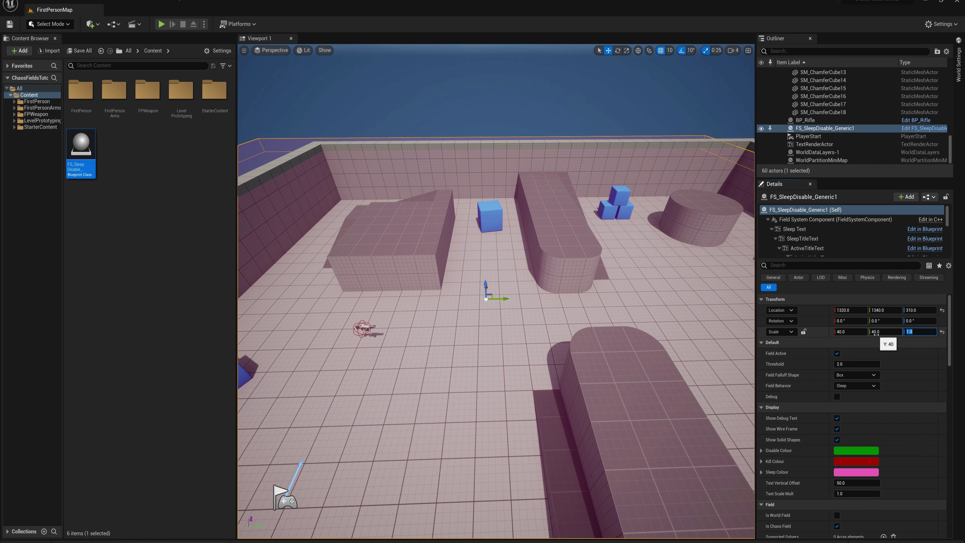
{"action": "type", "text": "5"}
{"action": "key", "text": "Return"}
{"action": "key", "text": "f"}
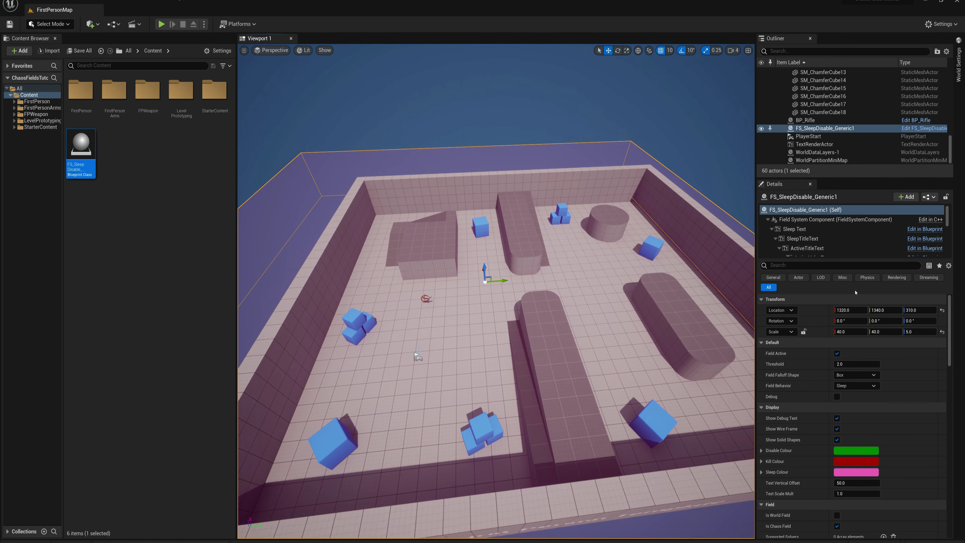
Move the sleep field to about Y 1740 and Z 120 to center it over the walled arena.
{"action": "left_click", "coordinate": [850, 310]}
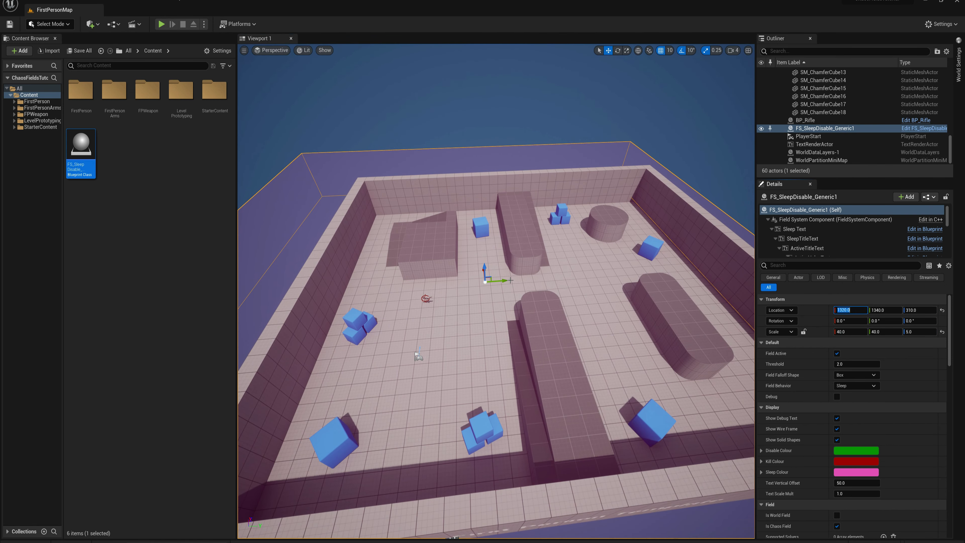
{"action": "left_click_drag", "start_coordinate": [504, 281], "coordinate": [543, 287]}
{"action": "right_click_drag", "start_coordinate": [544, 295], "coordinate": [538, 300]}
{"action": "key", "text": "w"}
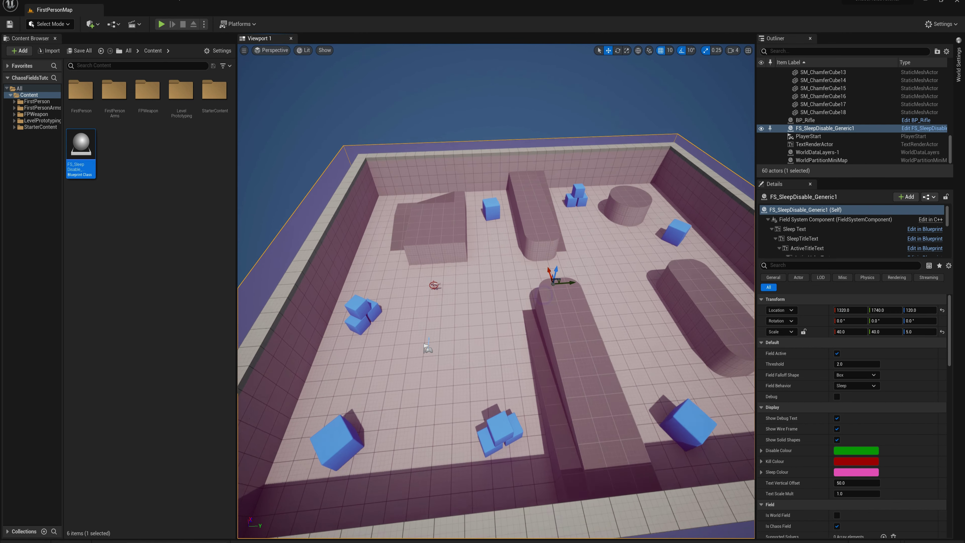
Lower the sleep field to Z 50, keeping it centered over the arena.
{"action": "scroll", "coordinate": [545, 294], "scroll_direction": "up", "scroll_amount": 5}
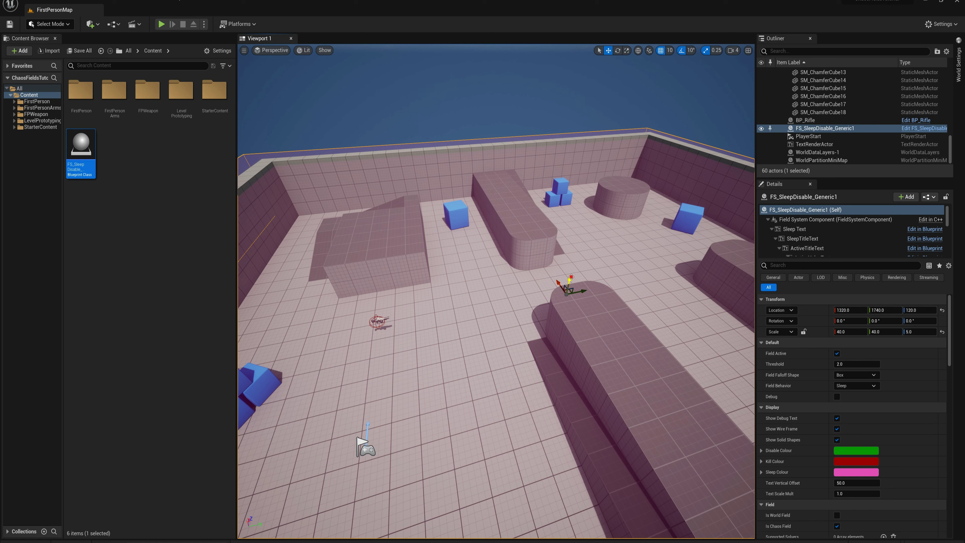
{"action": "left_click_drag", "start_coordinate": [571, 279], "coordinate": [566, 296]}
{"action": "left_click", "coordinate": [141, 215]}
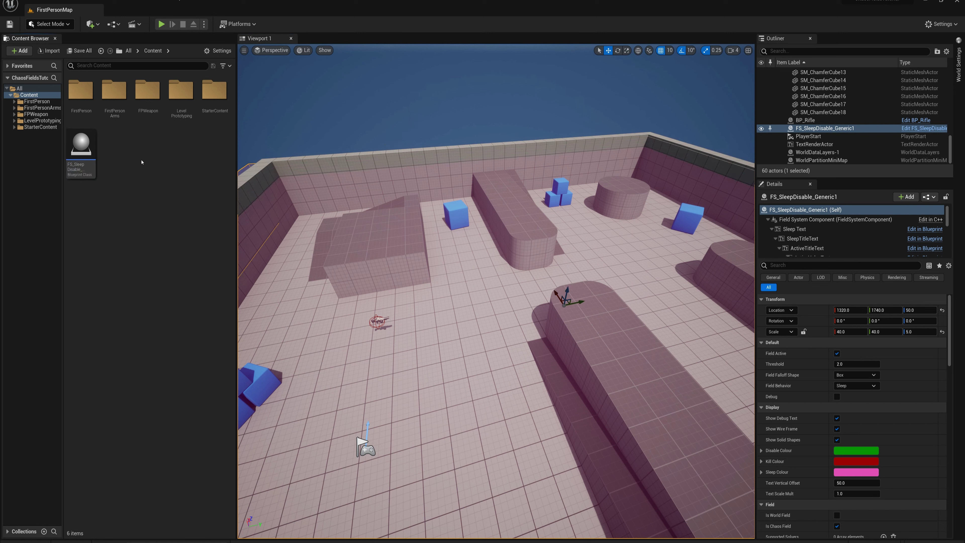
Place SM_Rock from the StarterContent Props folder above the arena at about X 1290, Y 1280 and Z 920.
{"action": "left_click", "coordinate": [39, 127]}
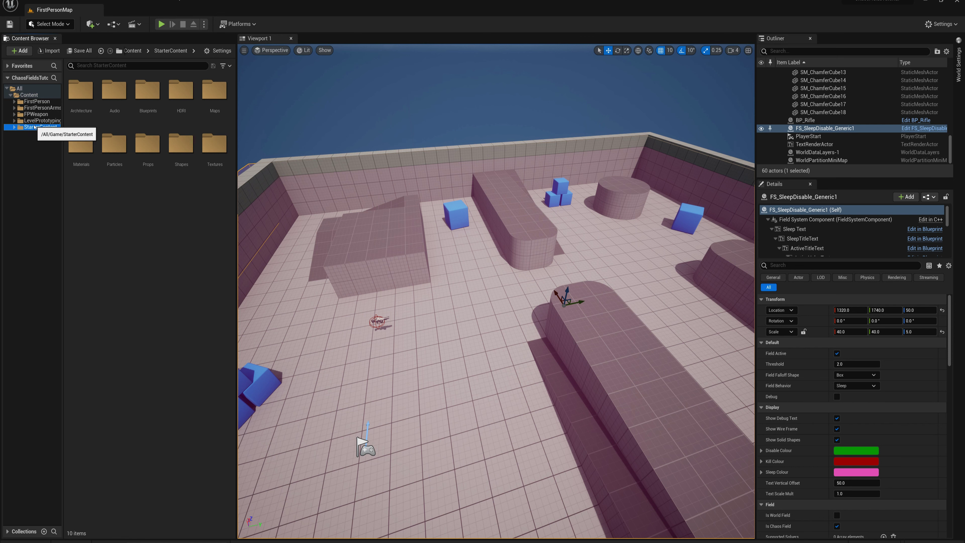
{"action": "double_click", "coordinate": [162, 151]}
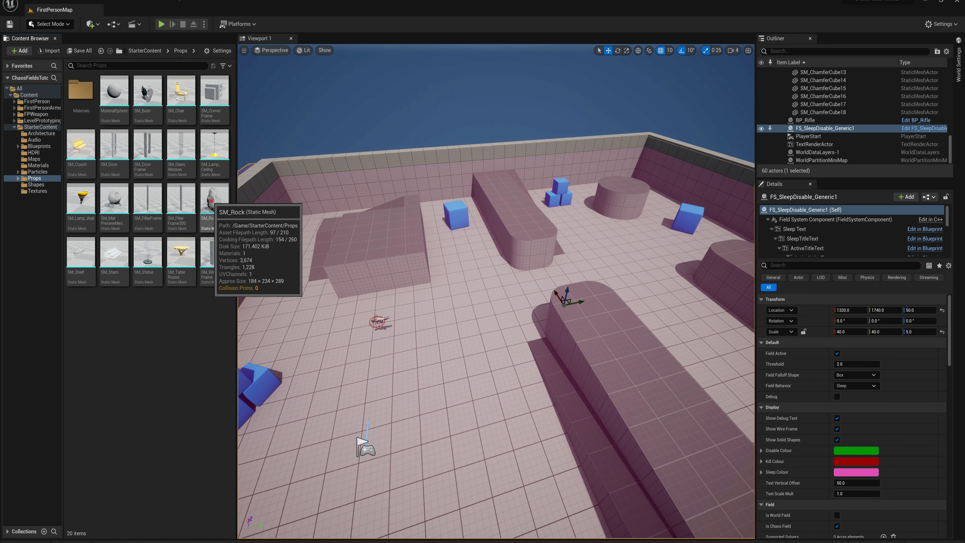
{"action": "left_click_drag", "start_coordinate": [214, 205], "coordinate": [462, 140]}
{"action": "right_click_drag", "start_coordinate": [462, 140], "coordinate": [532, 103]}
{"action": "right_click_drag", "start_coordinate": [456, 190], "coordinate": [478, 199]}
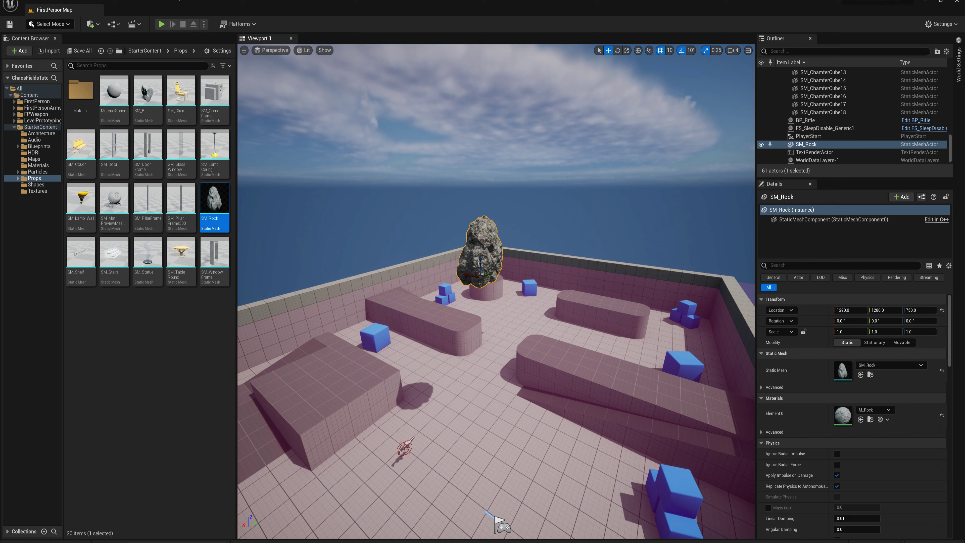
{"action": "left_click_drag", "start_coordinate": [479, 262], "coordinate": [477, 218]}
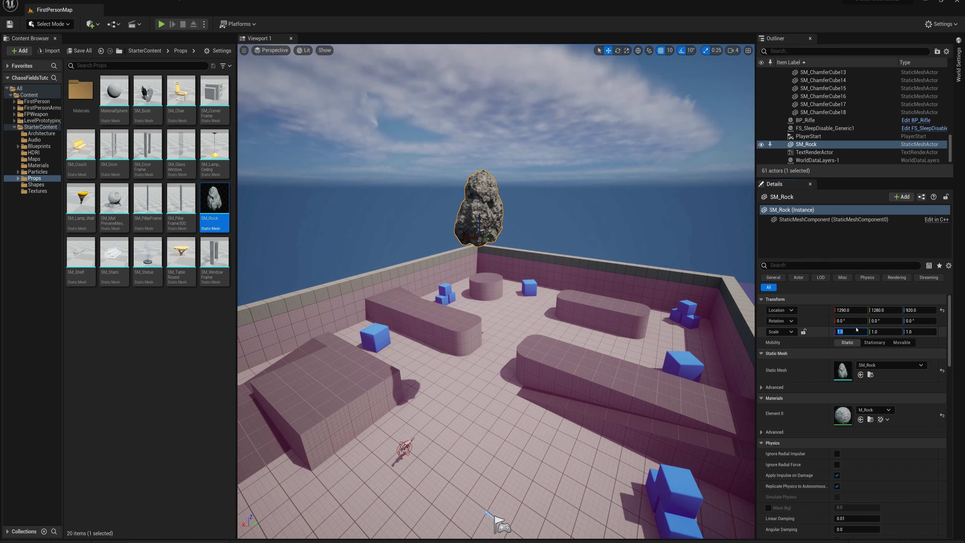
Set the rock's scale to 0.5 on all three axes.
{"action": "type", "text": "0.5"}
{"action": "key", "text": "Tab"}
{"action": "type", "text": "0.5"}
{"action": "key", "text": "Tab"}
{"action": "type", "text": "0.5"}
{"action": "key", "text": "Return"}
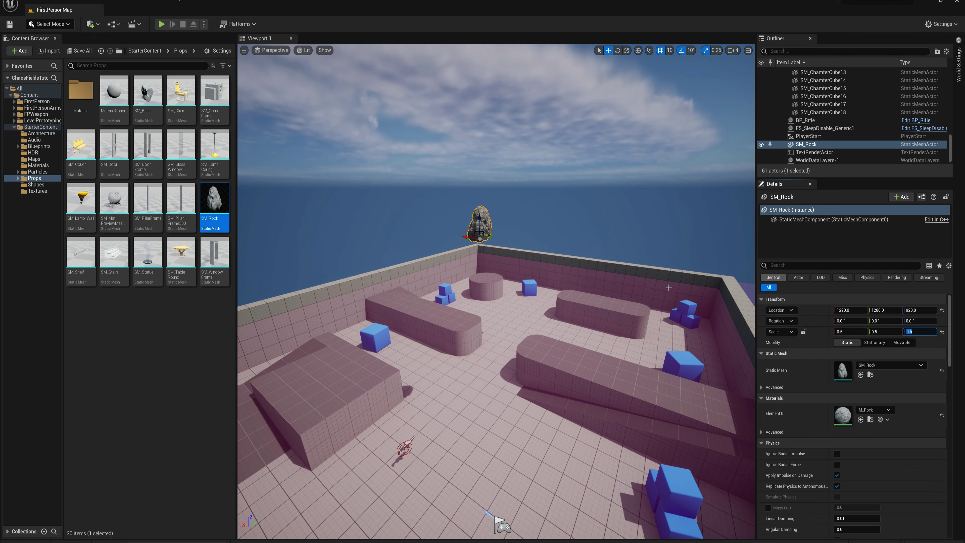
Switch to Fracture mode and generate a new geometry collection from the rock in the Content folder.
{"action": "right_click_drag", "start_coordinate": [494, 289], "coordinate": [492, 251]}
{"action": "key", "text": "w"}
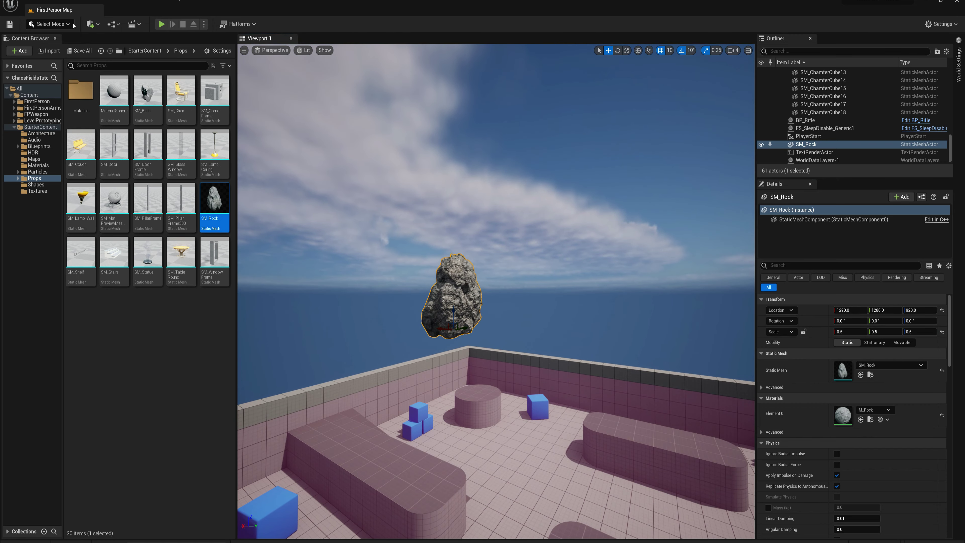
{"action": "left_click", "coordinate": [73, 25]}
{"action": "left_click", "coordinate": [57, 75]}
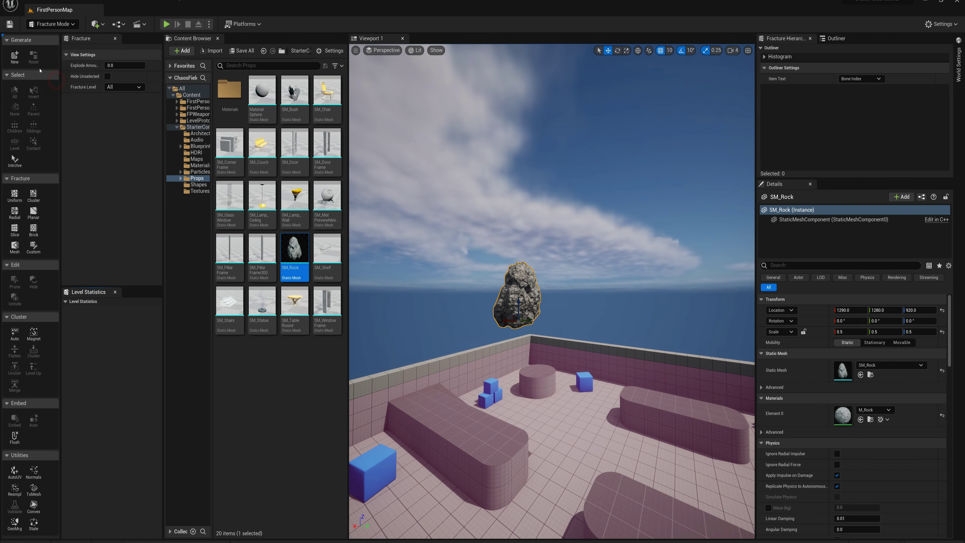
{"action": "left_click", "coordinate": [14, 58]}
{"action": "left_click", "coordinate": [502, 369]}
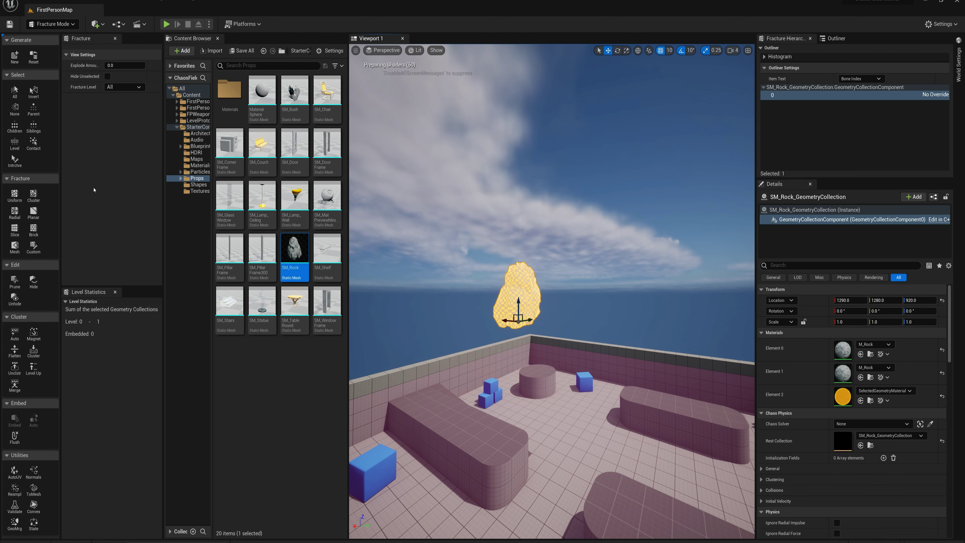
Fracture the rock with Uniform Voronoi, using 50 for both the minimum and maximum number of sites.
{"action": "left_click", "coordinate": [15, 195]}
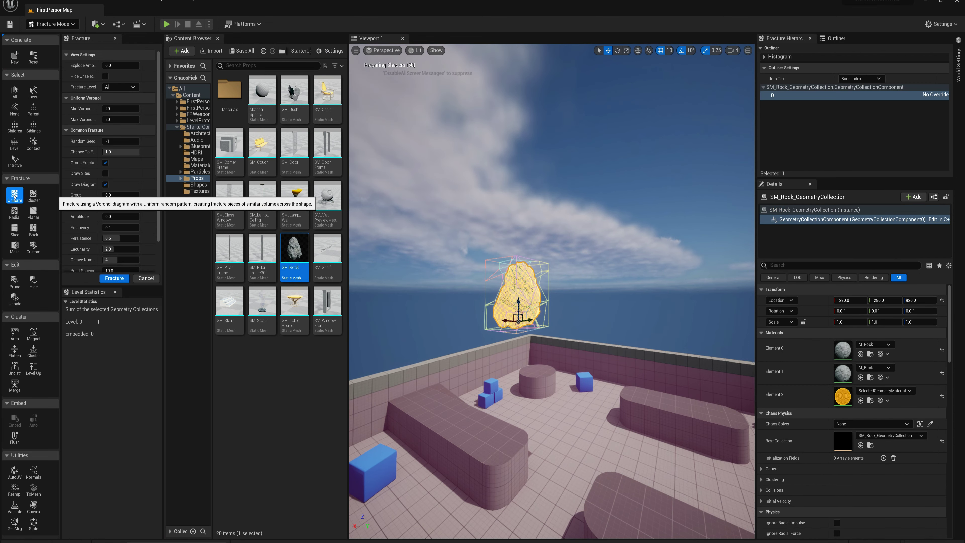
{"action": "left_click", "coordinate": [125, 109]}
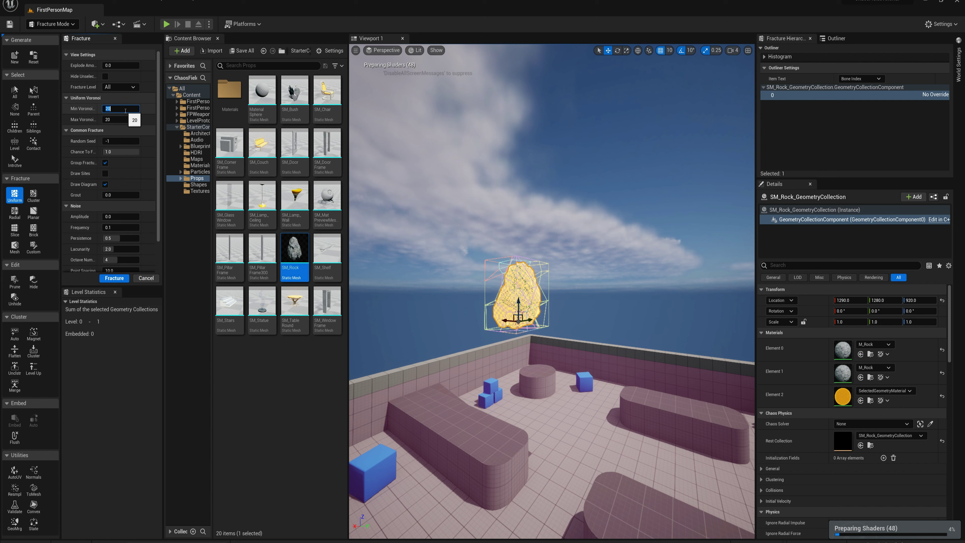
{"action": "type", "text": "50"}
{"action": "key", "text": "Tab"}
{"action": "type", "text": "50"}
{"action": "key", "text": "Tab"}
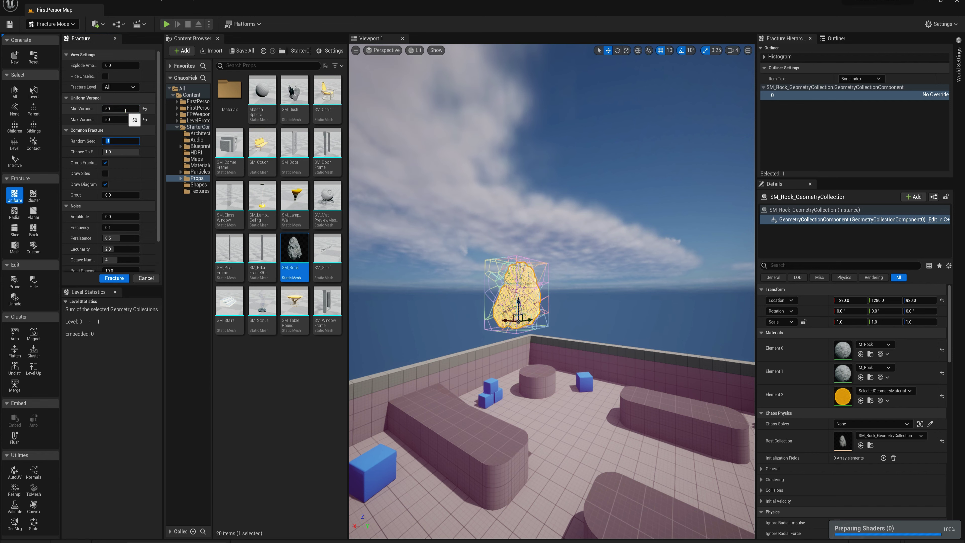
{"action": "left_click", "coordinate": [115, 278]}
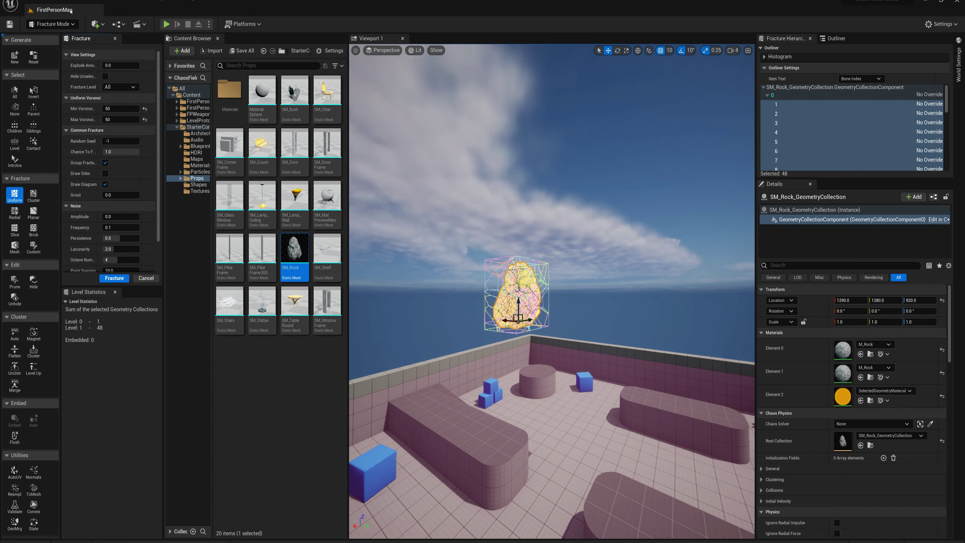
Return to Select mode and turn off Show Bone Colors for the fractured rock.
{"action": "left_click", "coordinate": [53, 24]}
{"action": "left_click", "coordinate": [57, 37]}
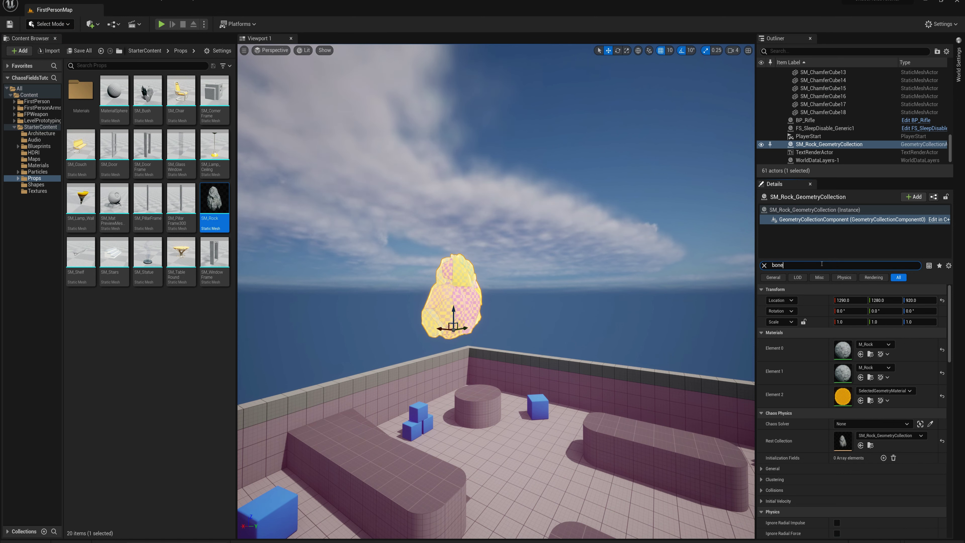
{"action": "left_click", "coordinate": [837, 312]}
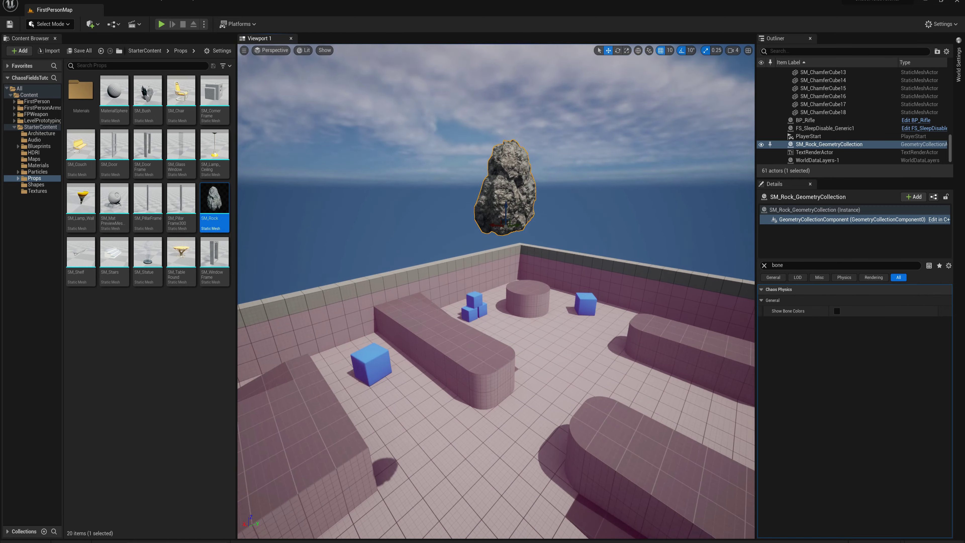
Play the level, walk up to the fallen rock to check how its pieces behave, and stop the simulation.
{"action": "mouse_move", "coordinate": [496, 292]}
{"action": "right_mouse_down"}
{"action": "mouse_move", "coordinate": [494, 323]}
{"action": "mouse_move", "coordinate": [498, 304]}
{"action": "right_mouse_up"}
{"action": "left_click_drag", "start_coordinate": [471, 221], "coordinate": [477, 283]}
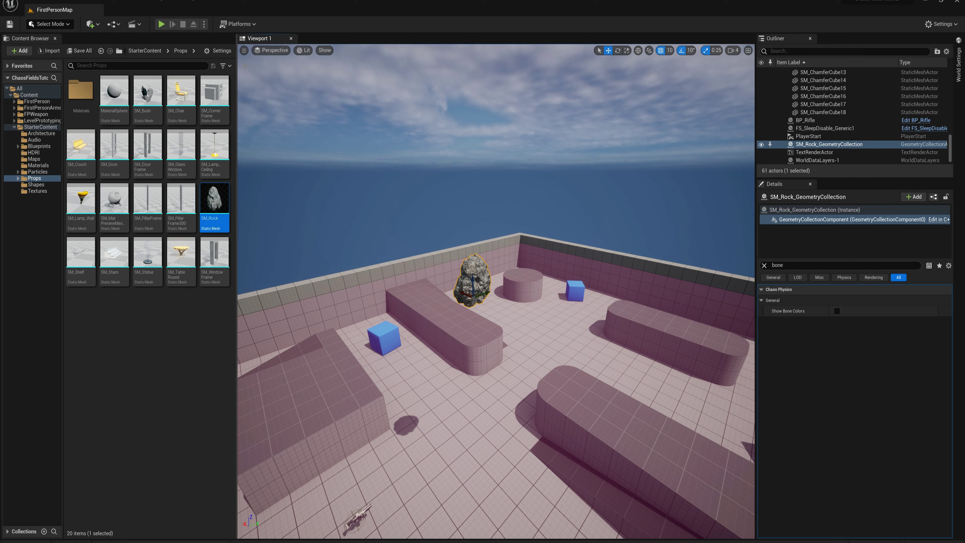
{"action": "left_click", "coordinate": [161, 24]}
{"action": "left_click", "coordinate": [423, 196]}
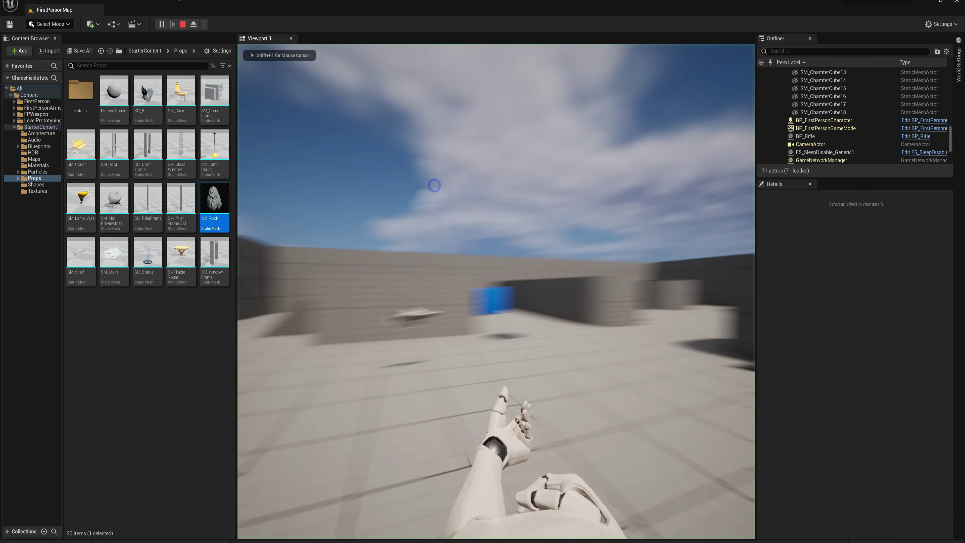
{"action": "key", "text": "w"}
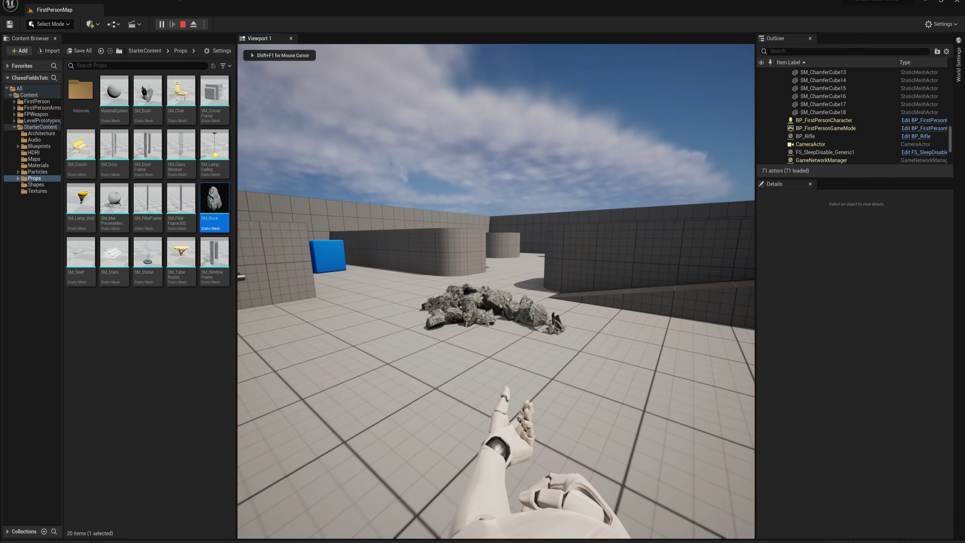
{"action": "key", "text": "d"}
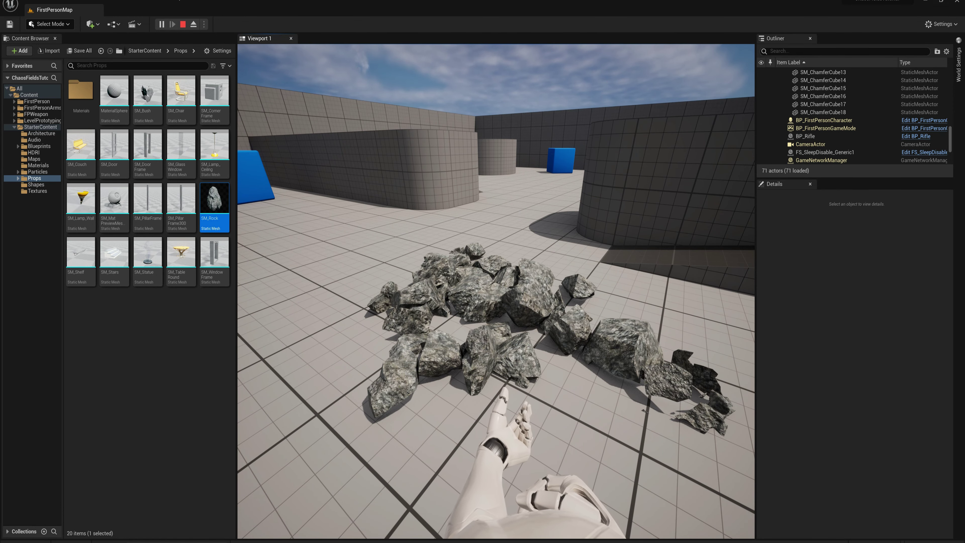
{"action": "key", "text": "Escape"}
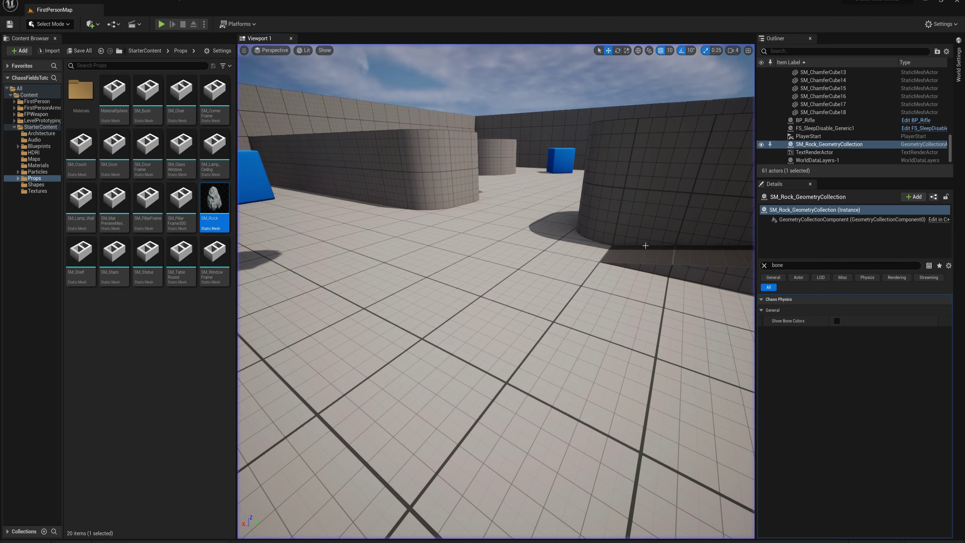
Open the SM_Rock_GeometryCollection asset from the Content folder and enable RemoveOnMaxSleep.
{"action": "right_click_drag", "start_coordinate": [496, 291], "coordinate": [505, 213]}
{"action": "key", "text": "s"}
{"action": "key", "text": "a"}
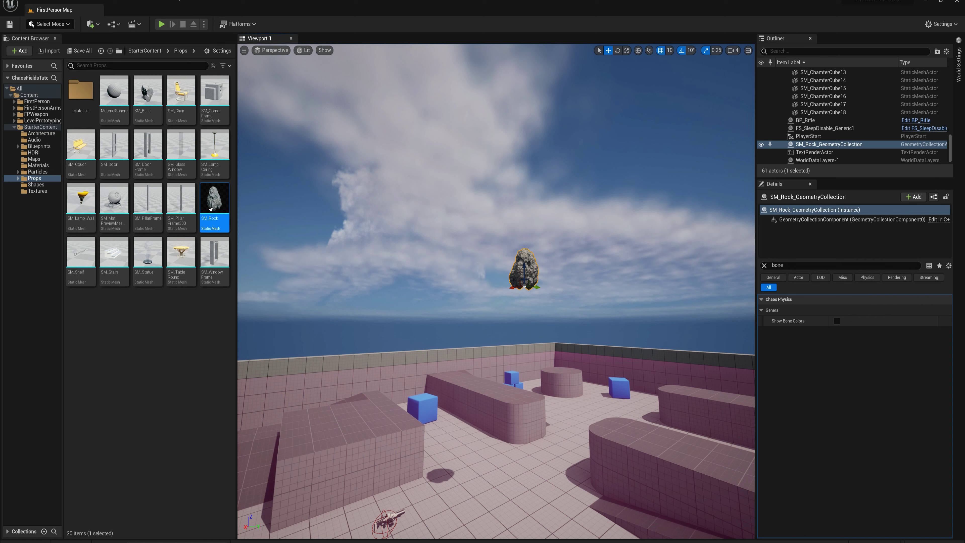
{"action": "left_click", "coordinate": [45, 95]}
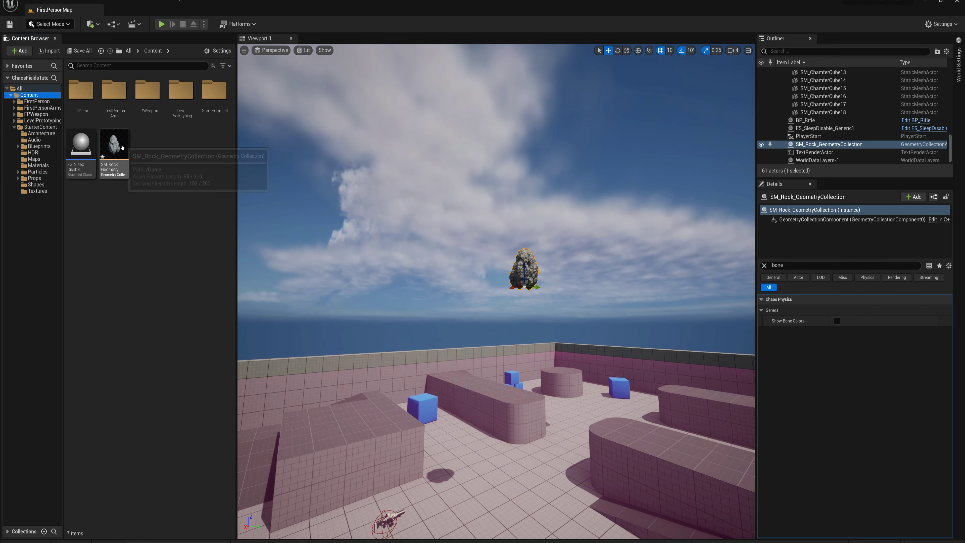
{"action": "left_click", "coordinate": [114, 146]}
{"action": "double_click", "coordinate": [114, 146]}
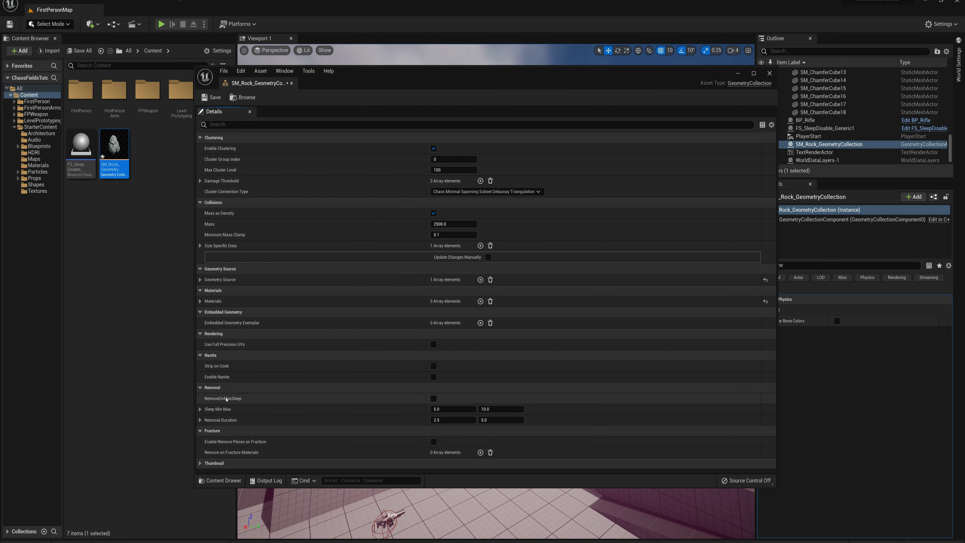
{"action": "mouse_move", "coordinate": [226, 399]}
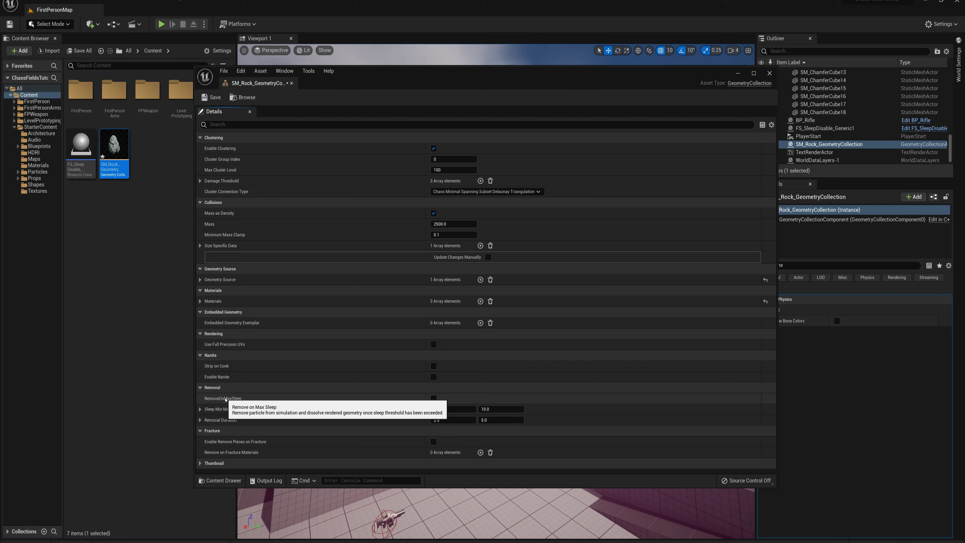
{"action": "left_click", "coordinate": [433, 398]}
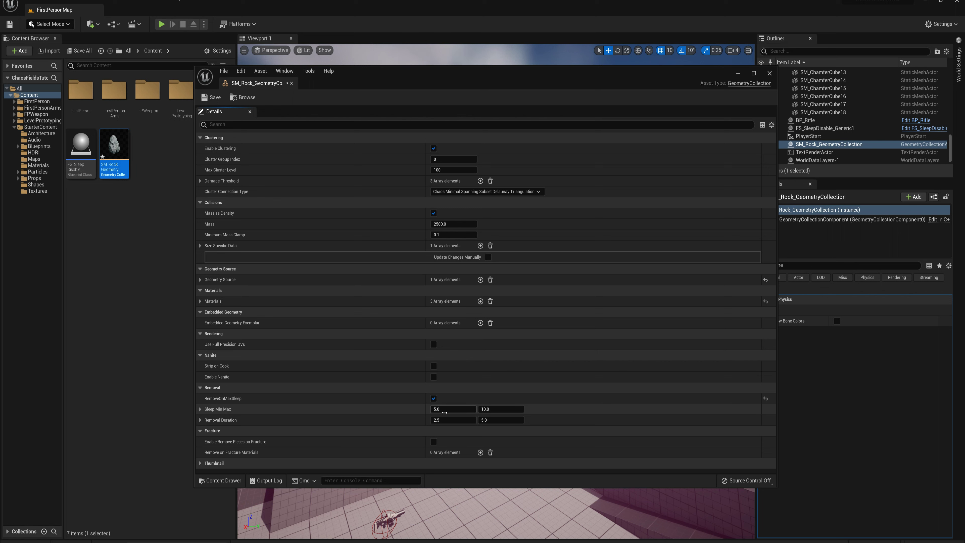
Set the collection's Sleep Min Max to 2.0 and 4.0, then save and close the asset.
{"action": "left_click", "coordinate": [462, 409]}
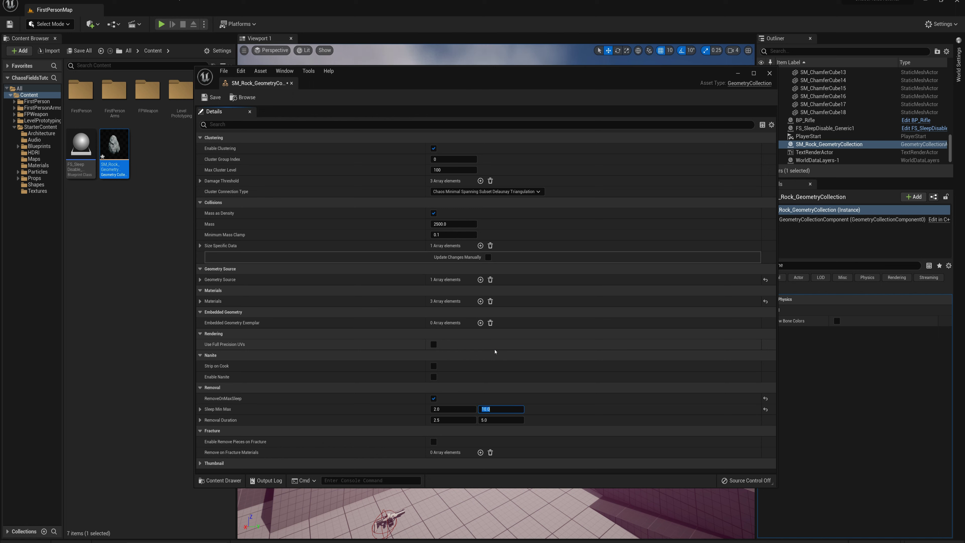
{"action": "left_click", "coordinate": [461, 410]}
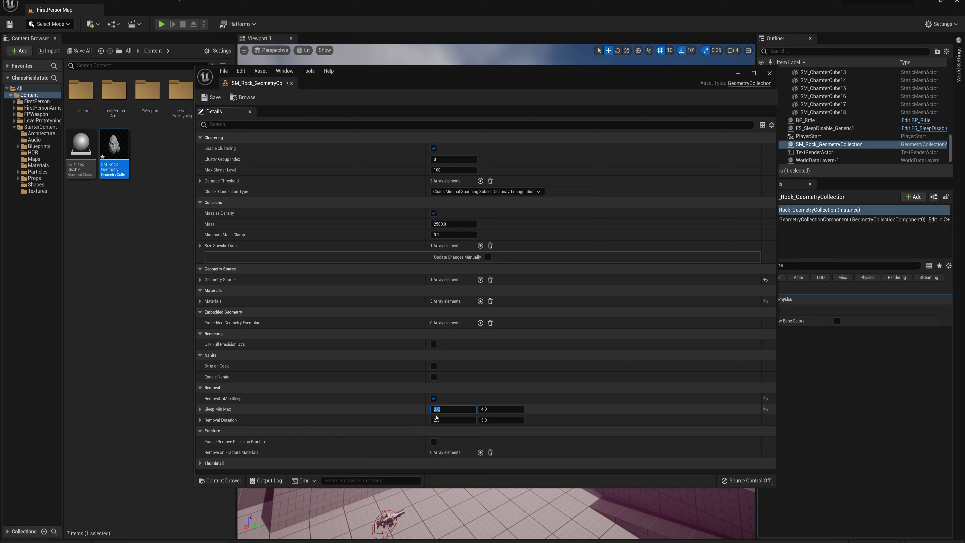
{"action": "left_click", "coordinate": [450, 420]}
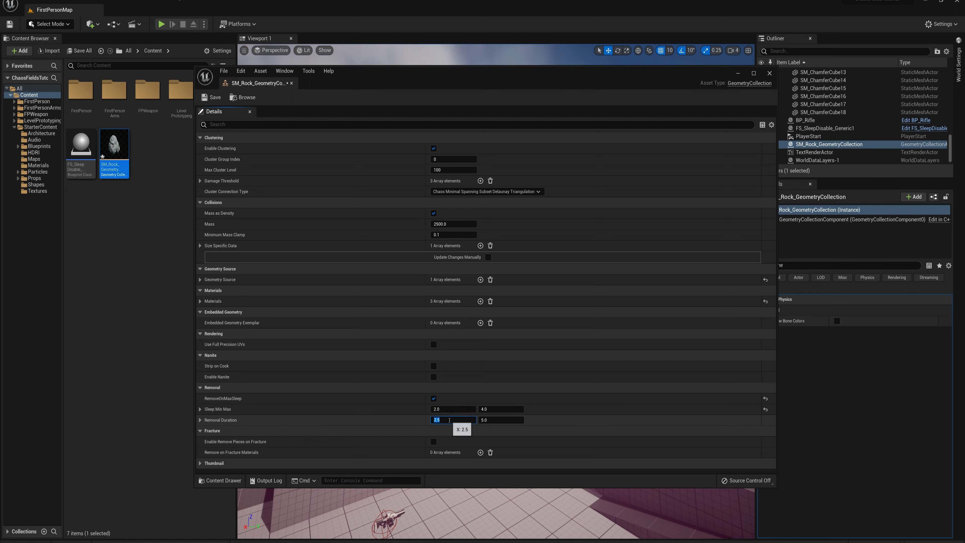
{"action": "left_click", "coordinate": [494, 420]}
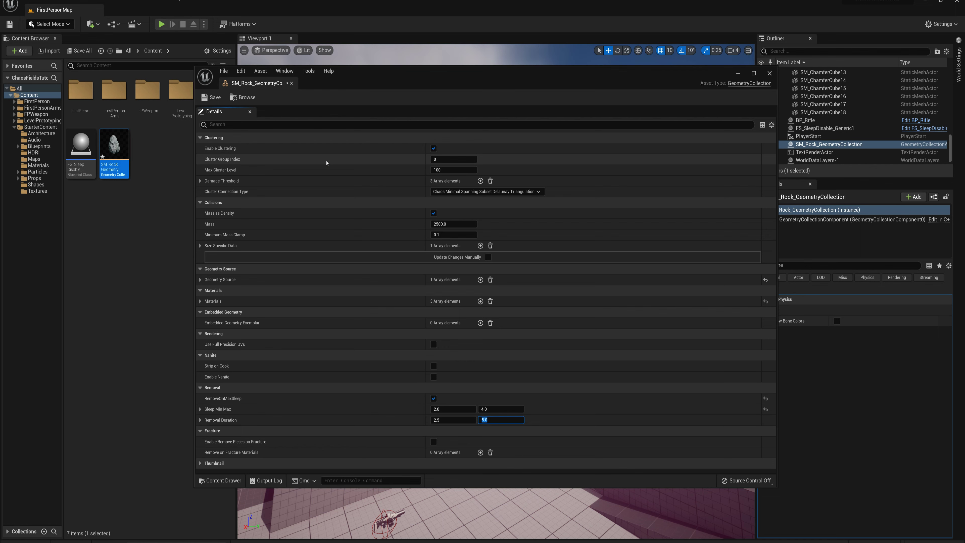
{"action": "left_click", "coordinate": [212, 98]}
{"action": "left_click", "coordinate": [292, 83]}
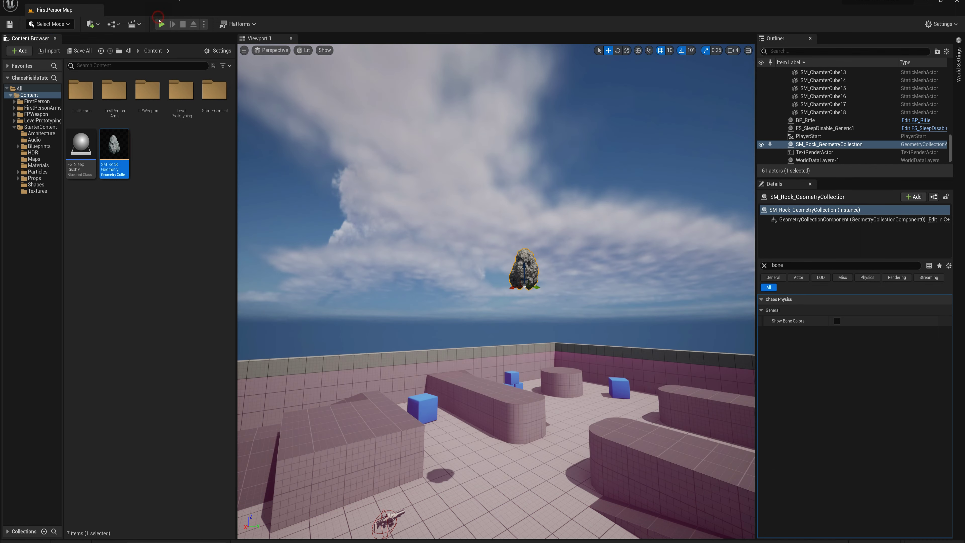
Play the level again, walk around the broken rock to watch whether sleeping pieces are removed, and stop the simulation.
{"action": "left_click", "coordinate": [160, 23]}
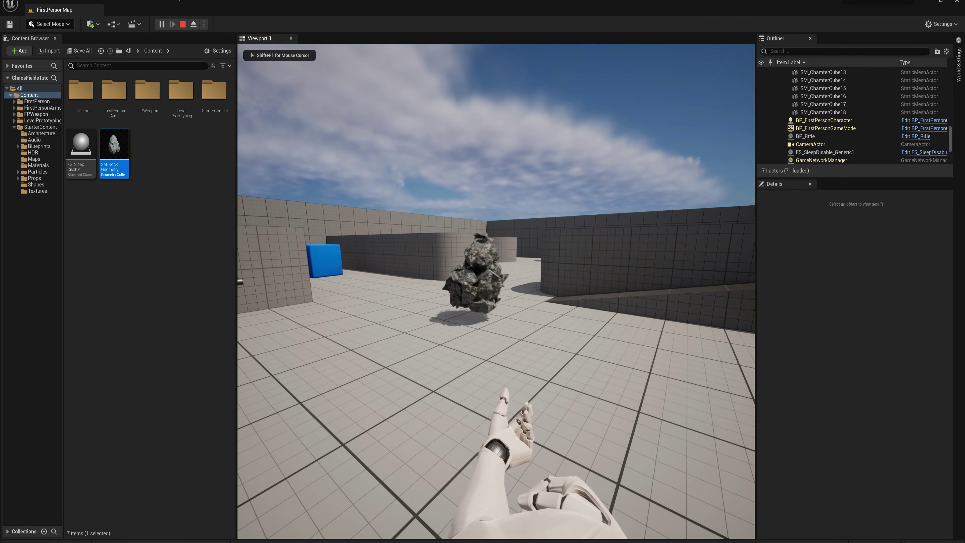
{"action": "key", "text": "w"}
{"action": "key", "text": "d"}
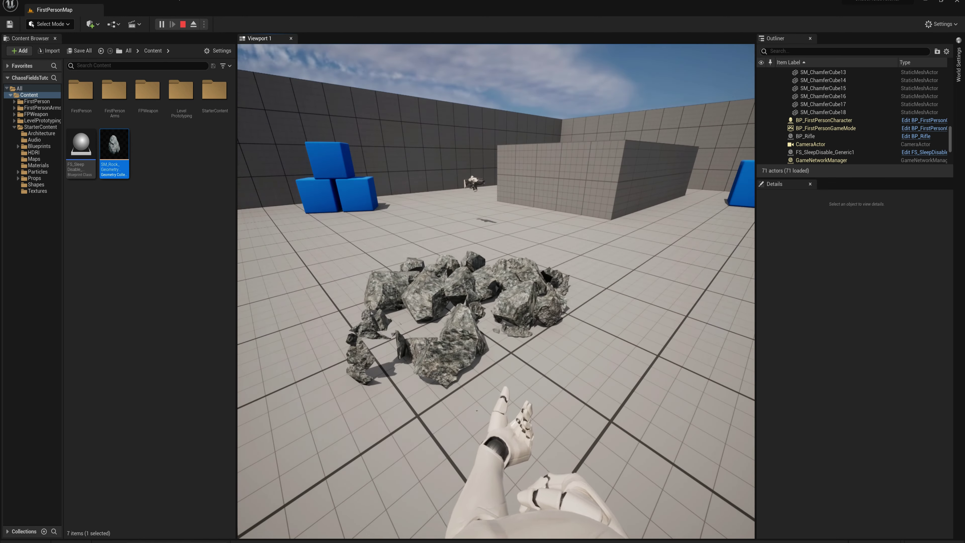
{"action": "key", "text": "a"}
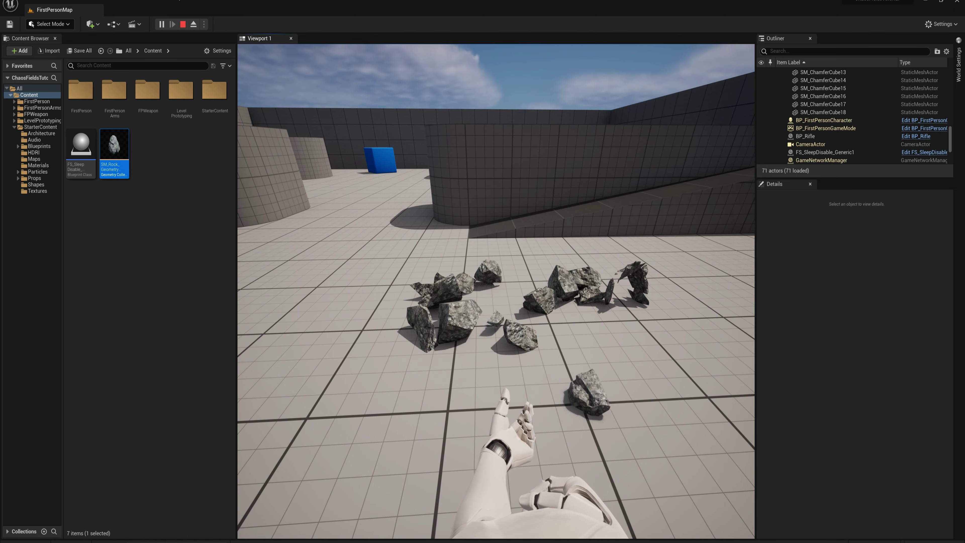
{"action": "key", "text": "Escape"}
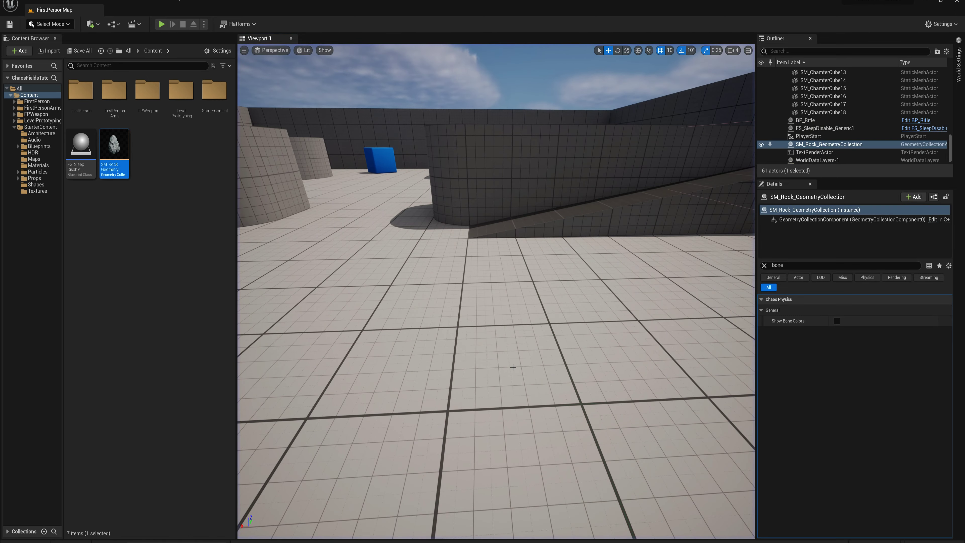
Select the FS_SleepDisable_Generic1 field in the level, clear its property filter, and set Field Behavior to Kill.
{"action": "key", "text": "s"}
{"action": "mouse_move", "coordinate": [512, 366]}
{"action": "right_mouse_down"}
{"action": "mouse_move", "coordinate": [467, 375]}
{"action": "mouse_move", "coordinate": [466, 353]}
{"action": "mouse_move", "coordinate": [503, 358]}
{"action": "right_mouse_up"}
{"action": "key", "text": "w"}
{"action": "left_click", "coordinate": [497, 357]}
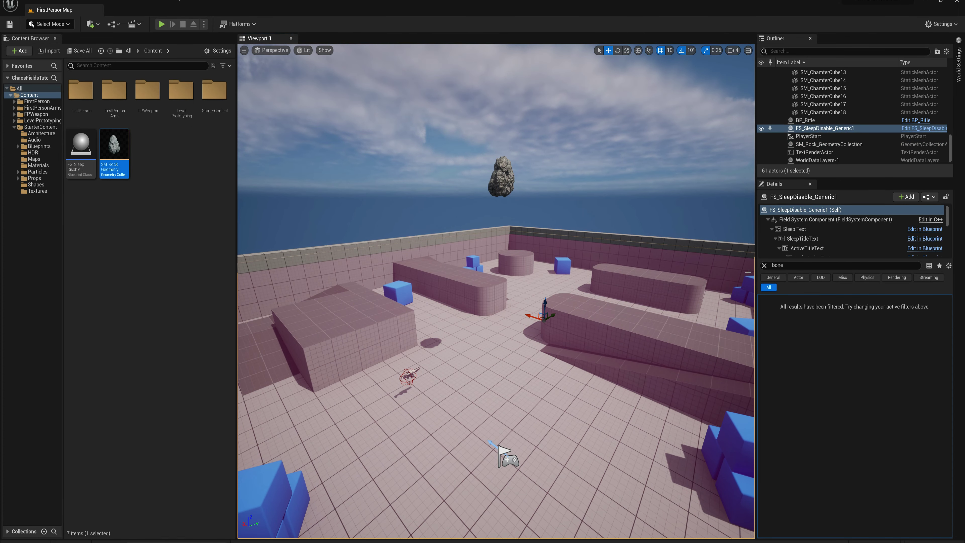
{"action": "left_click", "coordinate": [765, 266]}
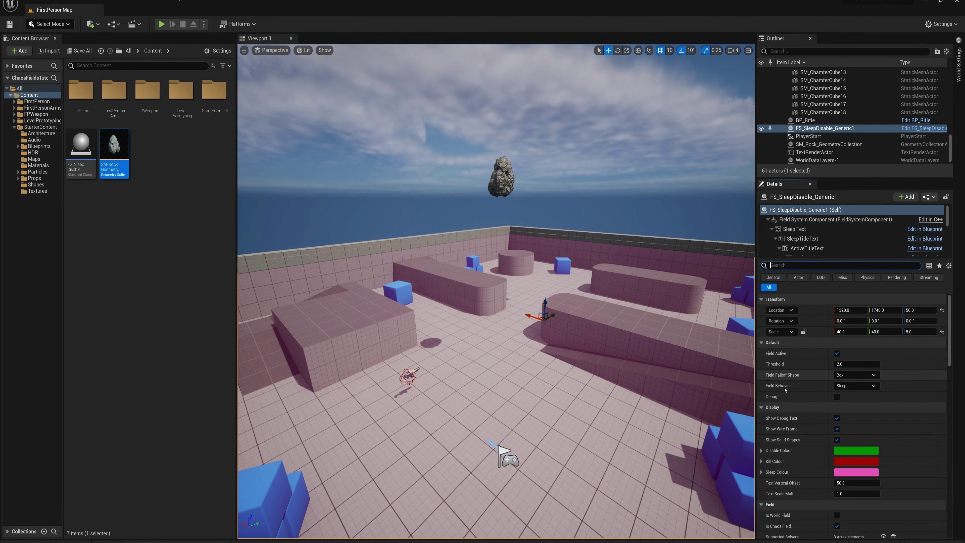
{"action": "left_click", "coordinate": [839, 385]}
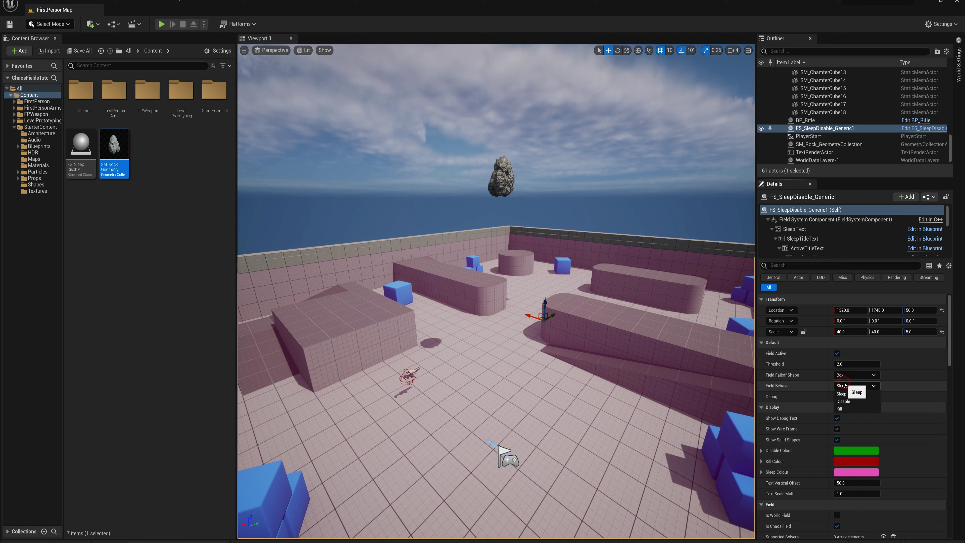
{"action": "left_click", "coordinate": [846, 409]}
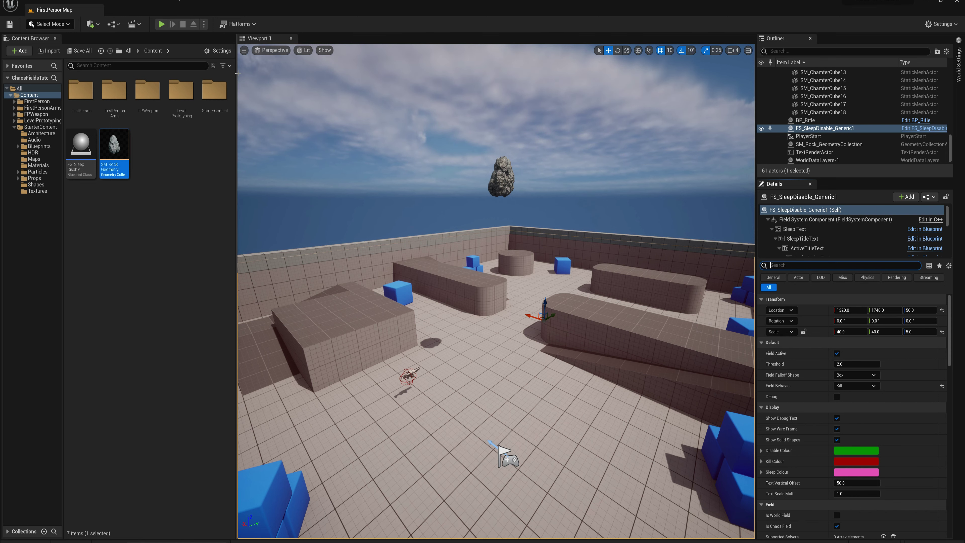
Play the level and move around in front of the floating rock to observe it under the Kill field.
{"action": "left_click", "coordinate": [161, 24]}
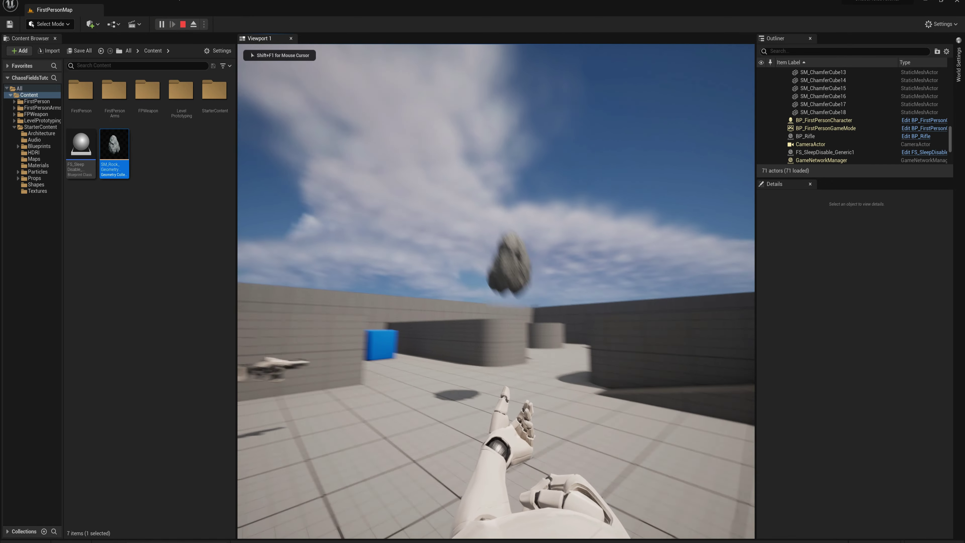
{"action": "key", "text": "w"}
{"action": "key", "text": "s"}
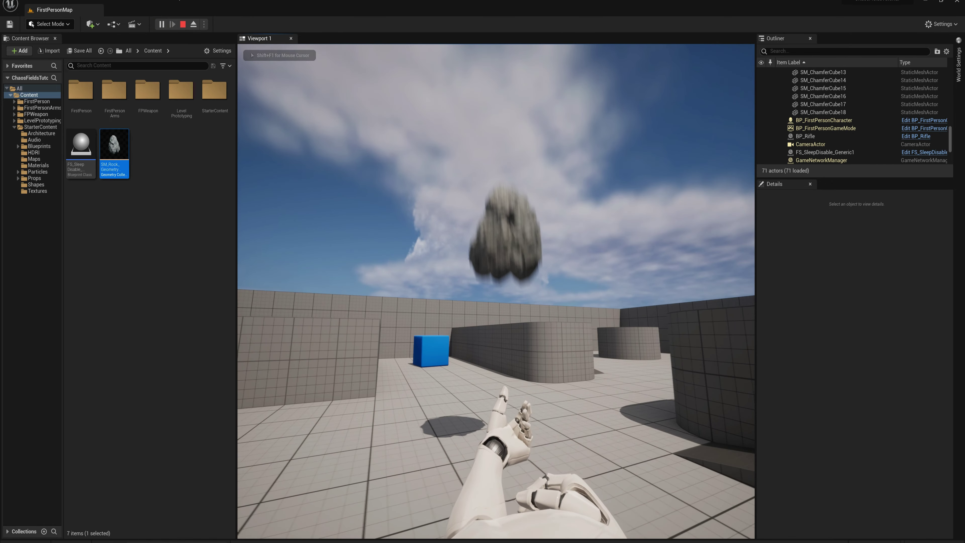
{"action": "key", "text": "a"}
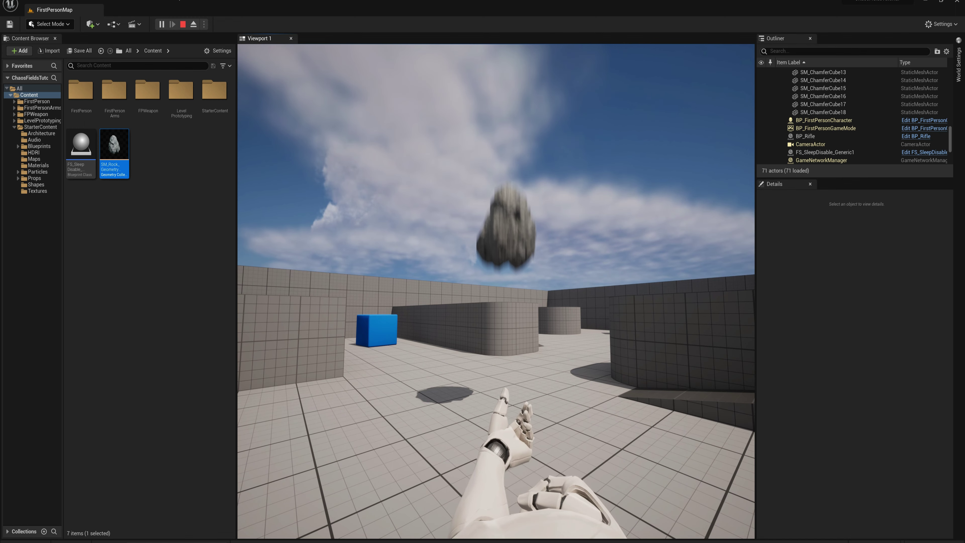
Turn off motion blur in the running game with the console command r.DefaultFeature.MotionBlur 0.
{"action": "key", "text": "shift+F1"}
{"action": "key", "text": "grave"}
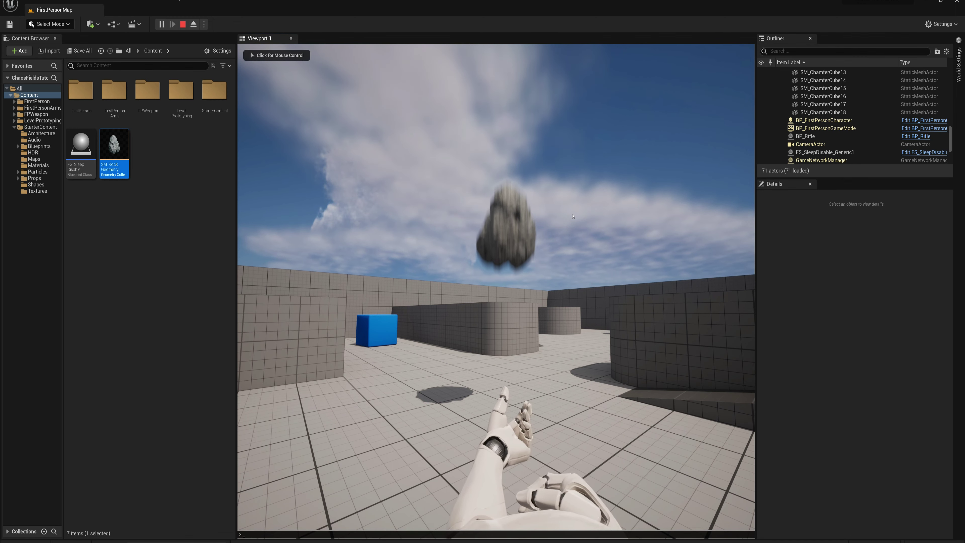
{"action": "type", "text": "motion blu"}
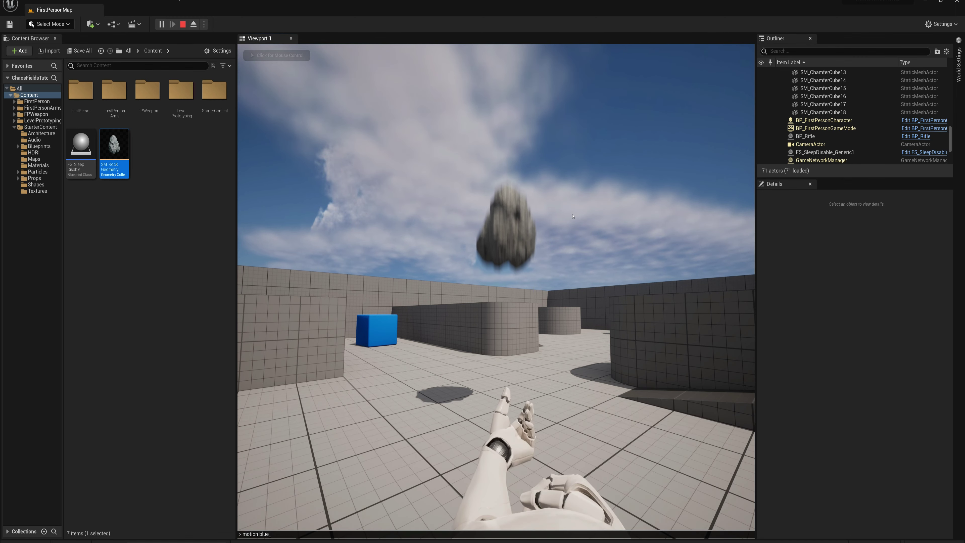
{"action": "type", "text": "r"}
{"action": "key", "text": "Tab"}
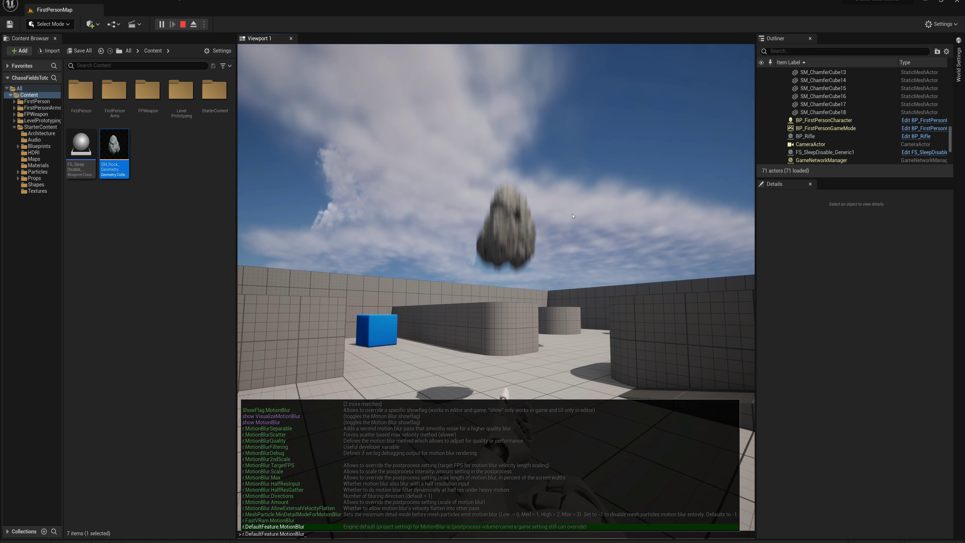
{"action": "type", "text": "0"}
{"action": "key", "text": "Return"}
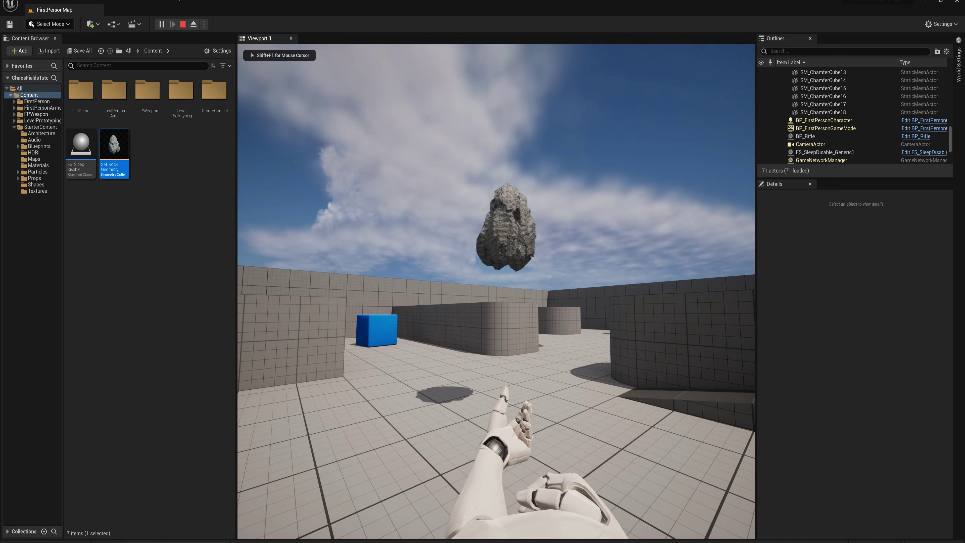
Walk closer to the floating rock to inspect it without motion blur, and stop the simulation.
{"action": "key", "text": "w"}
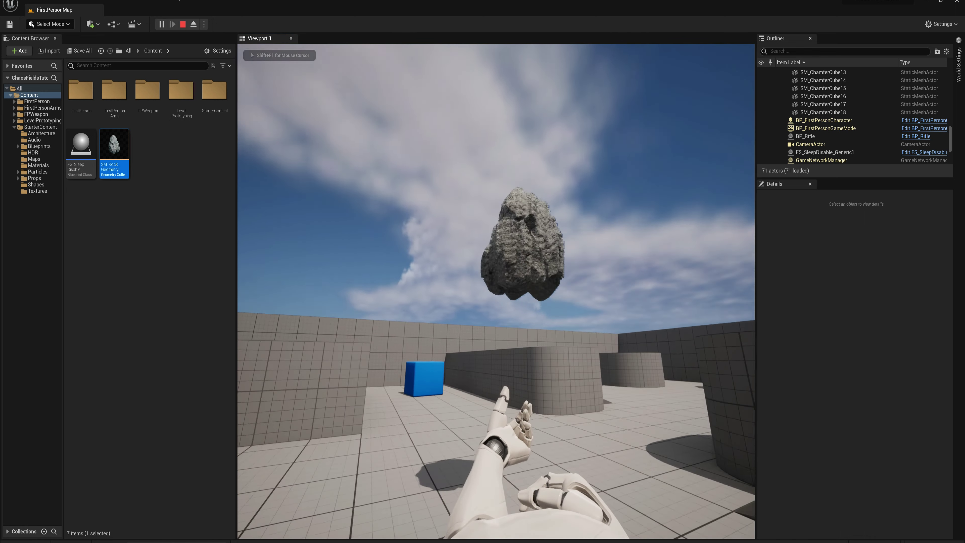
{"action": "key", "text": "Escape"}
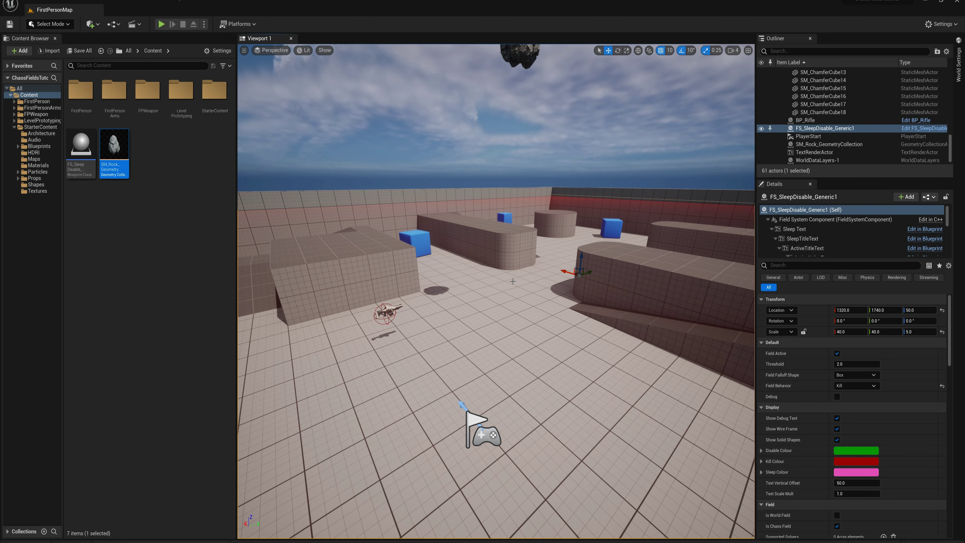
Set the Field Behavior of FS_SleepDisable_Generic1 to Disable.
{"action": "key", "text": "s"}
{"action": "mouse_move", "coordinate": [501, 269]}
{"action": "right_mouse_down"}
{"action": "mouse_move", "coordinate": [501, 300]}
{"action": "mouse_move", "coordinate": [500, 269]}
{"action": "right_mouse_up"}
{"action": "key", "text": "w"}
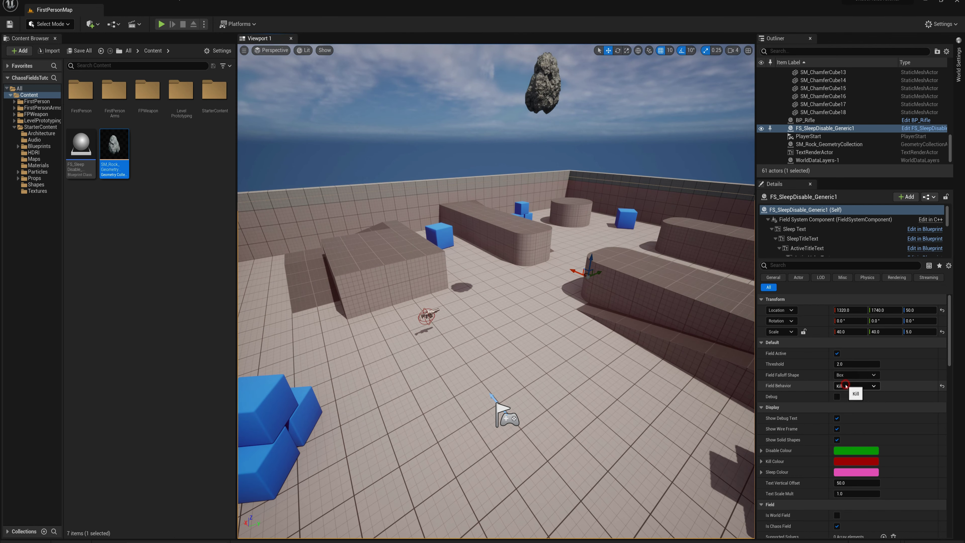
{"action": "left_click", "coordinate": [855, 385]}
{"action": "left_click", "coordinate": [848, 401]}
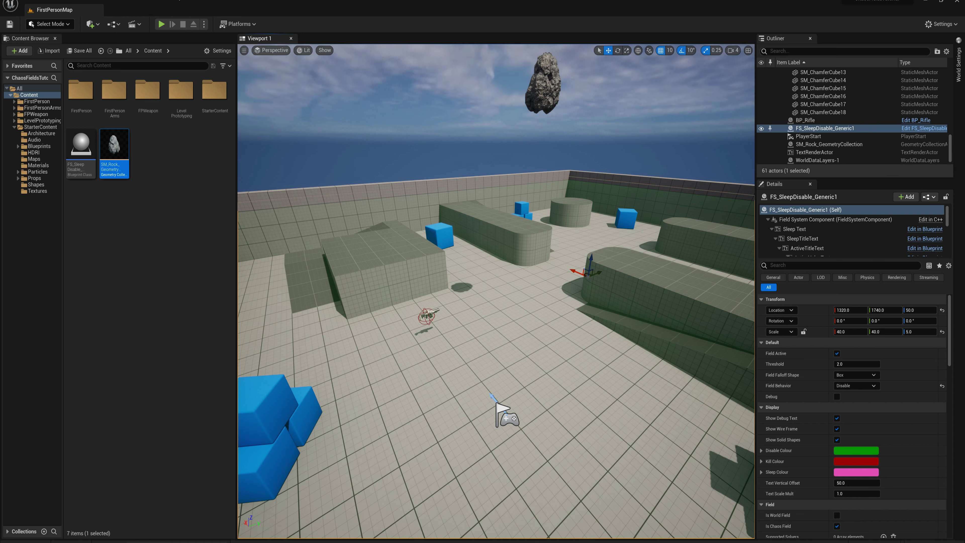
Delete the SM_Rock_GeometryCollection actor floating above the arena.
{"action": "left_click", "coordinate": [556, 94]}
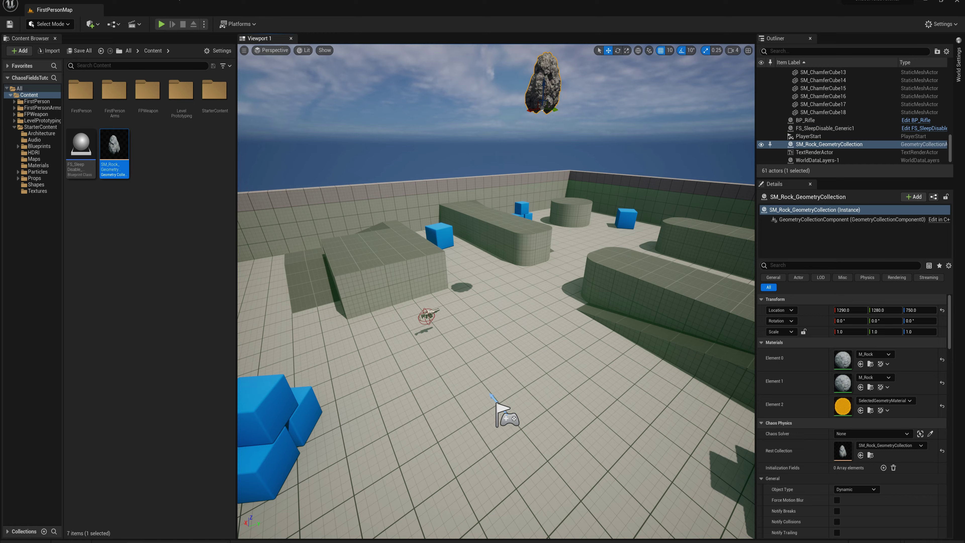
{"action": "right_click_drag", "start_coordinate": [575, 123], "coordinate": [588, 99]}
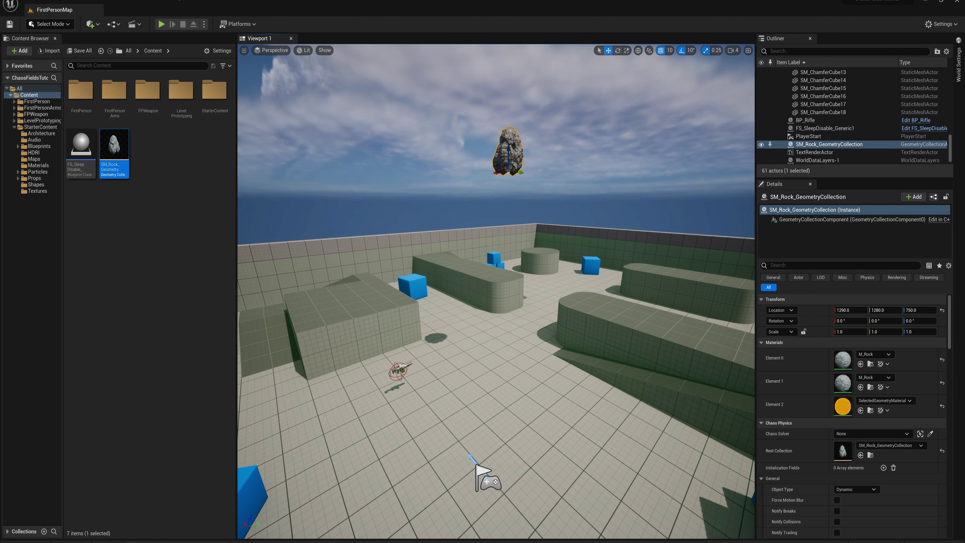
{"action": "key", "text": "Delete"}
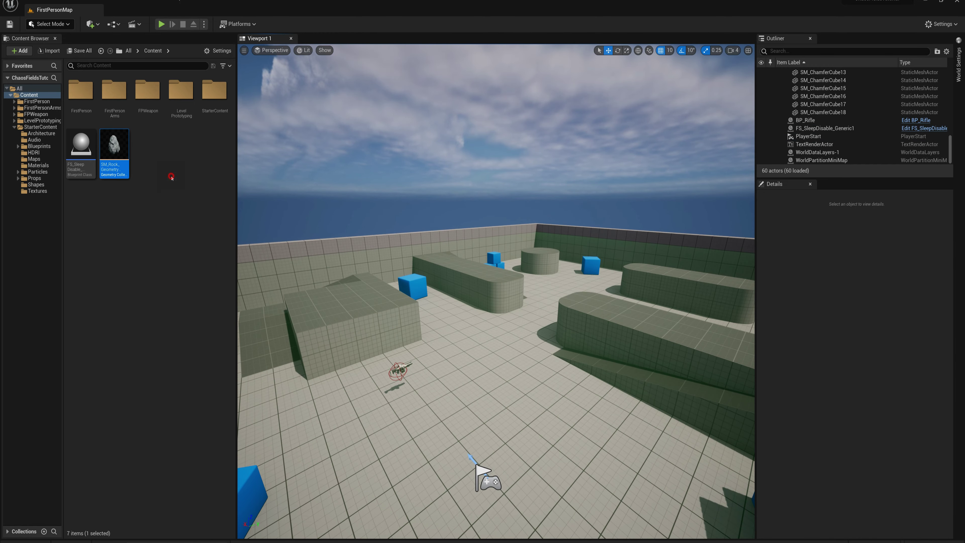
Create an Actor Blueprint class named B_FallingRock in the Content folder and open it for editing.
{"action": "left_click", "coordinate": [160, 177]}
{"action": "right_click", "coordinate": [147, 158]}
{"action": "left_click", "coordinate": [194, 230]}
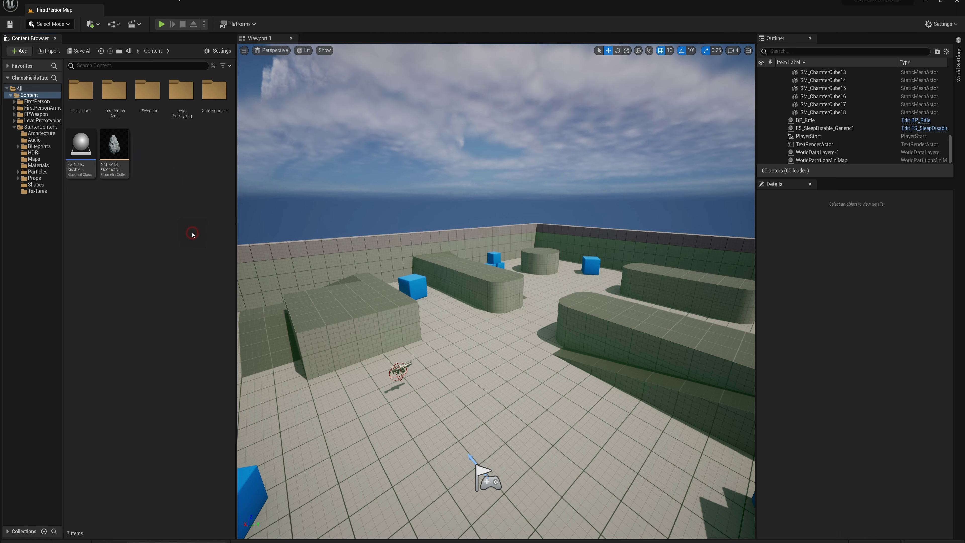
{"action": "left_click", "coordinate": [409, 209]}
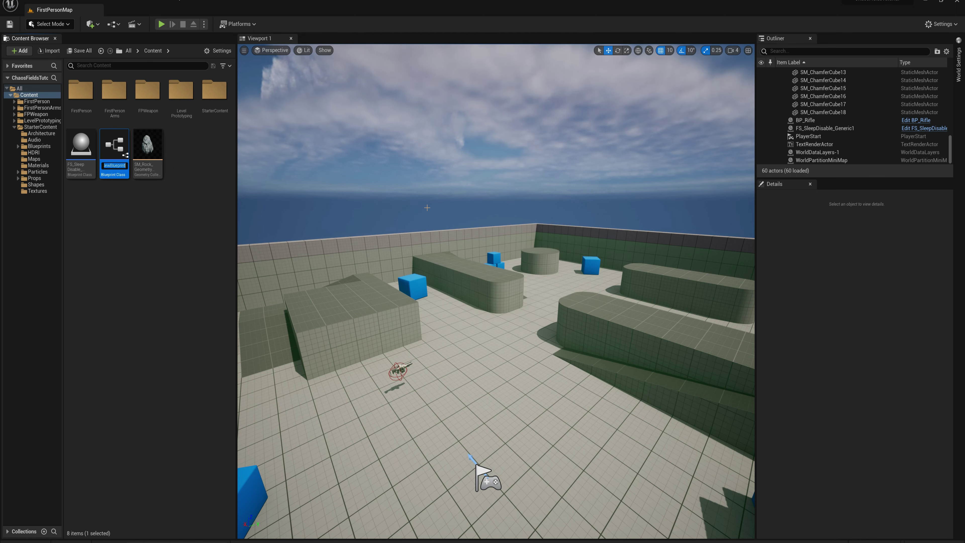
{"action": "type", "text": "B_FallingRock"}
{"action": "key", "text": "Return"}
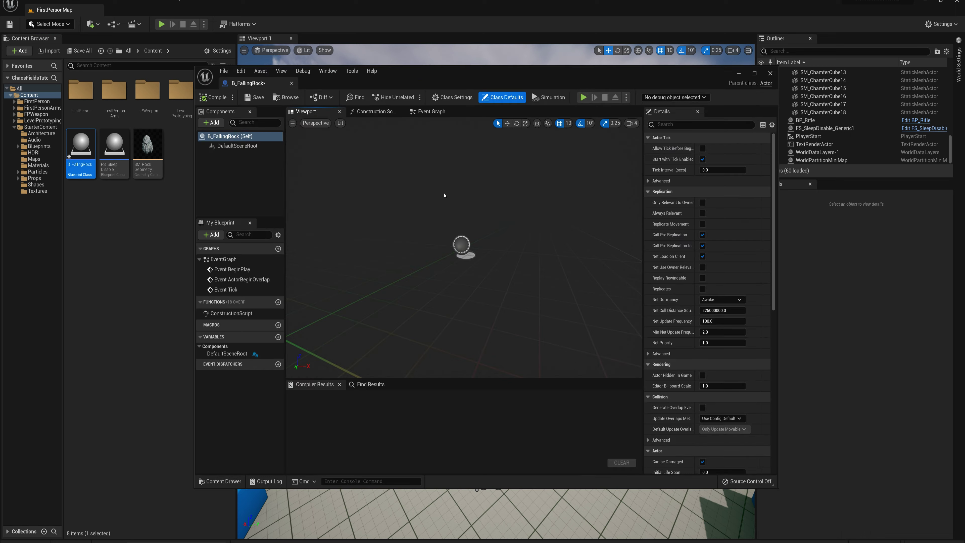
Add a Geometry Collection component under the default scene root of B_FallingRock.
{"action": "left_click", "coordinate": [212, 122]}
{"action": "type", "text": "geometr"}
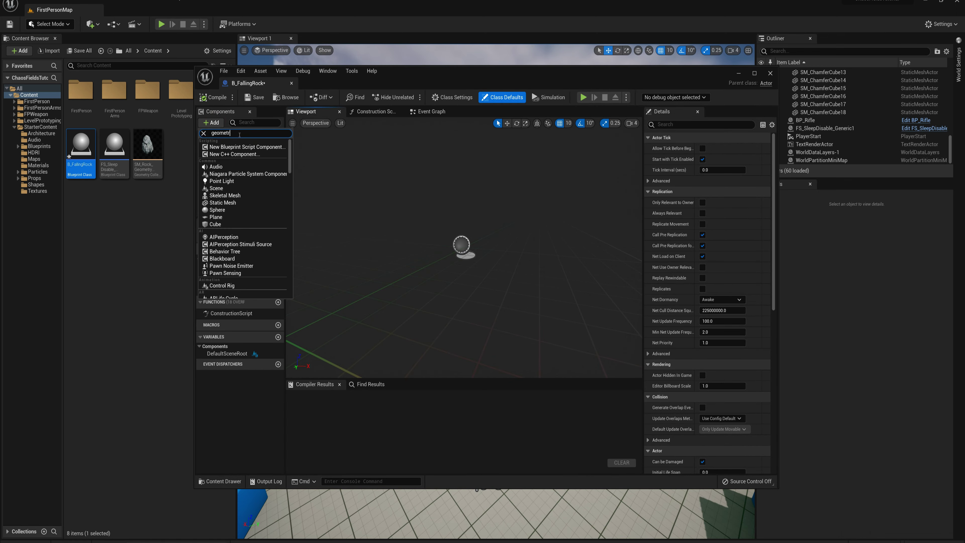
{"action": "left_click", "coordinate": [246, 147]}
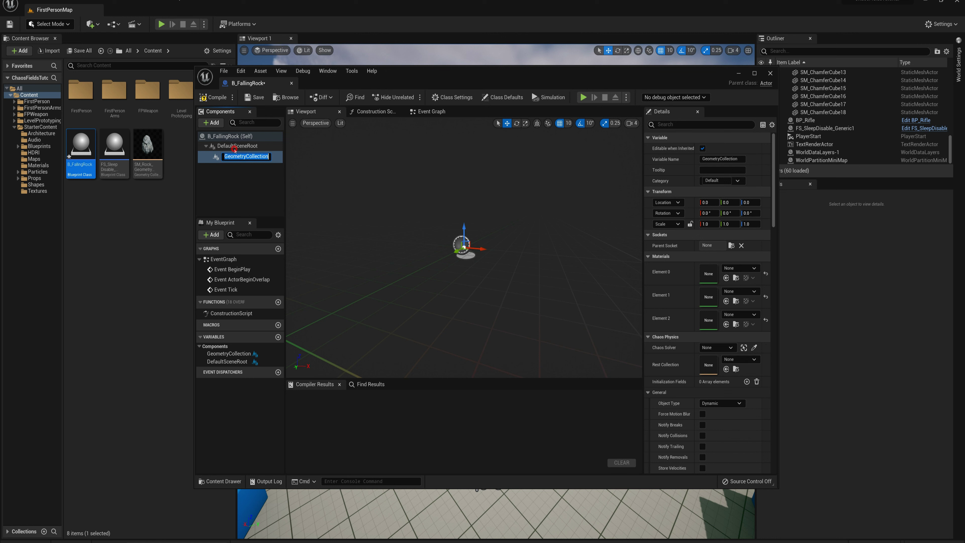
{"action": "left_click", "coordinate": [241, 156]}
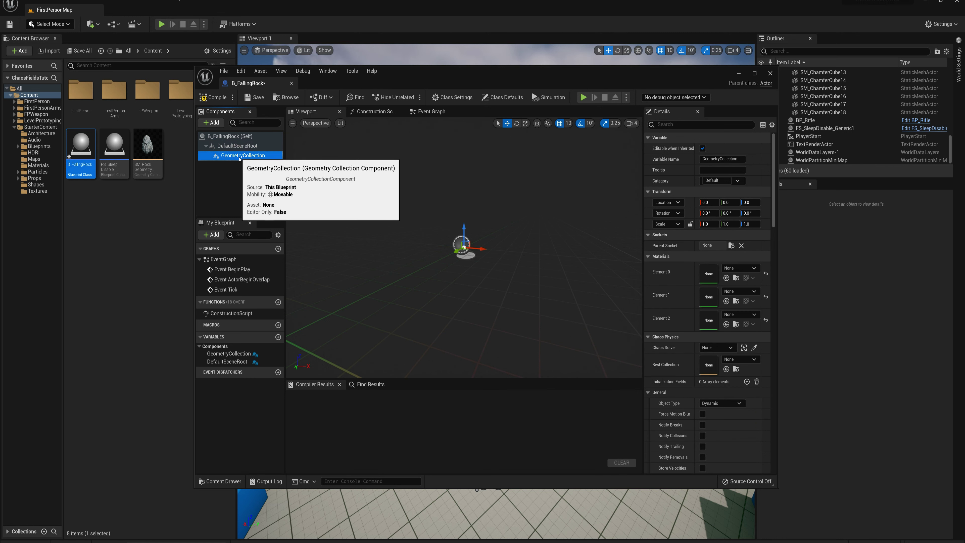
Assign SM_Rock_GeometryCollection as the component's Rest Collection and check the rock in the blueprint's preview.
{"action": "left_click", "coordinate": [739, 359]}
{"action": "left_click", "coordinate": [753, 441]}
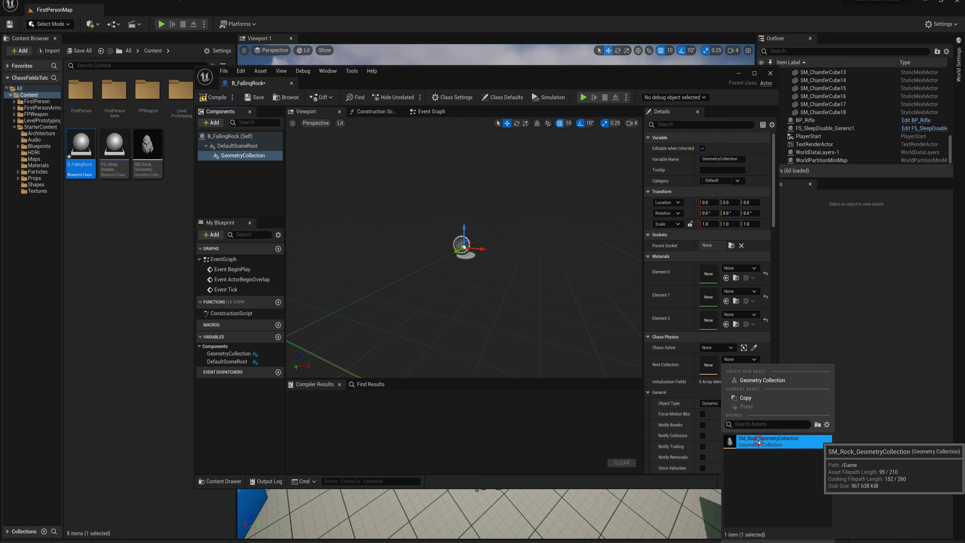
{"action": "right_click_drag", "start_coordinate": [506, 252], "coordinate": [425, 221]}
{"action": "key", "text": "s"}
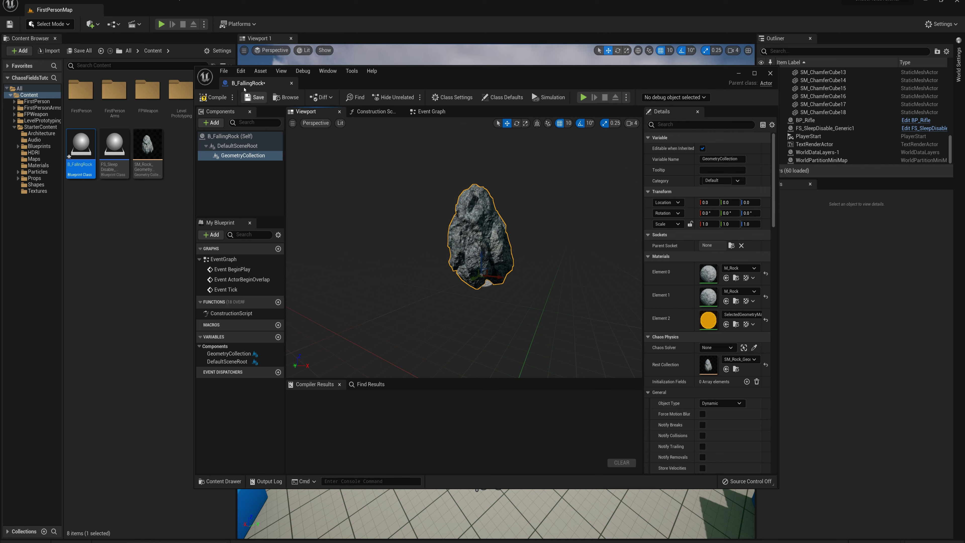
Compile B_FallingRock and enable Notify Breaks on its geometry collection component.
{"action": "left_click", "coordinate": [213, 98]}
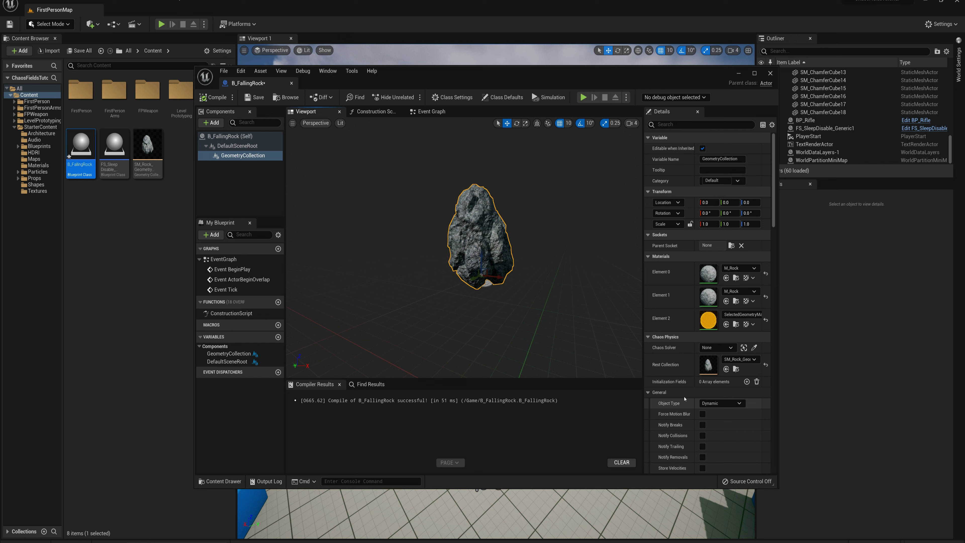
{"action": "scroll", "coordinate": [683, 380], "scroll_direction": "down", "scroll_amount": 1}
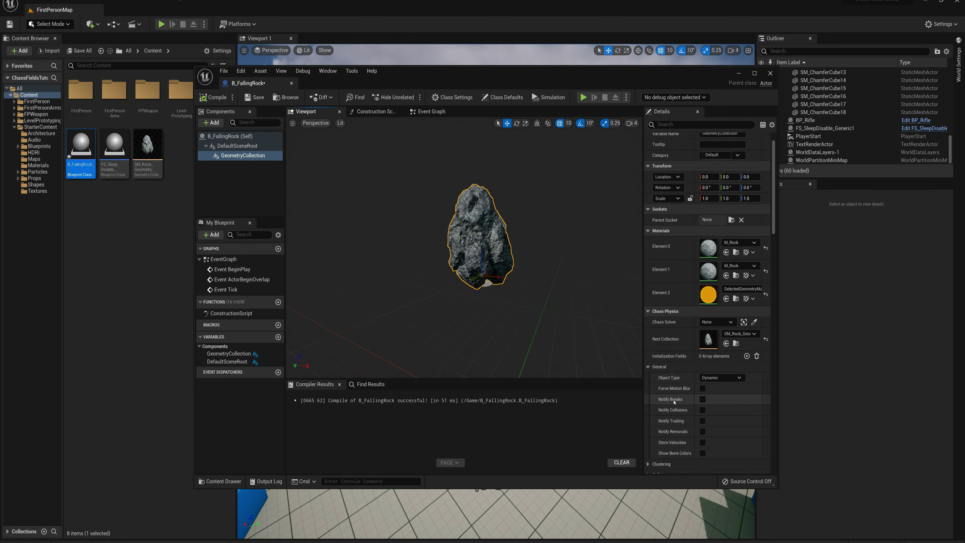
{"action": "left_click", "coordinate": [702, 399]}
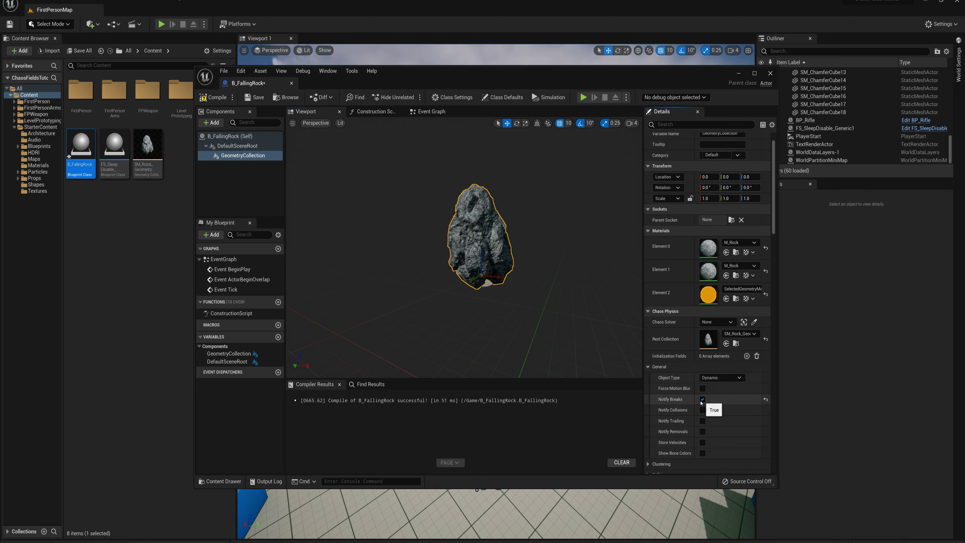
Add an On Chaos Break Event for the geometry collection to the event graph and place it above Event BeginPlay.
{"action": "left_click", "coordinate": [430, 110]}
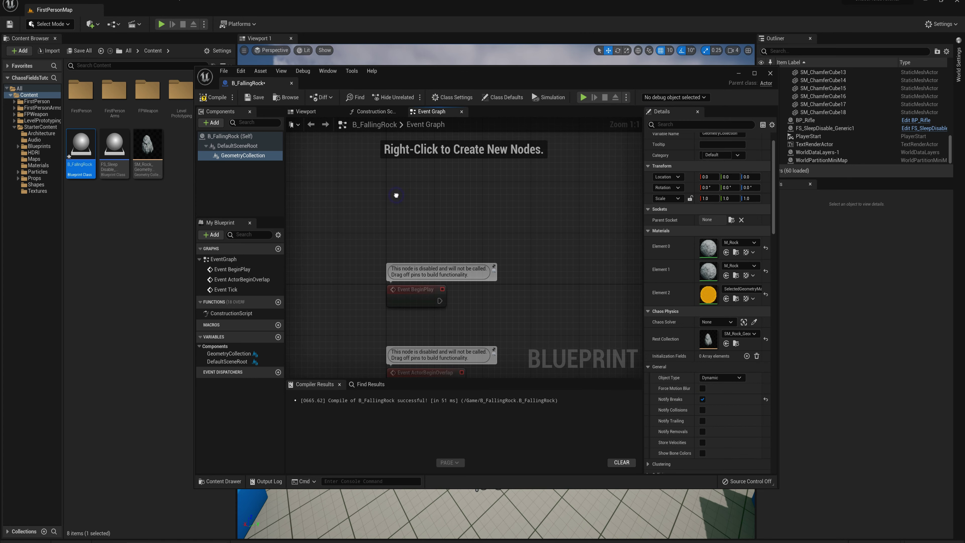
{"action": "right_click", "coordinate": [395, 196]}
{"action": "type", "text": "on chaos break"}
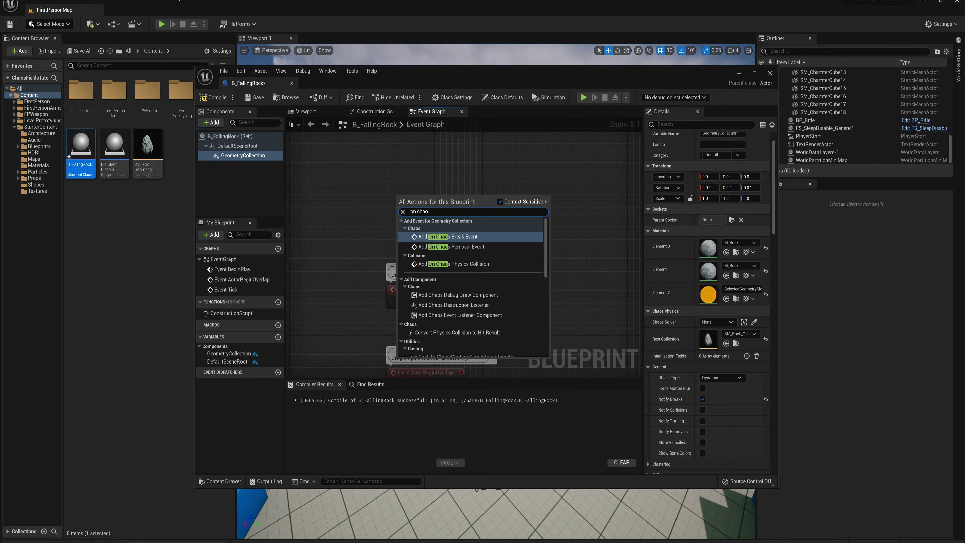
{"action": "left_click", "coordinate": [462, 236]}
{"action": "left_click_drag", "start_coordinate": [468, 198], "coordinate": [392, 163]}
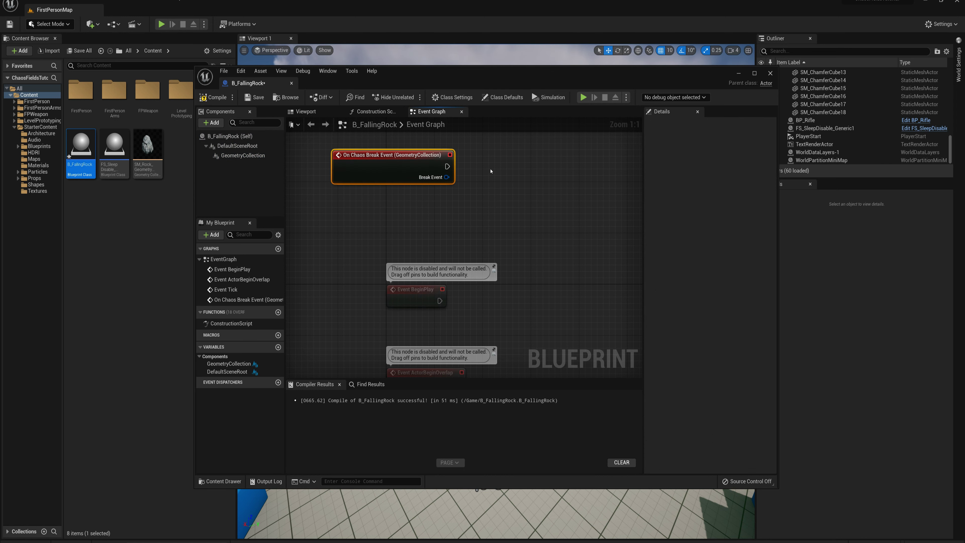
{"action": "right_click_drag", "start_coordinate": [486, 168], "coordinate": [448, 213]}
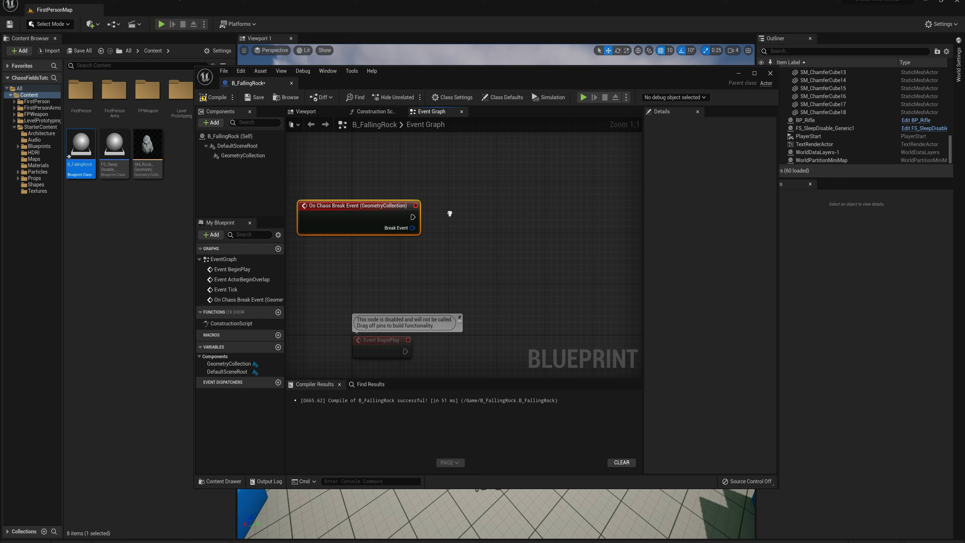
{"action": "left_click_drag", "start_coordinate": [383, 203], "coordinate": [396, 174]}
Add a Random Integer in Range node above the Chaos break event and set its Max to 20.
{"action": "right_click_drag", "start_coordinate": [485, 196], "coordinate": [469, 220]}
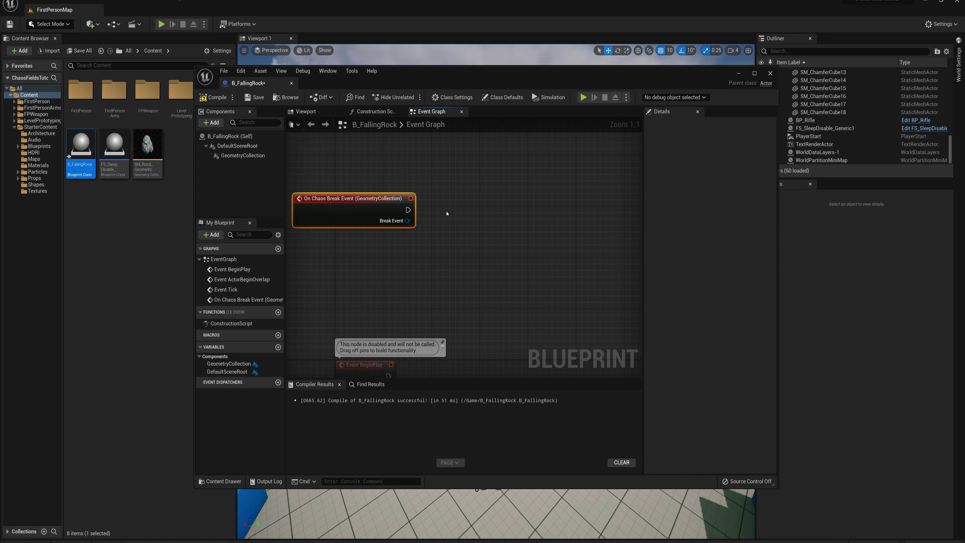
{"action": "right_click", "coordinate": [447, 181]}
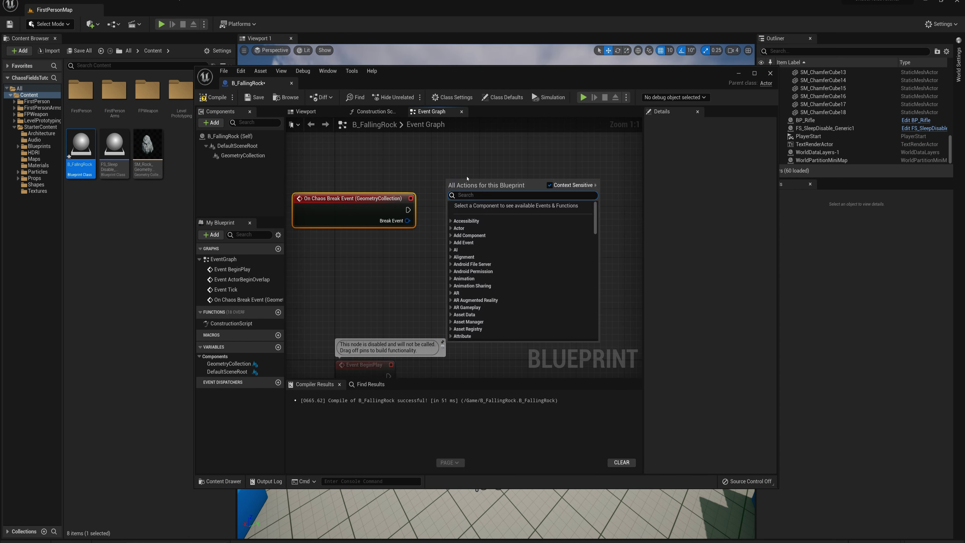
{"action": "type", "text": "random int"}
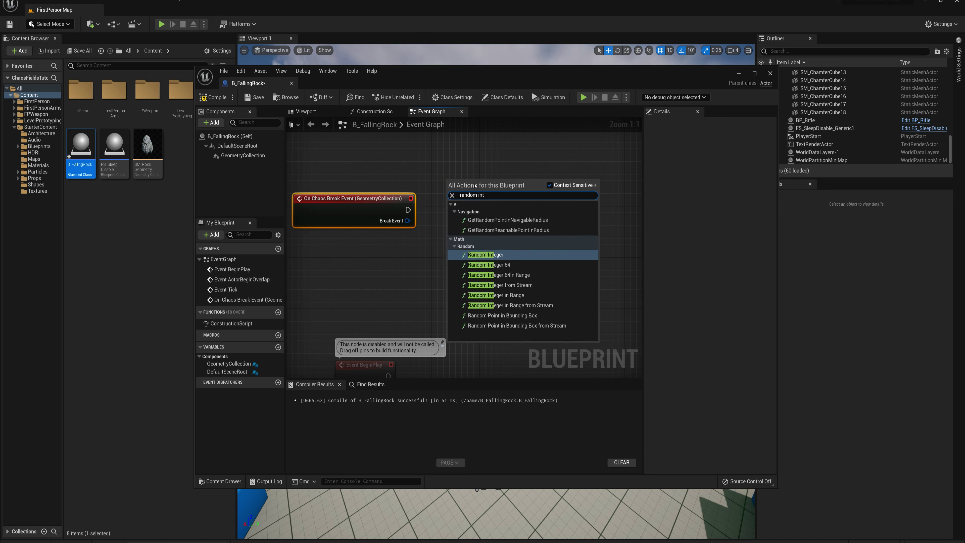
{"action": "left_click", "coordinate": [496, 295]}
{"action": "left_click_drag", "start_coordinate": [476, 187], "coordinate": [429, 141]}
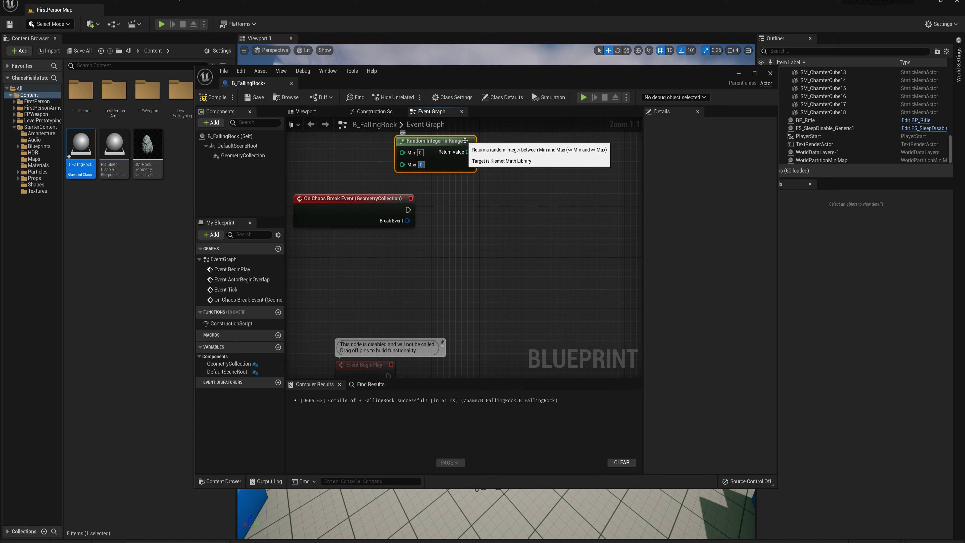
{"action": "type", "text": "20"}
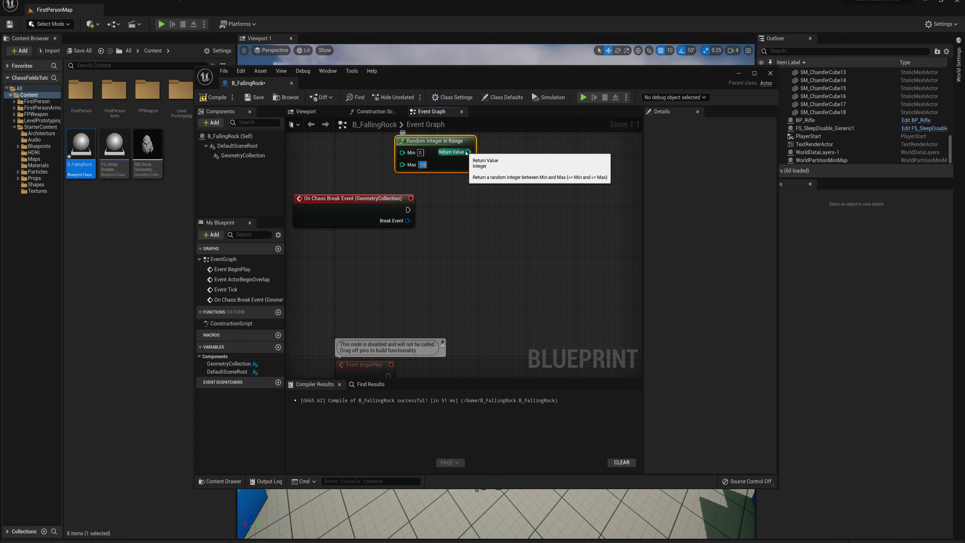
Compare the random integer with 0 using an Equal node that drives a Branch, and run the Branch from the break event.
{"action": "left_click_drag", "start_coordinate": [468, 151], "coordinate": [584, 198]}
{"action": "type", "text": "=="}
{"action": "key", "text": "Return"}
{"action": "type", "text": "branch"}
{"action": "key", "text": "Return"}
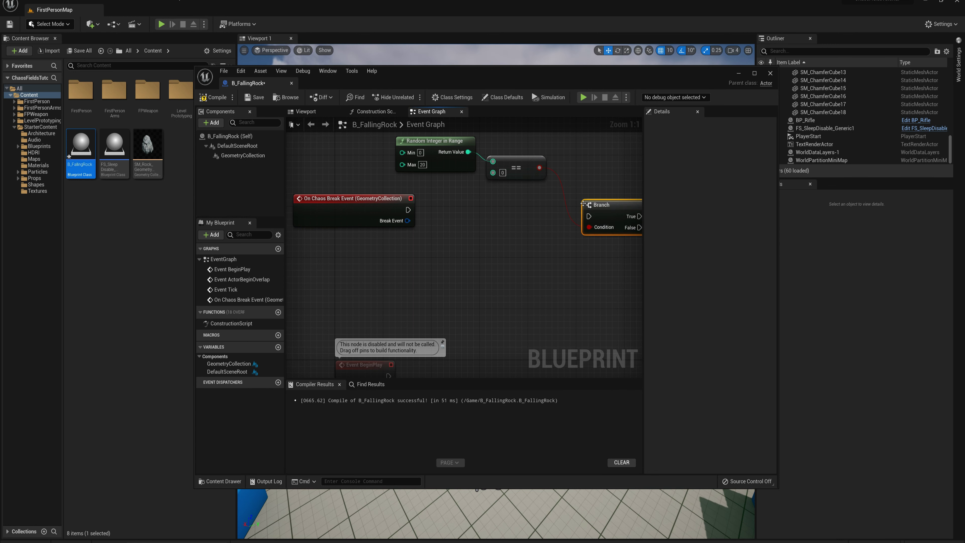
{"action": "left_click_drag", "start_coordinate": [408, 210], "coordinate": [594, 218]}
{"action": "right_click_drag", "start_coordinate": [595, 218], "coordinate": [452, 206]}
Add a Spawn Emitter at Location node on the Branch's True output with P_Explosion as its emitter template.
{"action": "scroll", "coordinate": [452, 206], "scroll_direction": "down", "scroll_amount": 2}
{"action": "left_click_drag", "start_coordinate": [473, 226], "coordinate": [506, 223]}
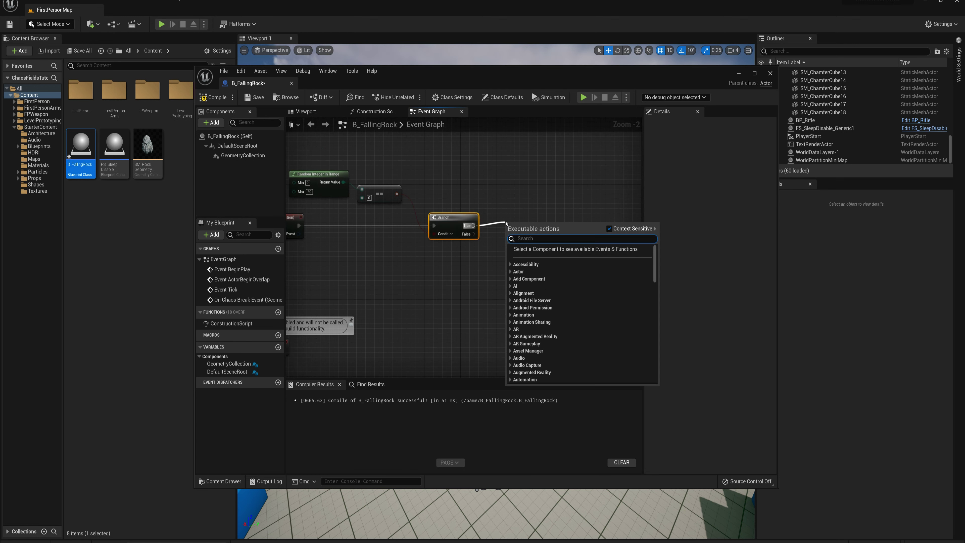
{"action": "type", "text": "spawn emit"}
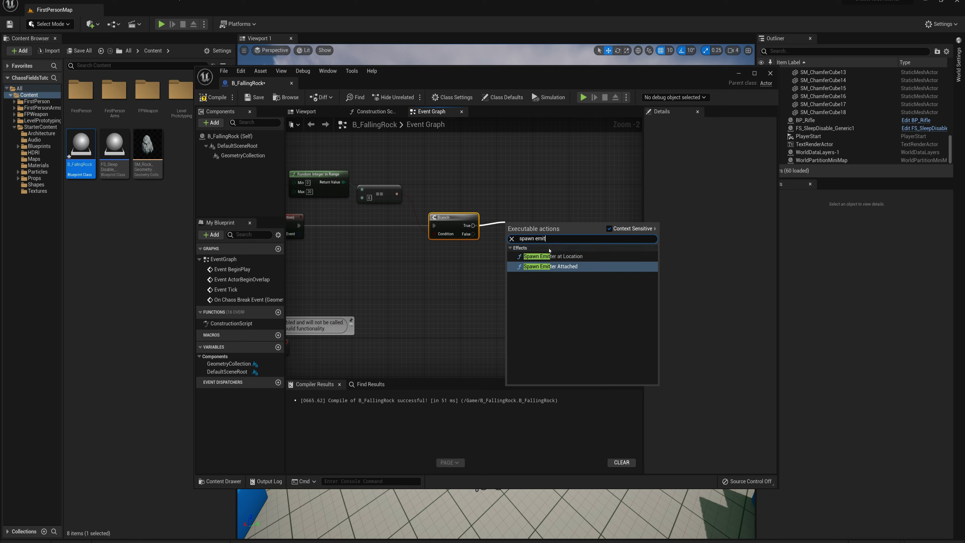
{"action": "left_click", "coordinate": [558, 256]}
{"action": "scroll", "coordinate": [557, 254], "scroll_direction": "up", "scroll_amount": 2}
{"action": "left_click_drag", "start_coordinate": [537, 227], "coordinate": [512, 227]}
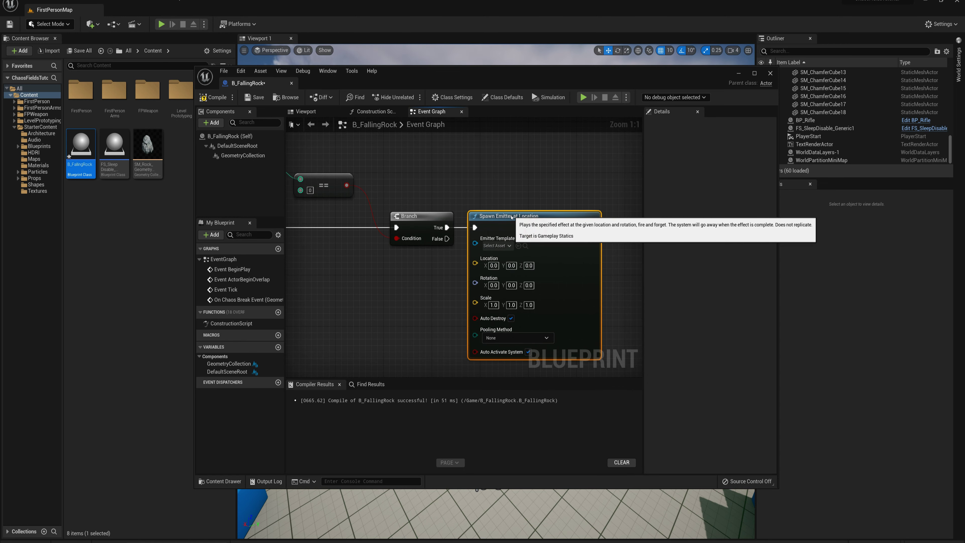
{"action": "left_click", "coordinate": [497, 245]}
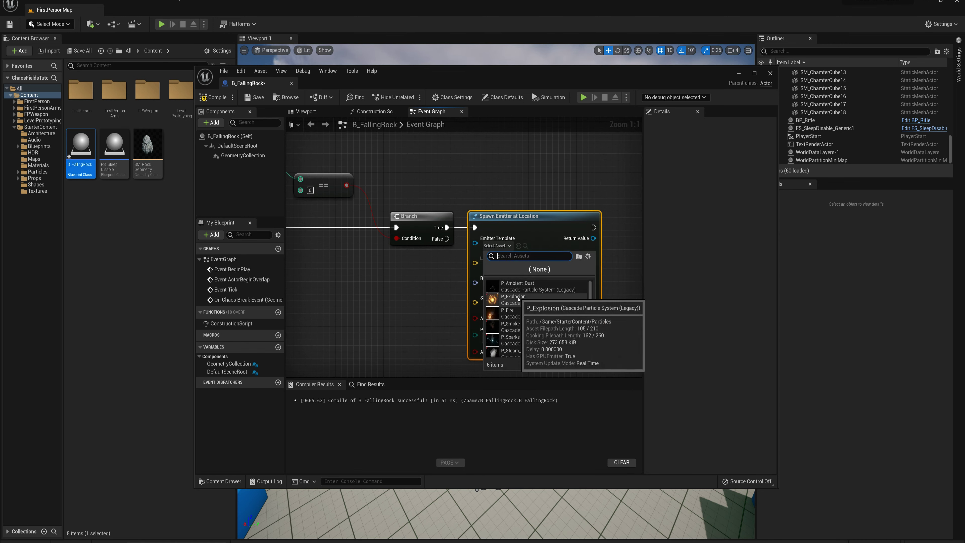
{"action": "left_click", "coordinate": [480, 303]}
Split the Break Event struct pin and connect its location to the explosion emitter's Location input.
{"action": "scroll", "coordinate": [456, 269], "scroll_direction": "down", "scroll_amount": 1}
{"action": "right_click_drag", "start_coordinate": [433, 275], "coordinate": [502, 274]}
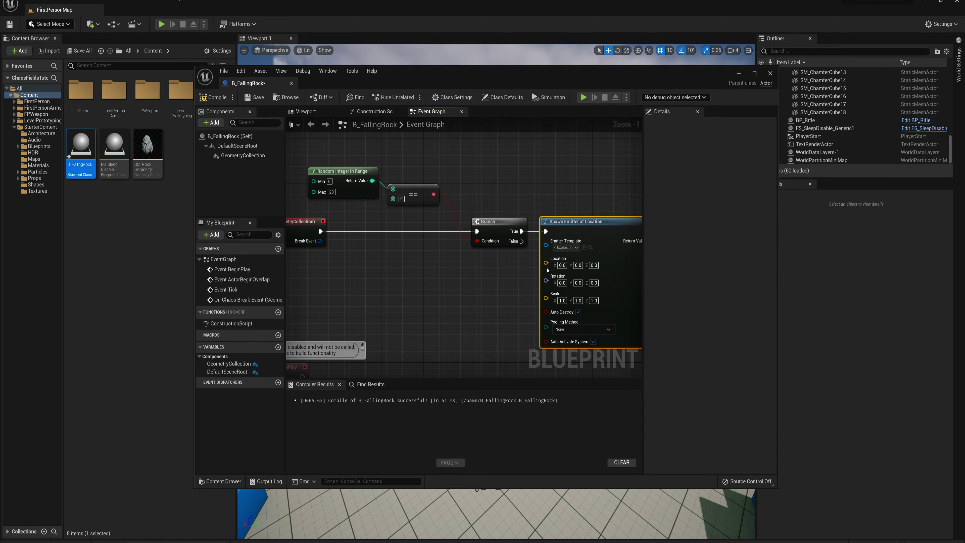
{"action": "right_click", "coordinate": [321, 240]}
{"action": "left_click", "coordinate": [341, 254]}
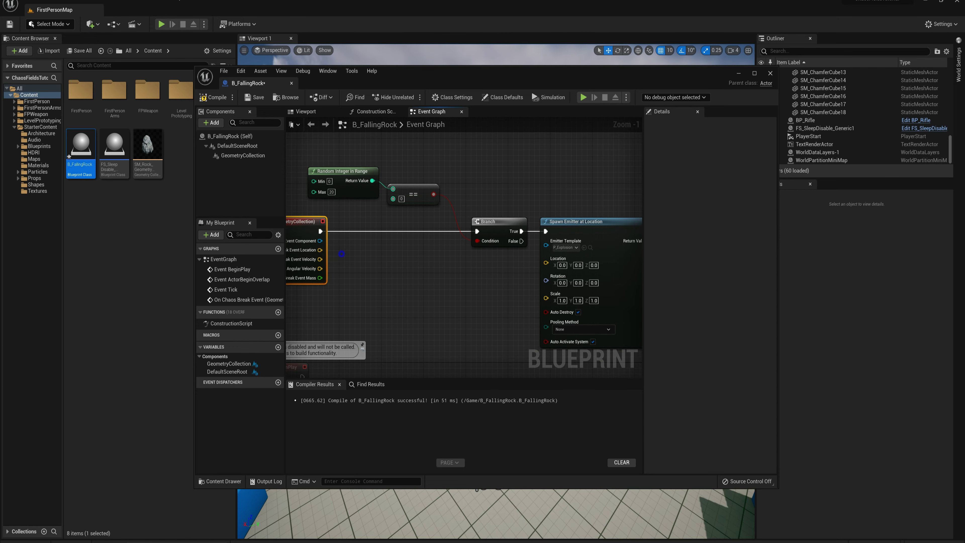
{"action": "right_click_drag", "start_coordinate": [342, 254], "coordinate": [356, 253]}
{"action": "left_click_drag", "start_coordinate": [334, 249], "coordinate": [564, 263]}
Duplicate the Spawn Emitter at Location node and chain the copy after the explosion emitter.
{"action": "right_click_drag", "start_coordinate": [513, 283], "coordinate": [389, 296]}
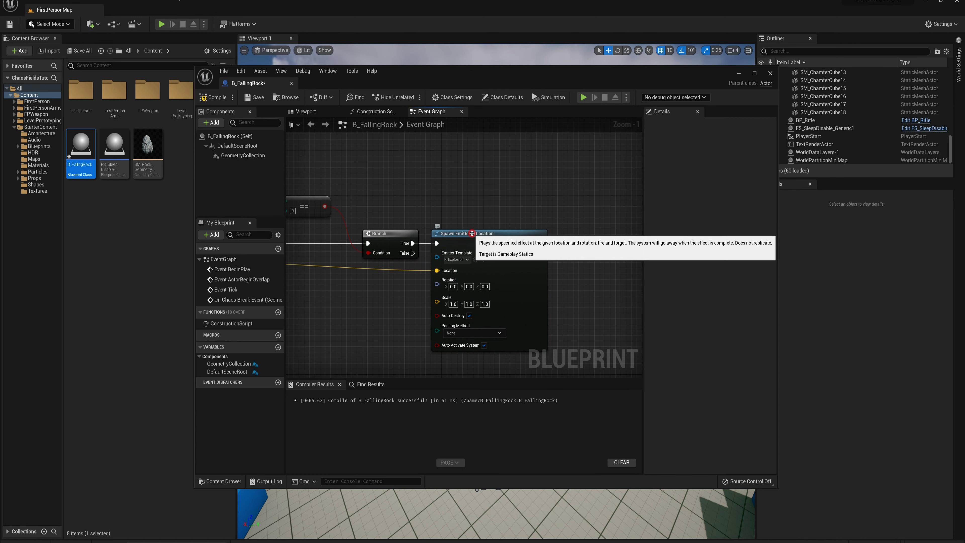
{"action": "left_click", "coordinate": [472, 234]}
{"action": "right_click_drag", "start_coordinate": [546, 189], "coordinate": [489, 191]}
{"action": "key", "text": "ctrl+c"}
{"action": "key", "text": "ctrl+v"}
{"action": "left_click_drag", "start_coordinate": [548, 242], "coordinate": [507, 246]}
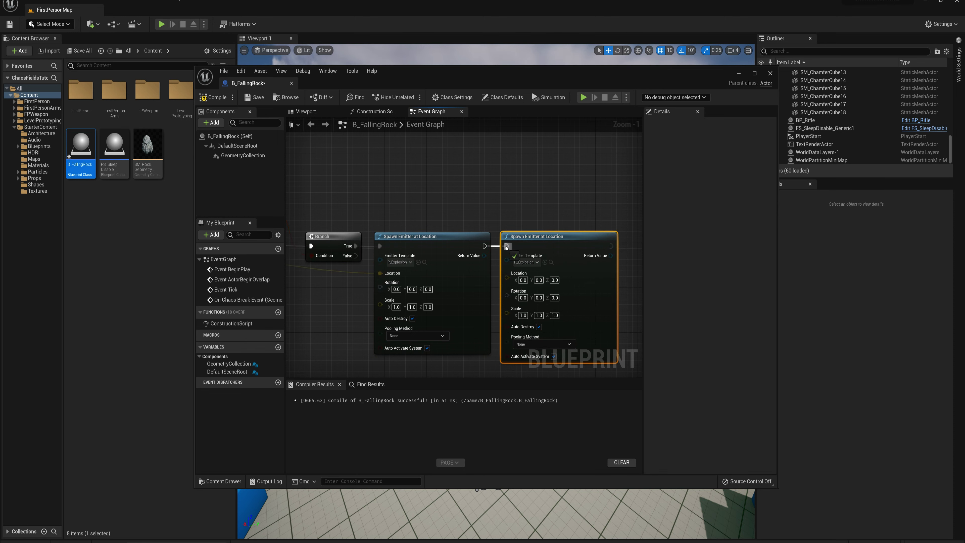
Set the copied emitter node's template to P_Smoke and its scale to 2.0 on X, Y and Z.
{"action": "left_click", "coordinate": [525, 262]}
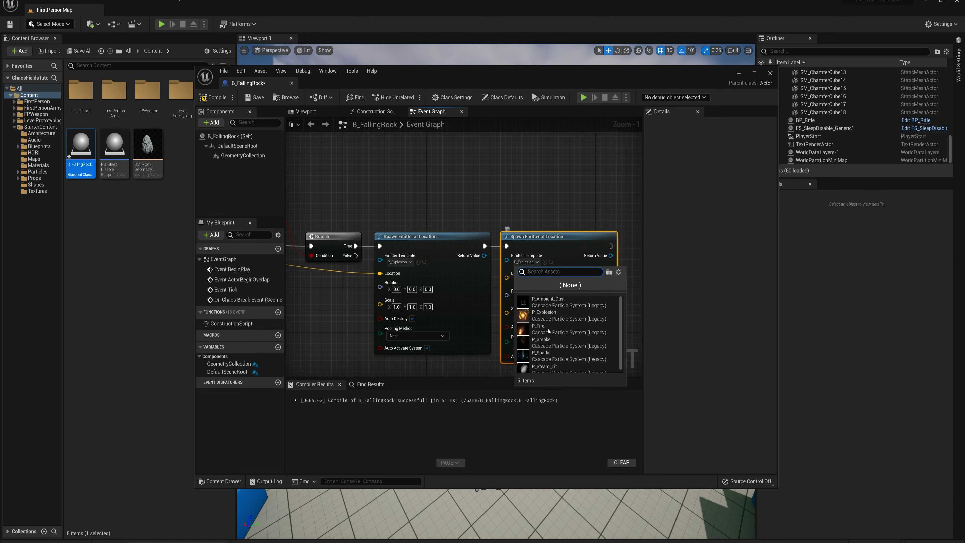
{"action": "left_click", "coordinate": [541, 342]}
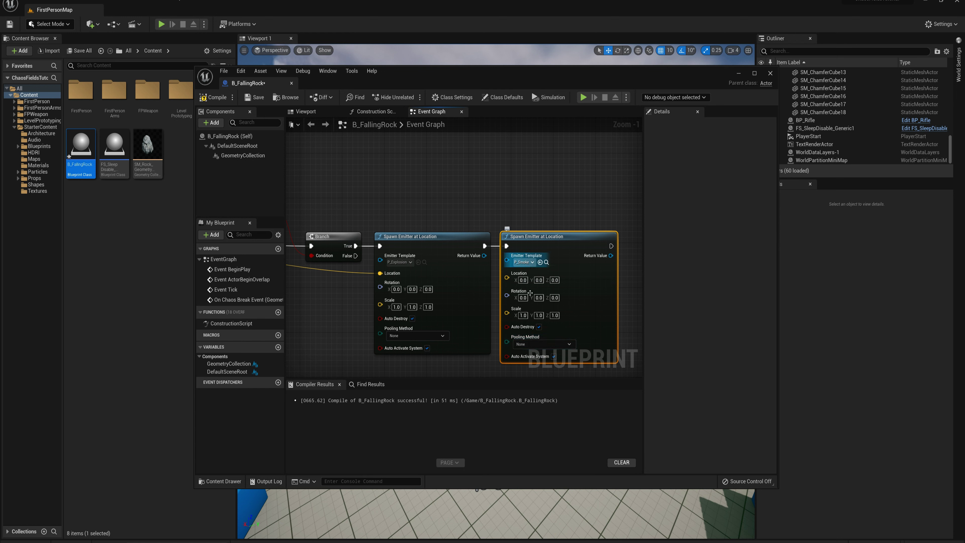
{"action": "left_click", "coordinate": [523, 316]}
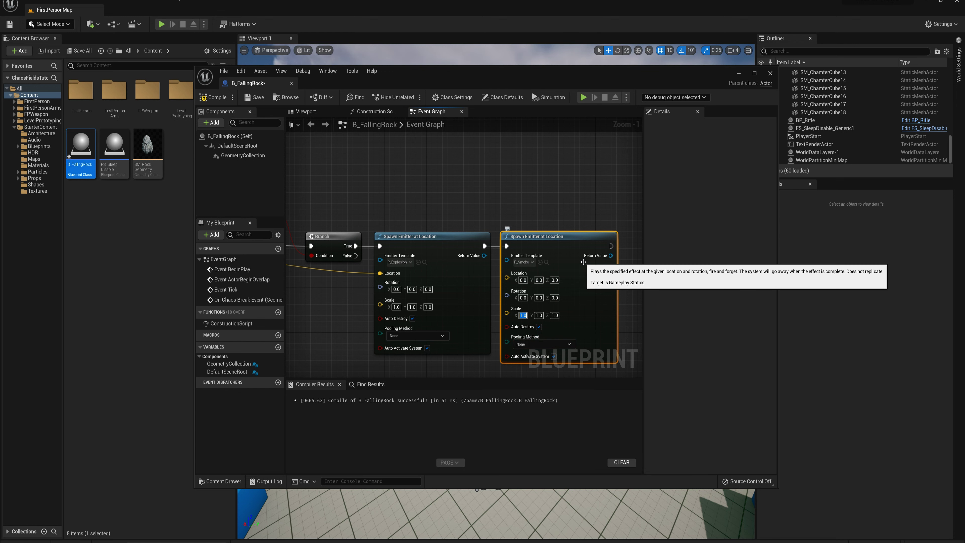
{"action": "type", "text": "2"}
{"action": "key", "text": "Tab"}
{"action": "type", "text": "2"}
{"action": "key", "text": "Tab"}
{"action": "type", "text": "2"}
Connect the break event's location to the smoke emitter node's Location input.
{"action": "right_click_drag", "start_coordinate": [488, 219], "coordinate": [535, 205]}
{"action": "scroll", "coordinate": [534, 204], "scroll_direction": "down", "scroll_amount": 1}
{"action": "right_click_drag", "start_coordinate": [406, 272], "coordinate": [442, 289]}
{"action": "right_click_drag", "start_coordinate": [326, 277], "coordinate": [377, 273]}
{"action": "left_click_drag", "start_coordinate": [333, 258], "coordinate": [516, 266]}
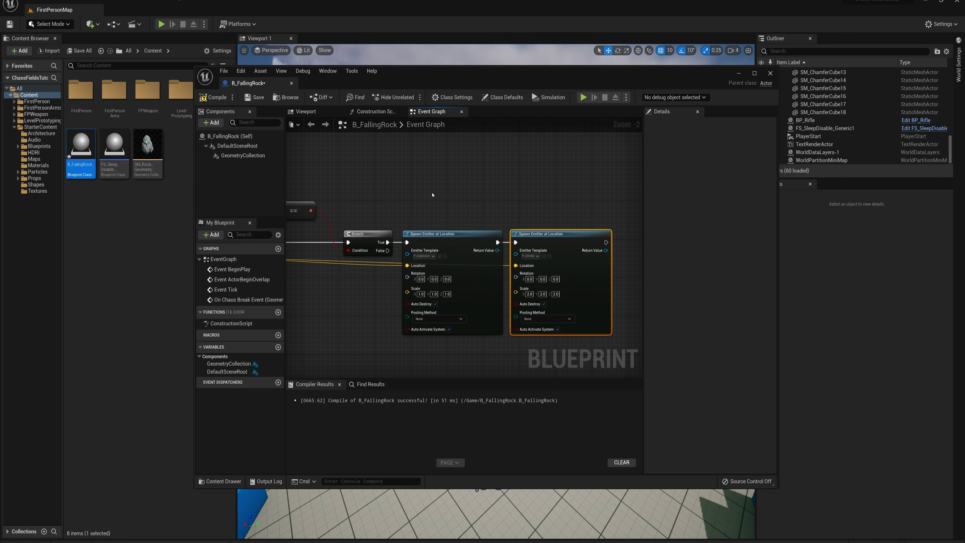
Compile and save the B_FallingRock blueprint.
{"action": "scroll", "coordinate": [447, 179], "scroll_direction": "down", "scroll_amount": 1}
{"action": "right_click_drag", "start_coordinate": [448, 179], "coordinate": [495, 196]}
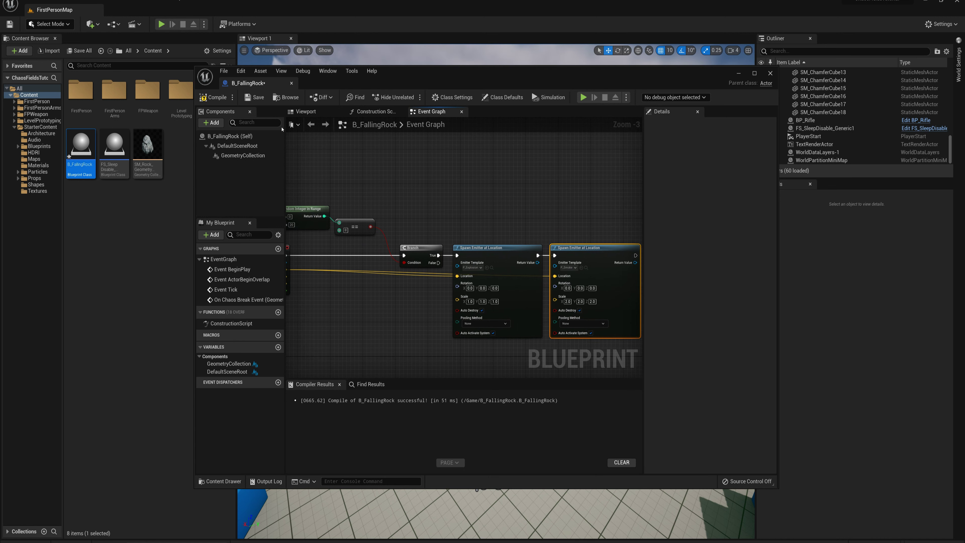
{"action": "left_click", "coordinate": [214, 98]}
{"action": "left_click", "coordinate": [255, 98]}
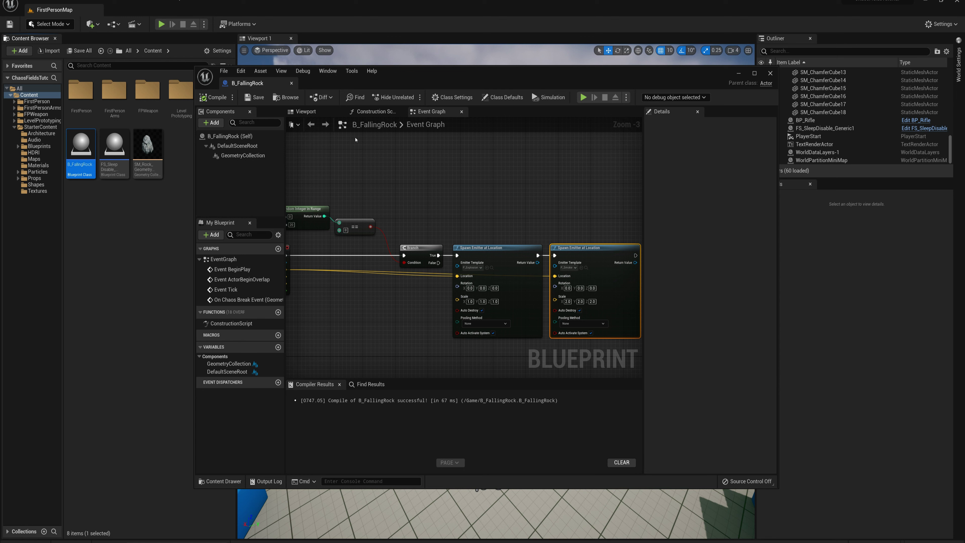
Open the P_Smoke particle system from the StarterContent Particles folder for editing.
{"action": "right_click_drag", "start_coordinate": [495, 203], "coordinate": [403, 181]}
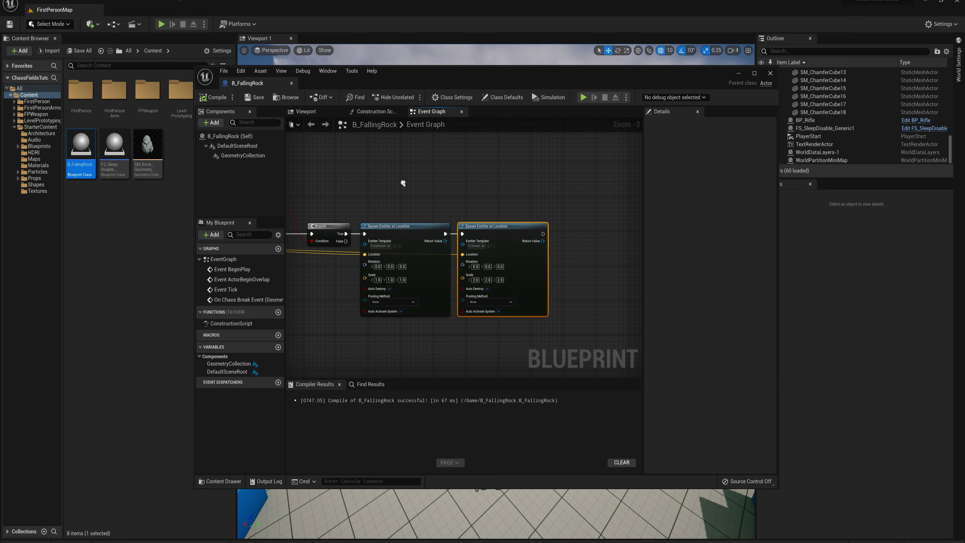
{"action": "scroll", "coordinate": [460, 233], "scroll_direction": "up", "scroll_amount": 3}
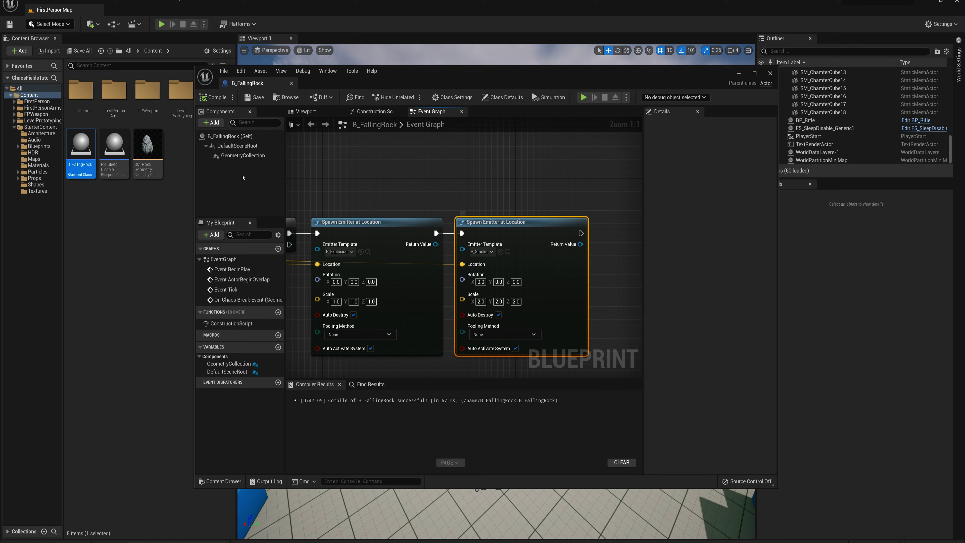
{"action": "left_click", "coordinate": [37, 172]}
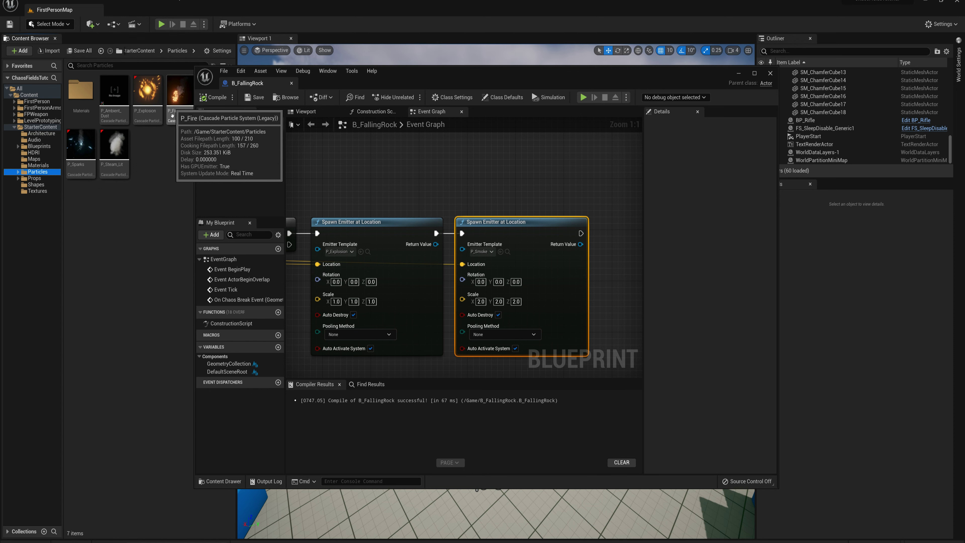
{"action": "left_click_drag", "start_coordinate": [420, 74], "coordinate": [516, 75]}
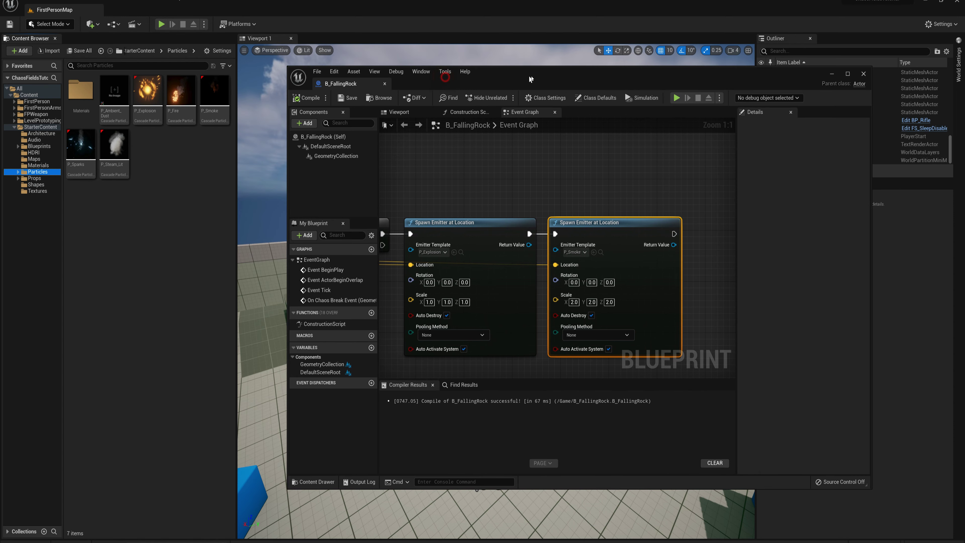
{"action": "left_click", "coordinate": [216, 95]}
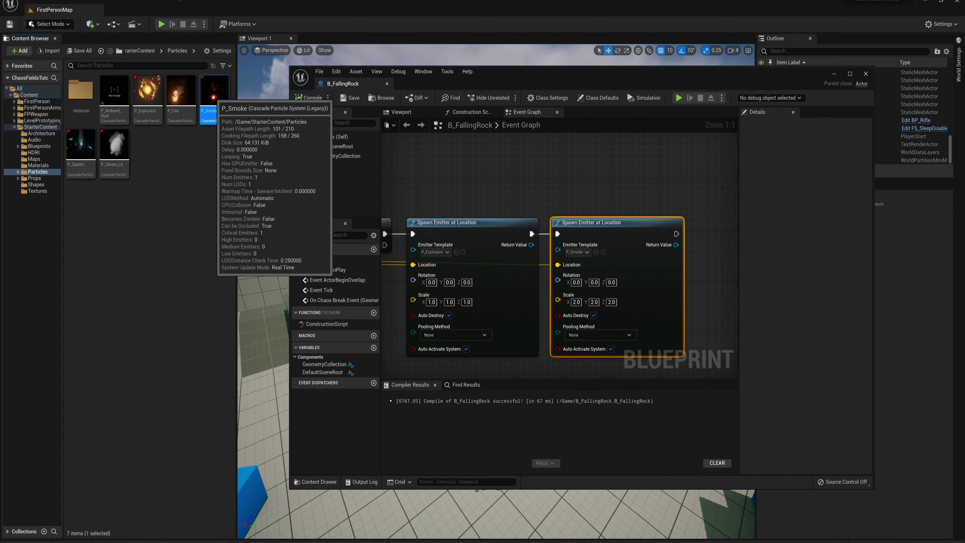
{"action": "double_click", "coordinate": [215, 95]}
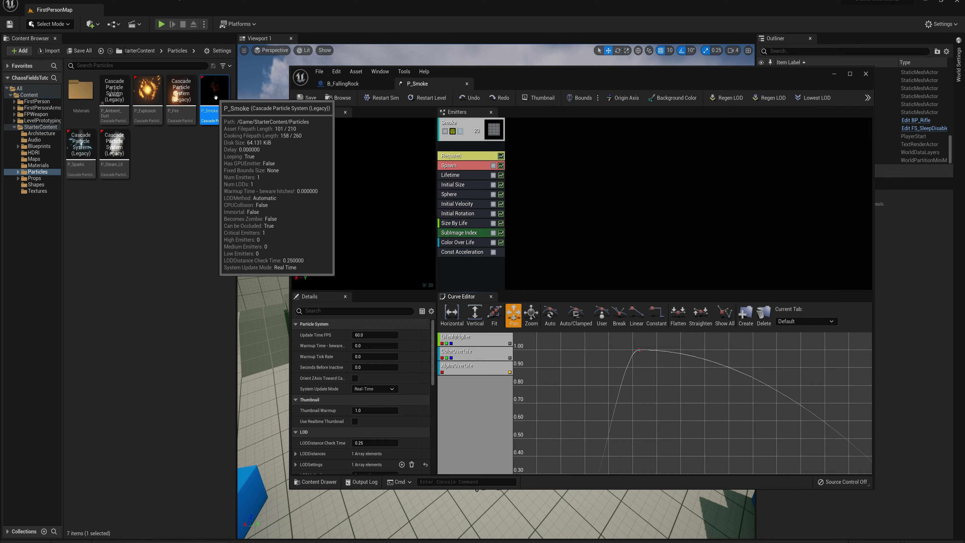
Set Emitter Loops to 1 in the smoke emitter's Required module, then save and close P_Smoke.
{"action": "left_click", "coordinate": [456, 157]}
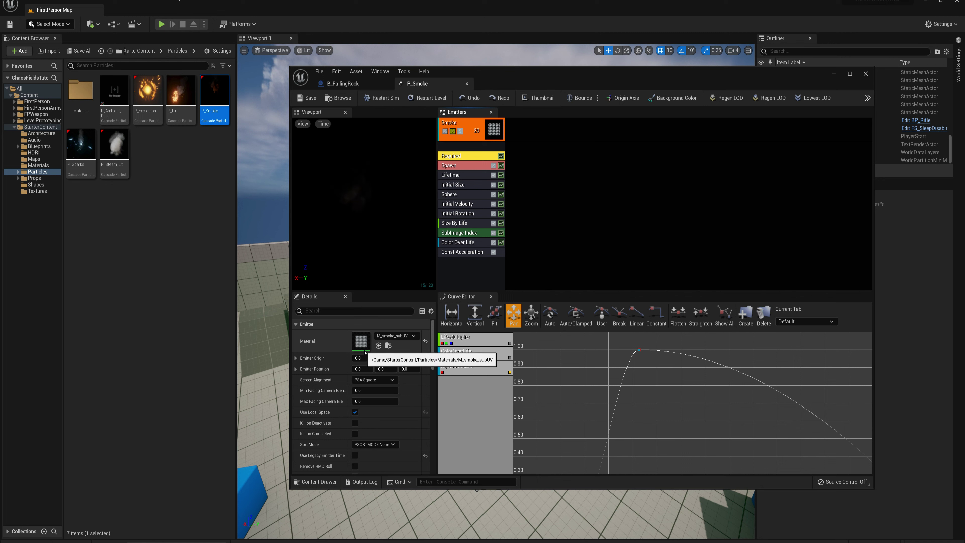
{"action": "scroll", "coordinate": [365, 368], "scroll_direction": "down", "scroll_amount": 3}
{"action": "scroll", "coordinate": [331, 371], "scroll_direction": "down", "scroll_amount": 3}
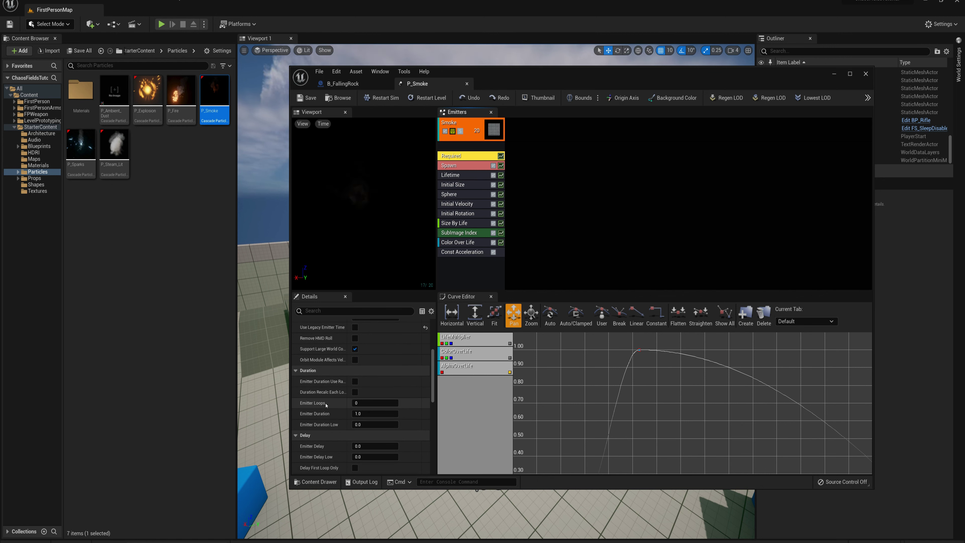
{"action": "mouse_move", "coordinate": [325, 405]}
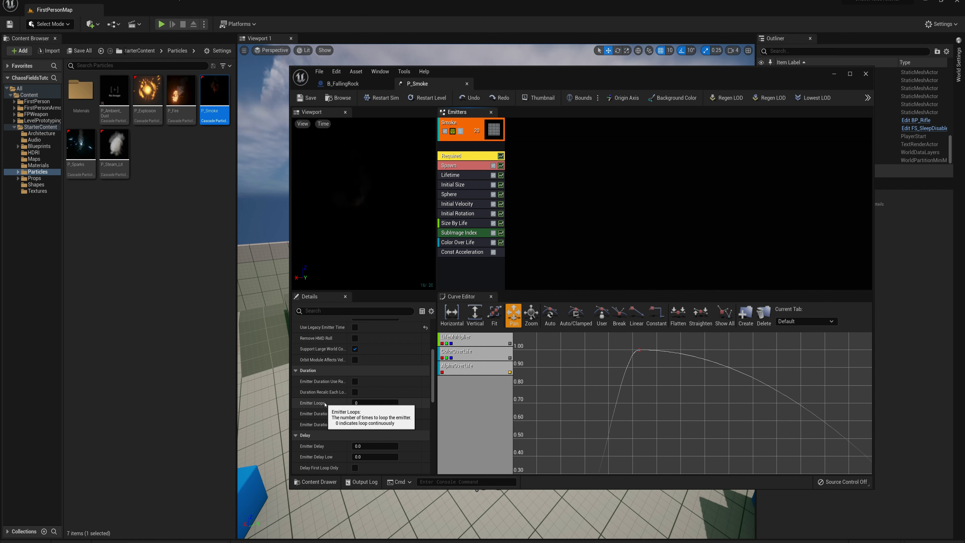
{"action": "left_click", "coordinate": [394, 404]}
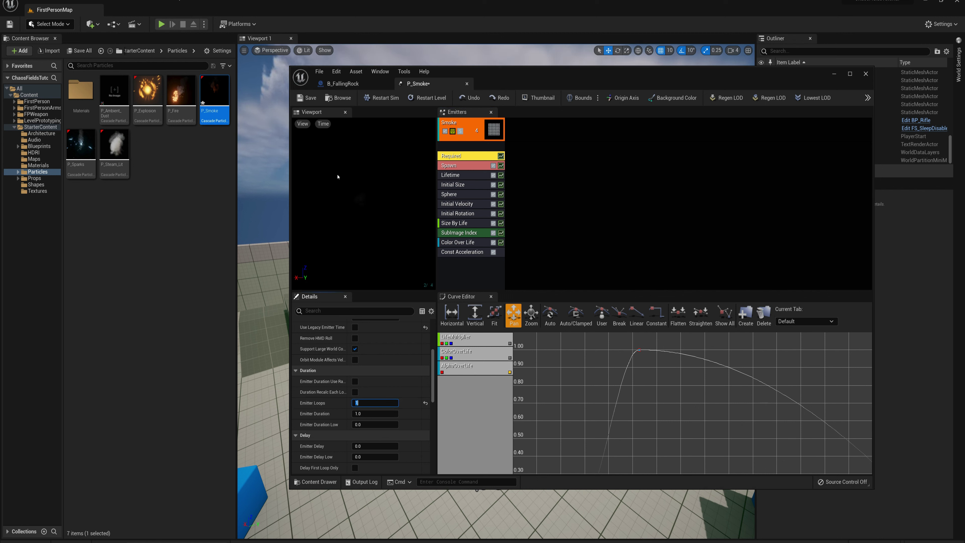
{"action": "left_click", "coordinate": [310, 98]}
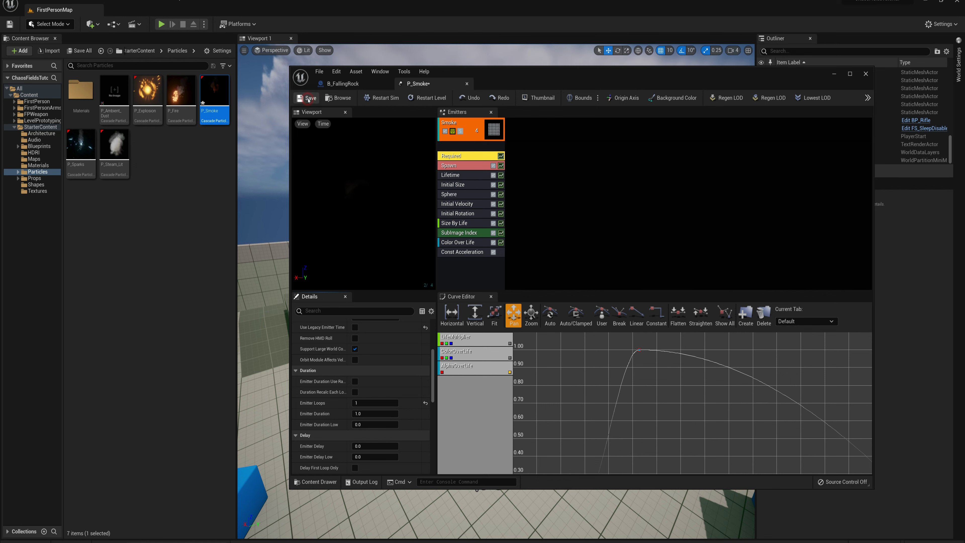
{"action": "left_click", "coordinate": [467, 84]}
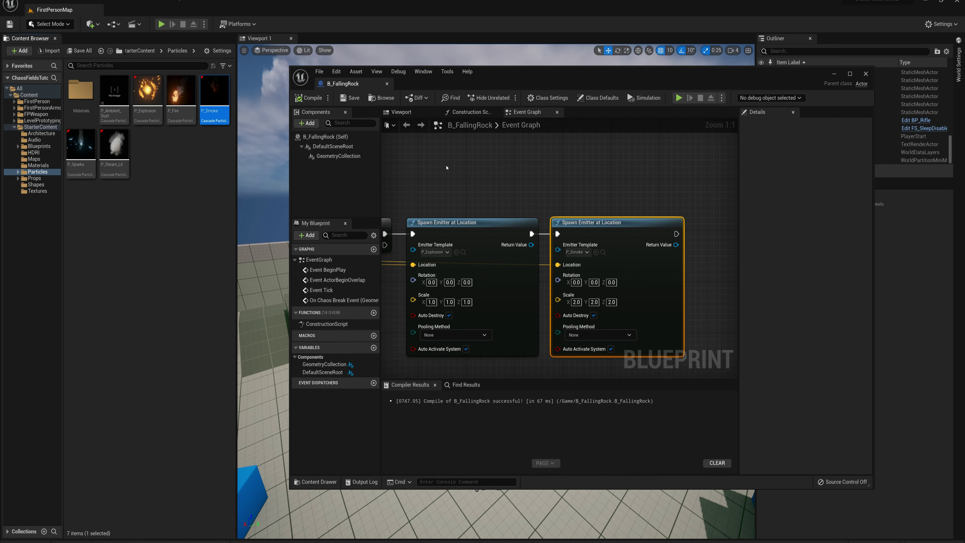
Recompile B_FallingRock and close its blueprint editor to return to the level.
{"action": "right_click_drag", "start_coordinate": [640, 164], "coordinate": [595, 172]}
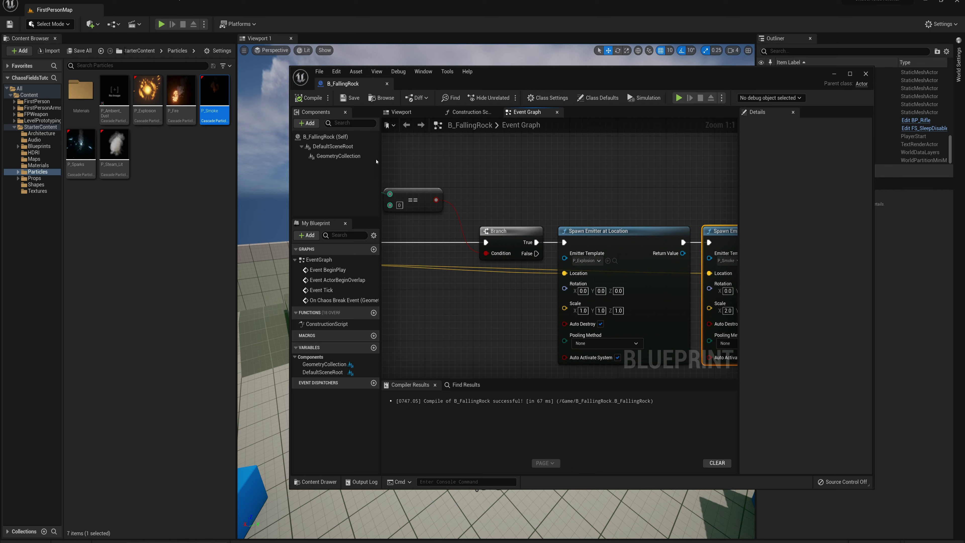
{"action": "left_click", "coordinate": [310, 98]}
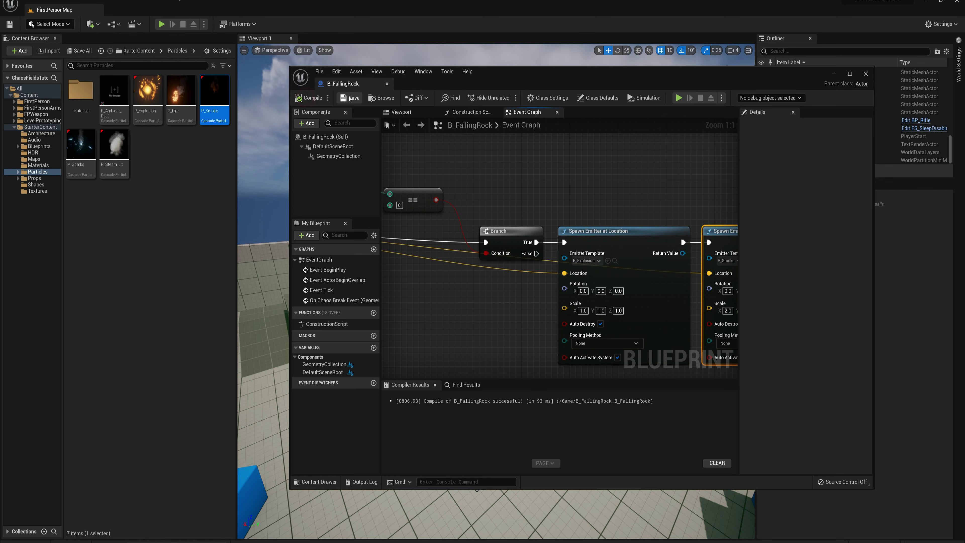
{"action": "left_click", "coordinate": [387, 84]}
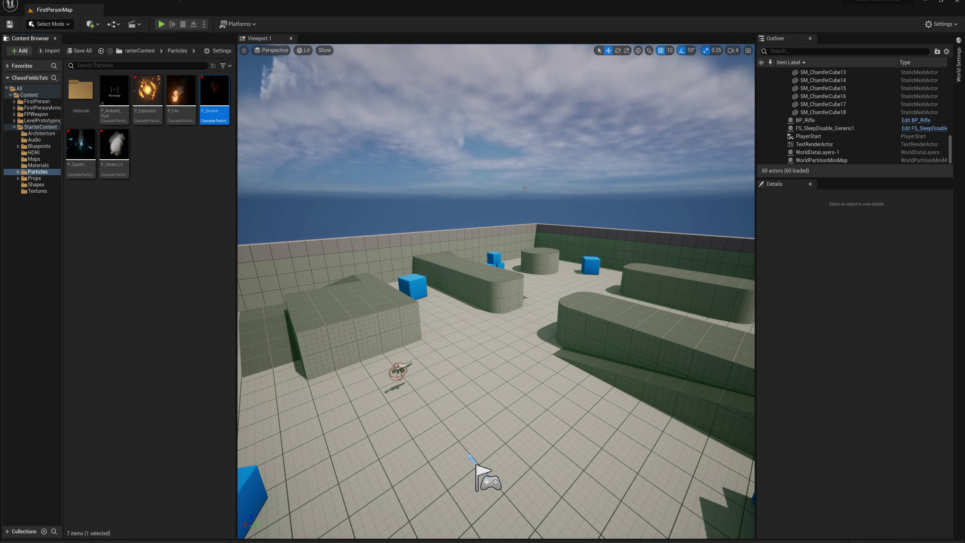
Open the Level Blueprint of FirstPersonMap and add an Event BeginPlay node to its event graph.
{"action": "scroll", "coordinate": [525, 187], "scroll_direction": "down", "scroll_amount": 5}
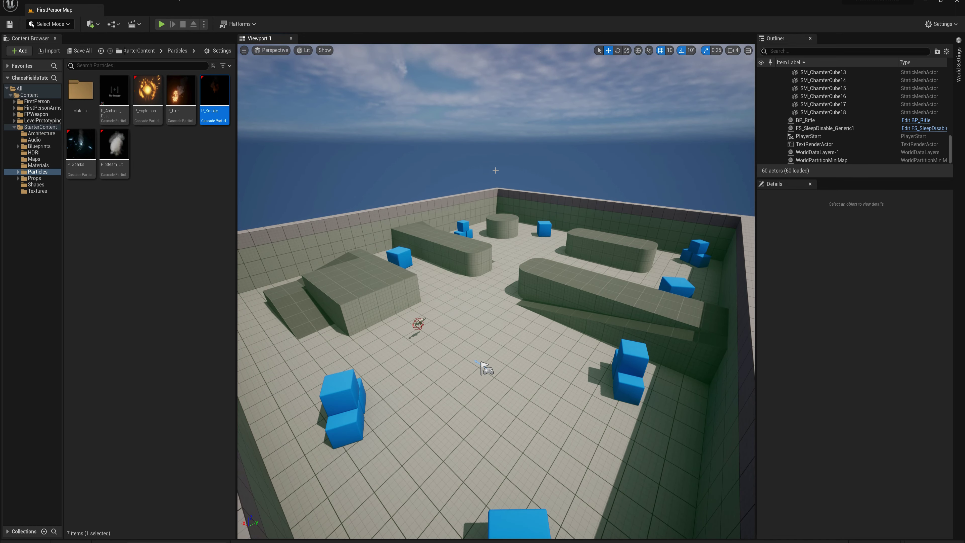
{"action": "left_click", "coordinate": [115, 25]}
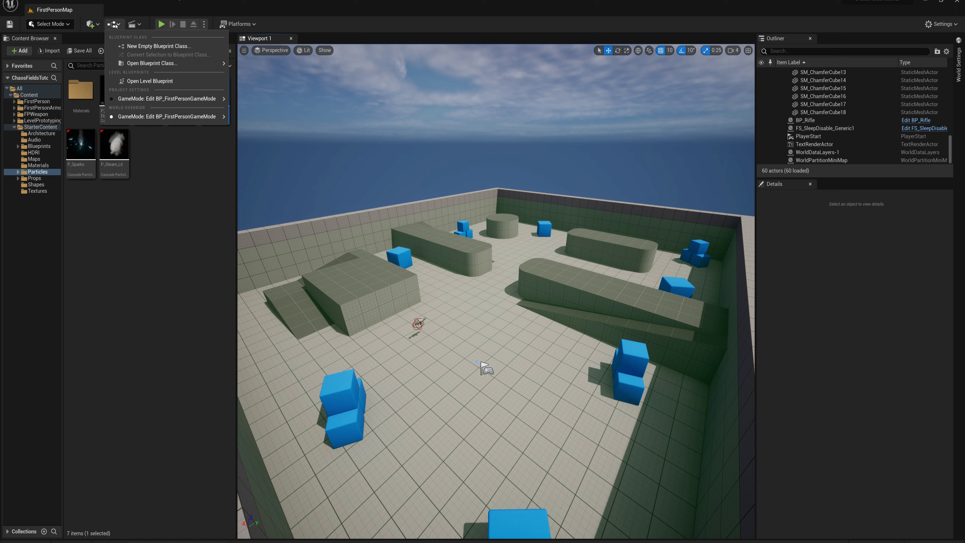
{"action": "left_click", "coordinate": [146, 82]}
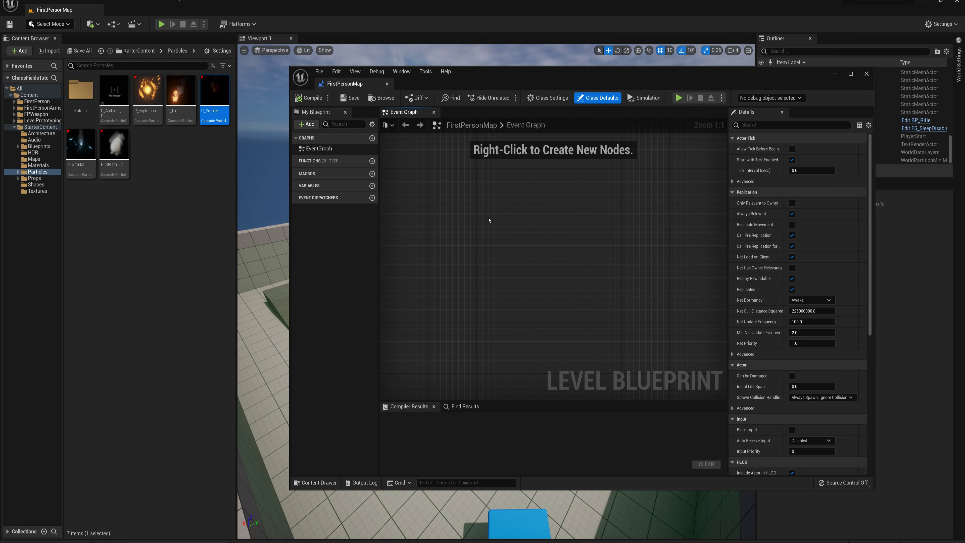
{"action": "right_click", "coordinate": [532, 220]}
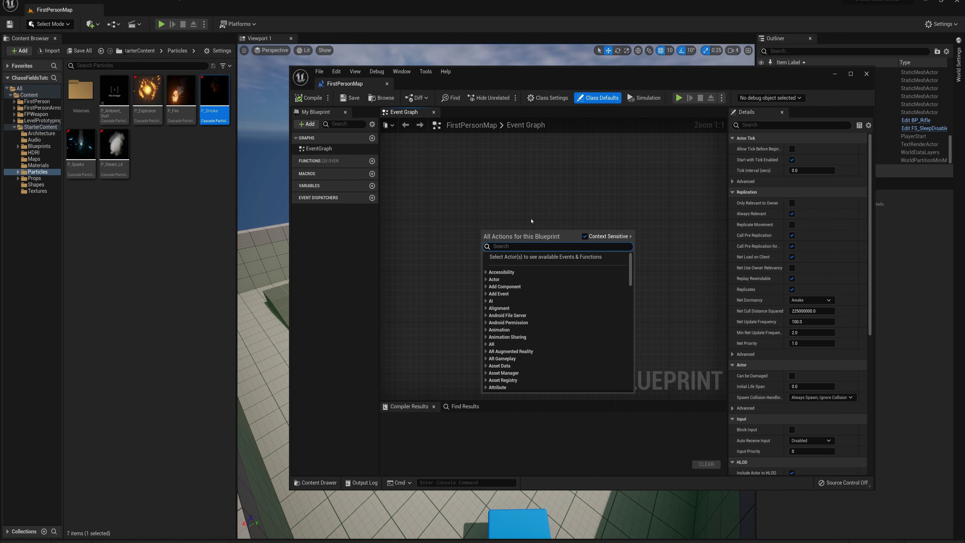
{"action": "type", "text": "begin pl"}
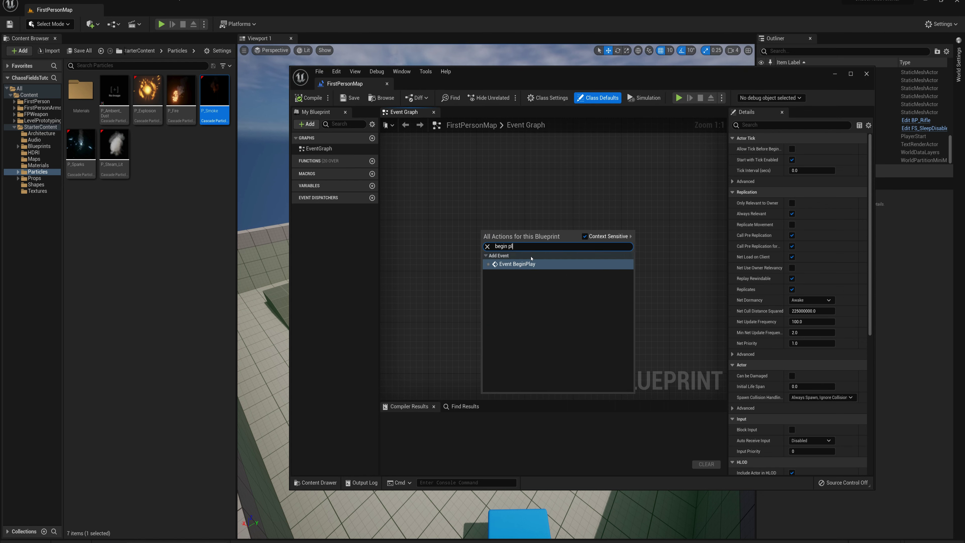
{"action": "left_click", "coordinate": [532, 263]}
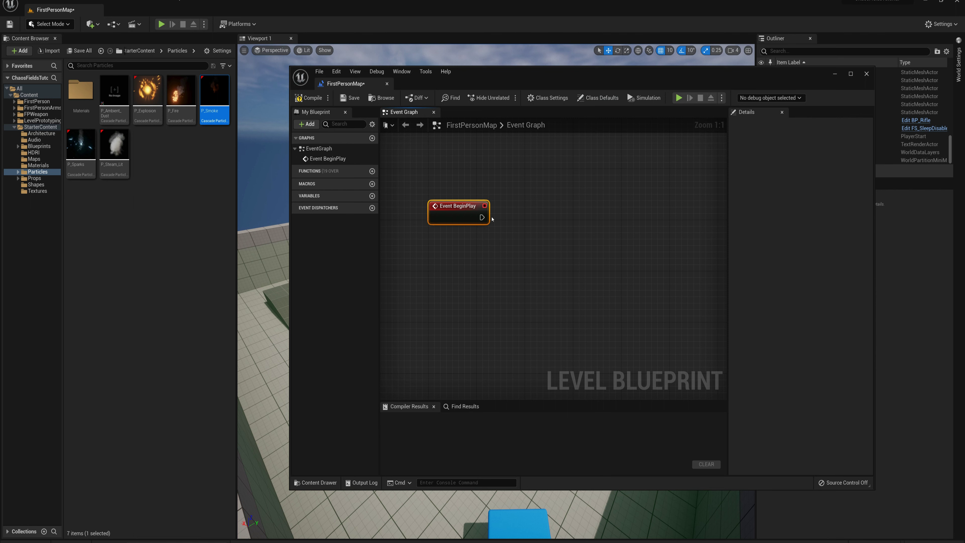
Add a Set Timer by Event node executed from Event BeginPlay.
{"action": "left_click_drag", "start_coordinate": [481, 217], "coordinate": [527, 212]}
{"action": "type", "text": "set tim"}
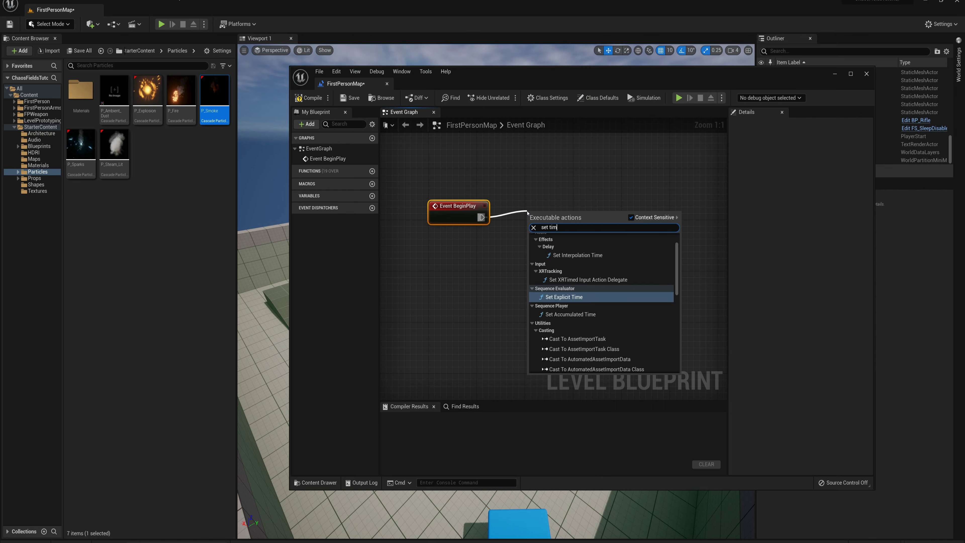
{"action": "type", "text": "er by"}
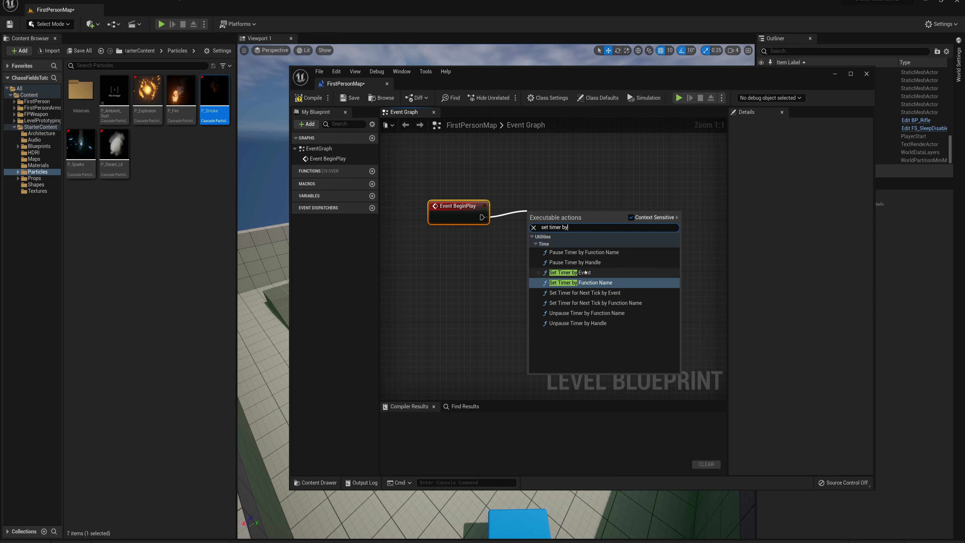
{"action": "left_click", "coordinate": [558, 272]}
Bind a new custom event named SpawnRock to the timer's Event input and make the timer loop with a Time of 0.2.
{"action": "left_click_drag", "start_coordinate": [550, 220], "coordinate": [469, 310]}
{"action": "type", "text": "custom"}
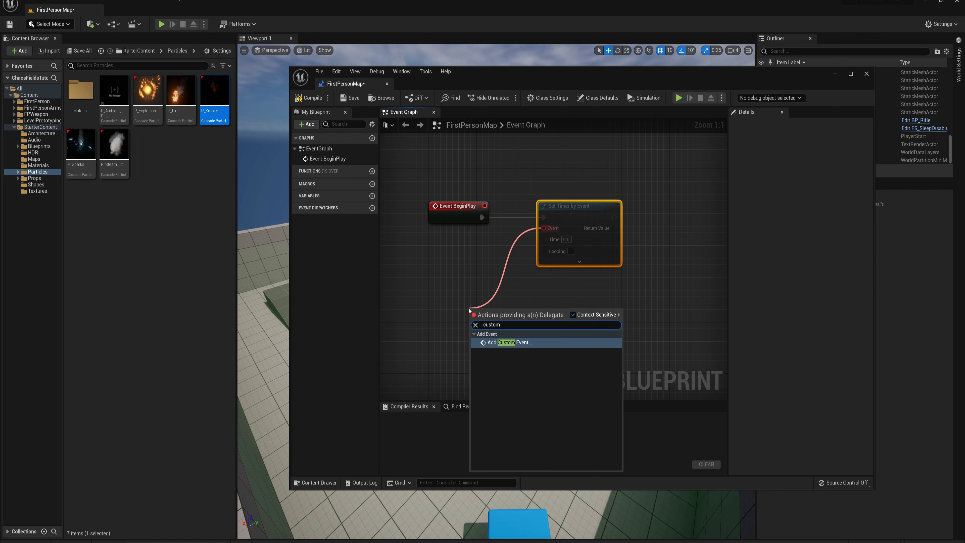
{"action": "left_click", "coordinate": [511, 342]}
{"action": "type", "text": "SpawnRock"}
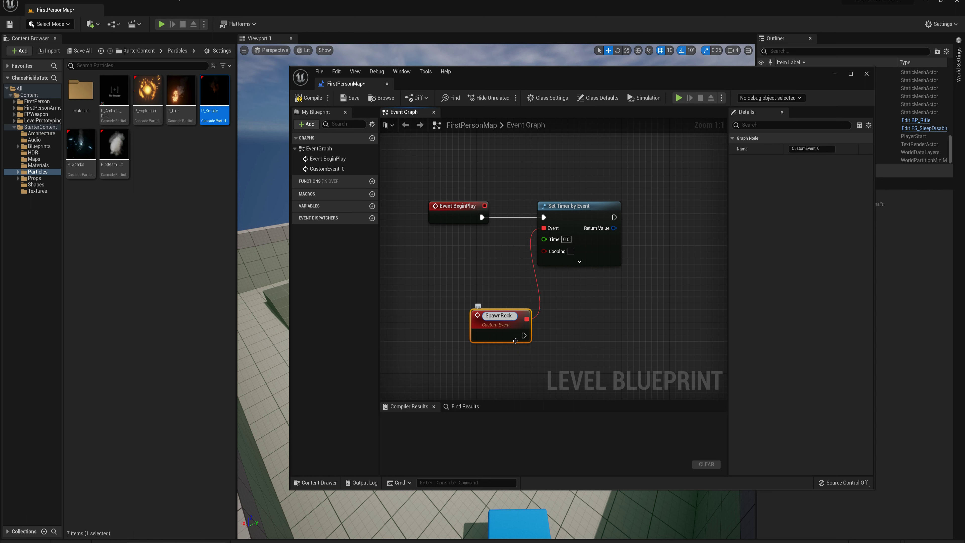
{"action": "key", "text": "Return"}
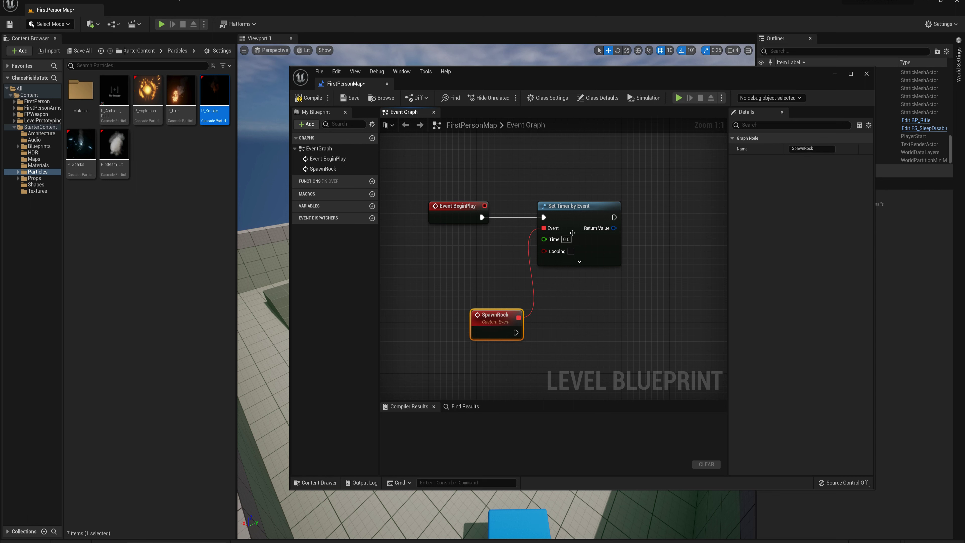
{"action": "left_click", "coordinate": [566, 239]}
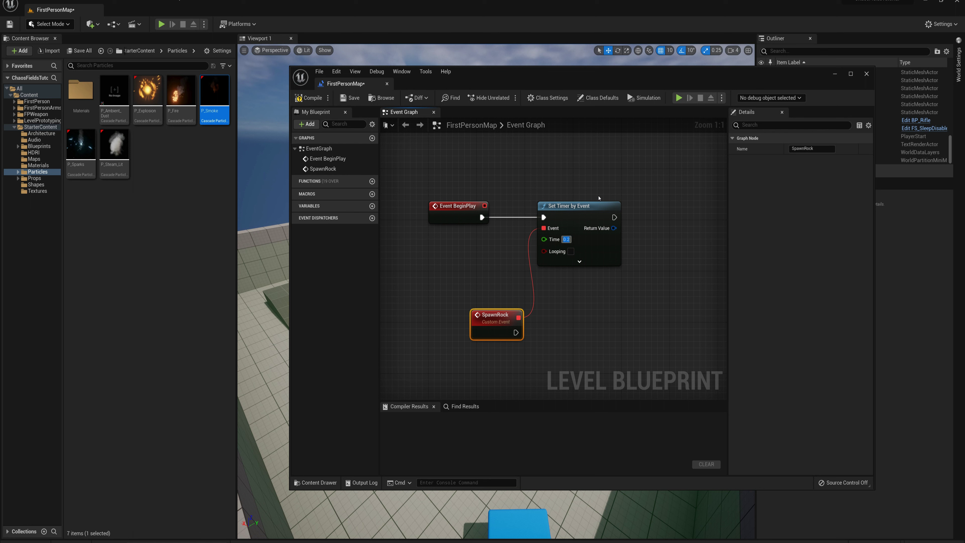
{"action": "left_click", "coordinate": [571, 252]}
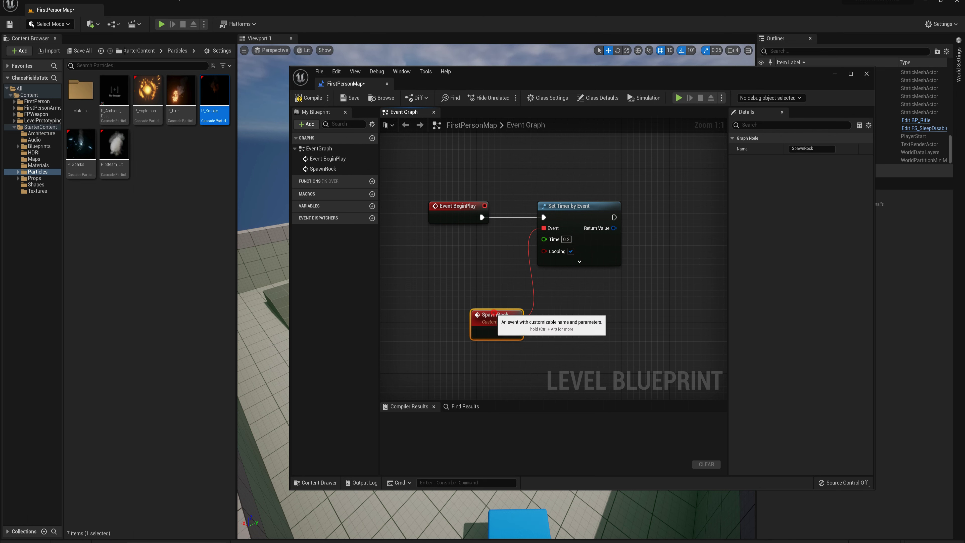
Add a Spawn Actor from Class node executed from SpawnRock and set its class to B_FallingRock.
{"action": "left_click_drag", "start_coordinate": [498, 322], "coordinate": [559, 325]}
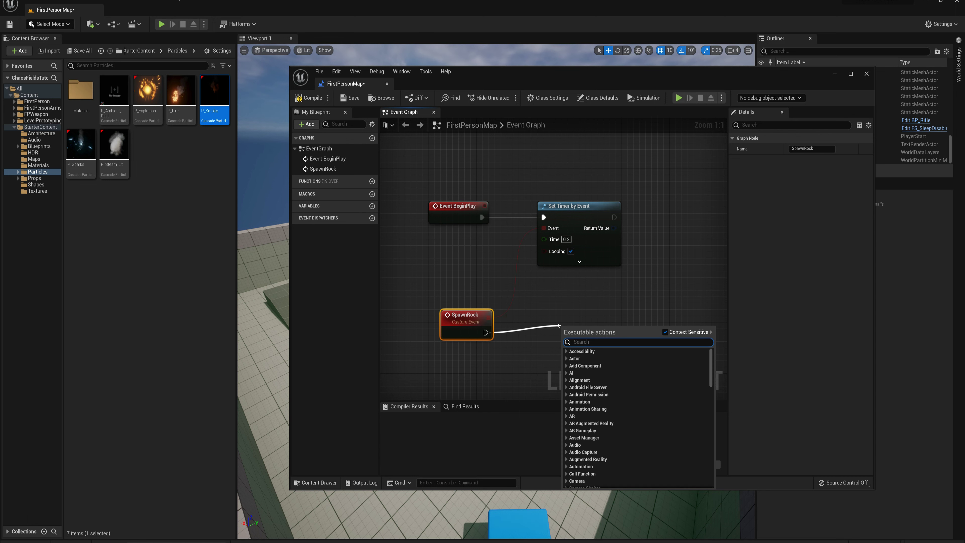
{"action": "type", "text": "spawn actor"}
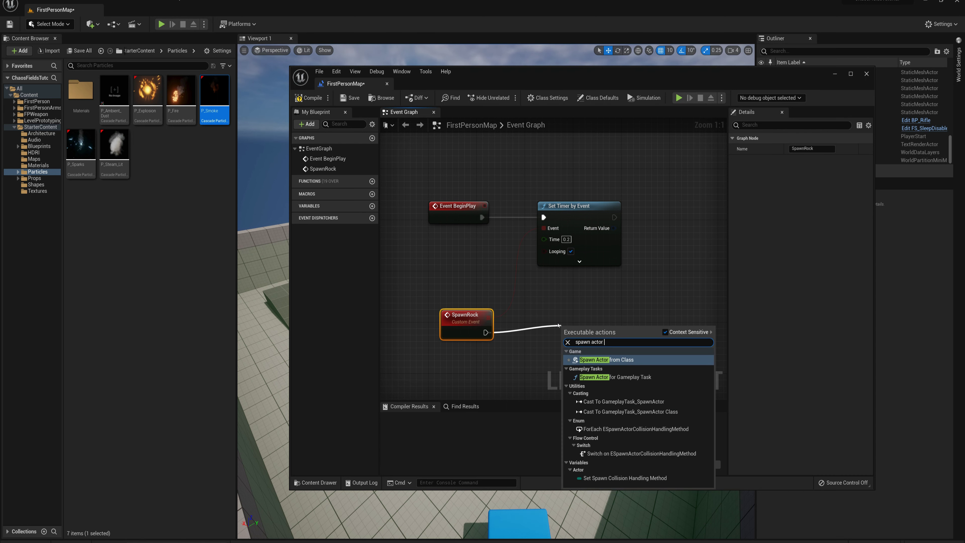
{"action": "left_click", "coordinate": [654, 359]}
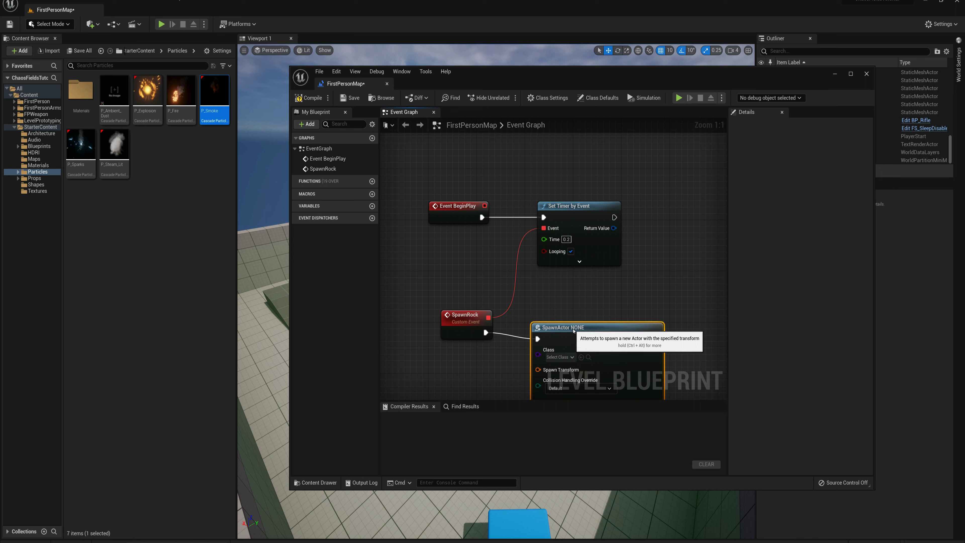
{"action": "right_click_drag", "start_coordinate": [574, 312], "coordinate": [573, 252]}
{"action": "left_click", "coordinate": [553, 297]}
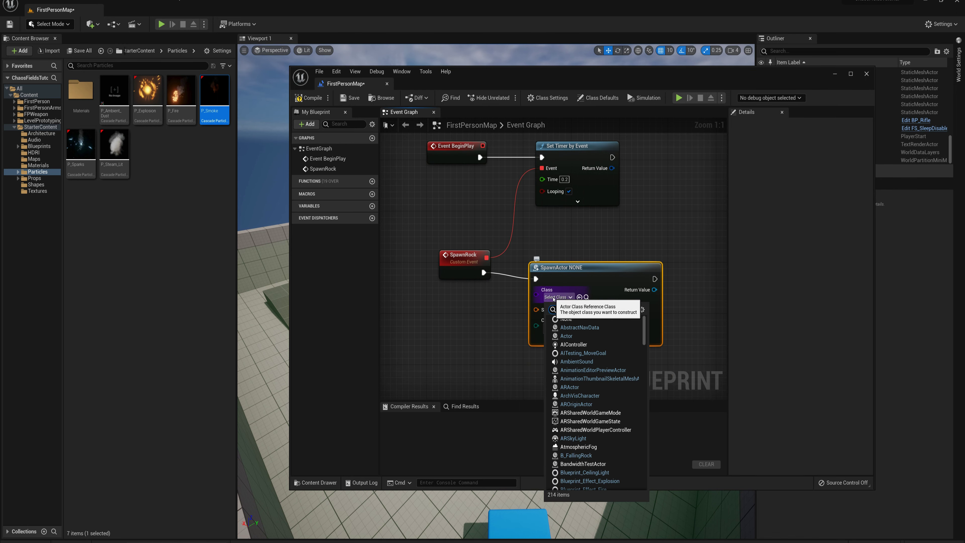
{"action": "type", "text": "b_fall"}
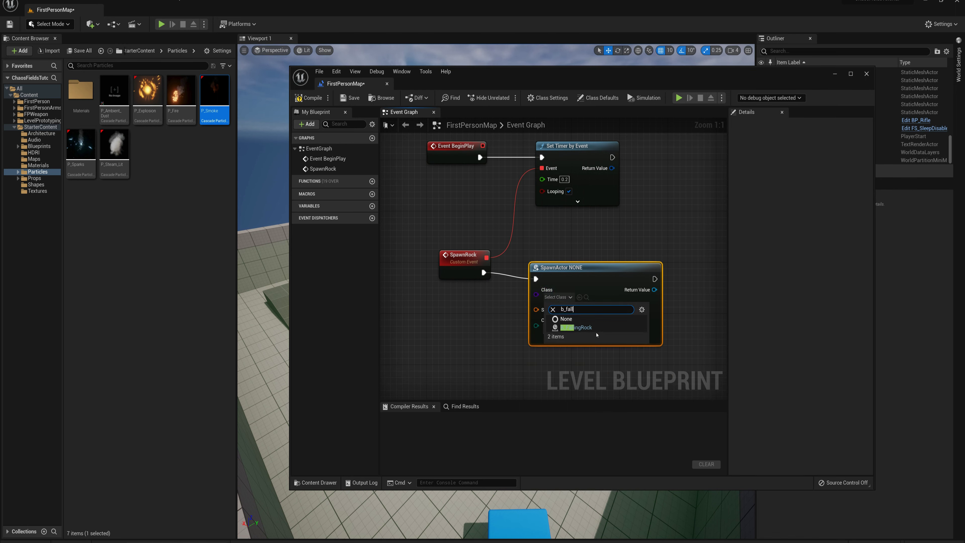
{"action": "left_click", "coordinate": [592, 328]}
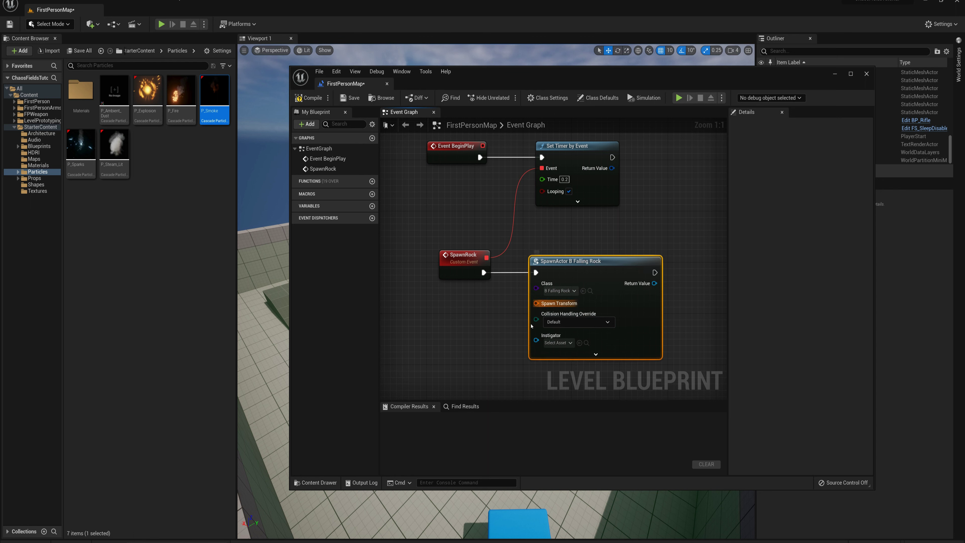
Split the Spawn Transform struct pin and set the spawn location to X 1500, Y 1500, Z 1500.
{"action": "right_click_drag", "start_coordinate": [483, 317], "coordinate": [491, 267]}
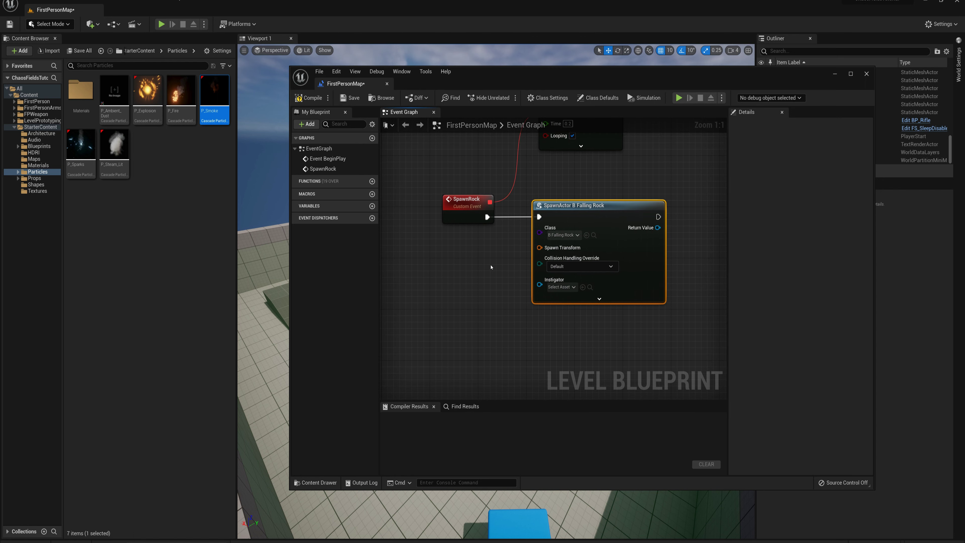
{"action": "right_click", "coordinate": [540, 248]}
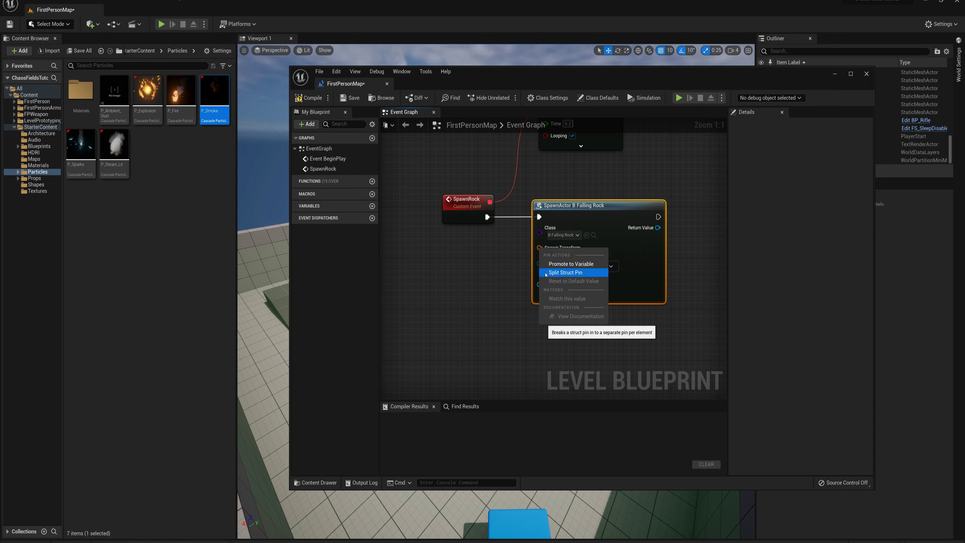
{"action": "left_click", "coordinate": [570, 274]}
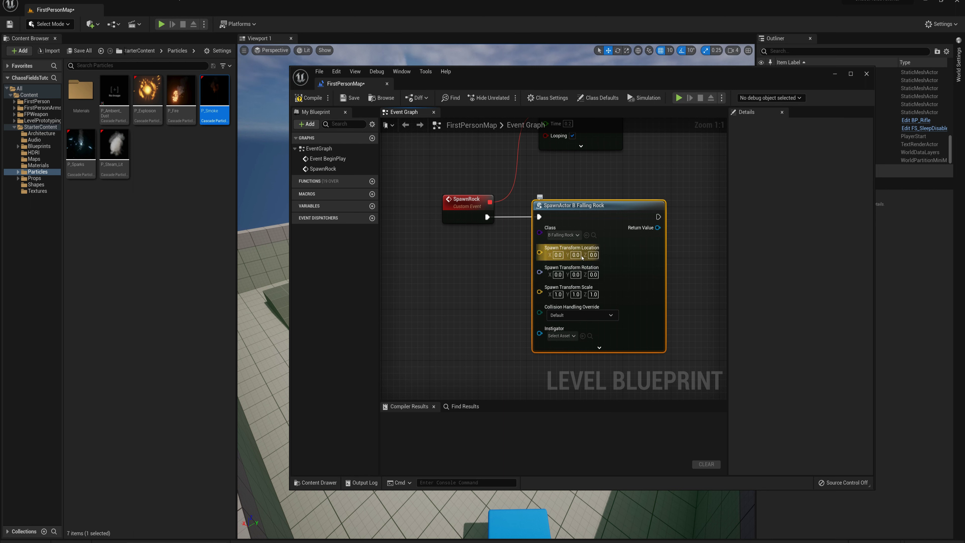
{"action": "left_click", "coordinate": [558, 255]}
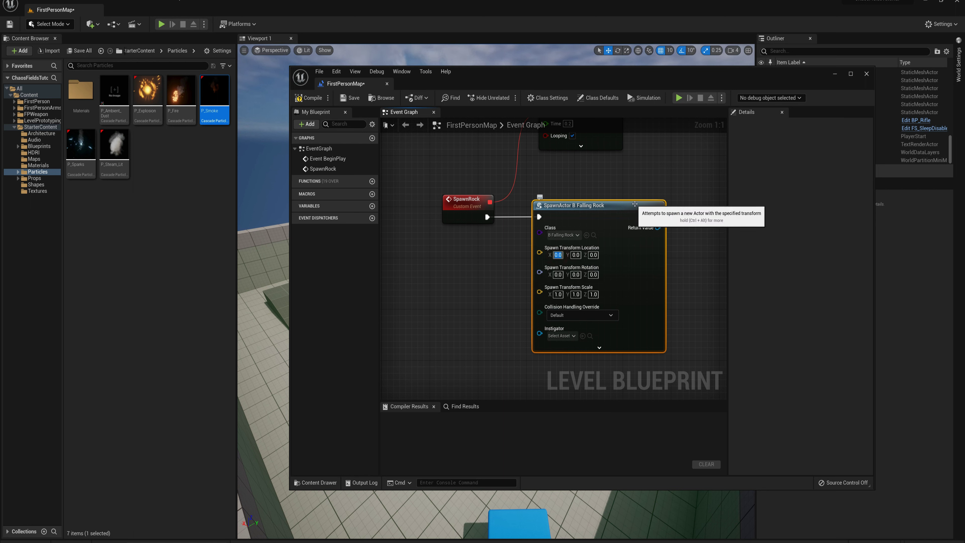
{"action": "type", "text": "1500"}
{"action": "key", "text": "Tab"}
{"action": "type", "text": "1500"}
{"action": "key", "text": "Tab"}
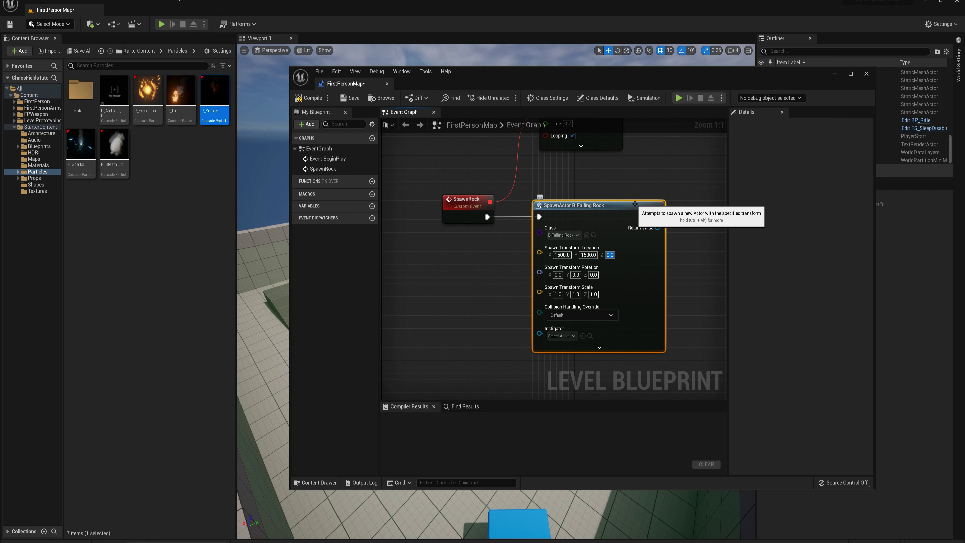
{"action": "type", "text": "1500"}
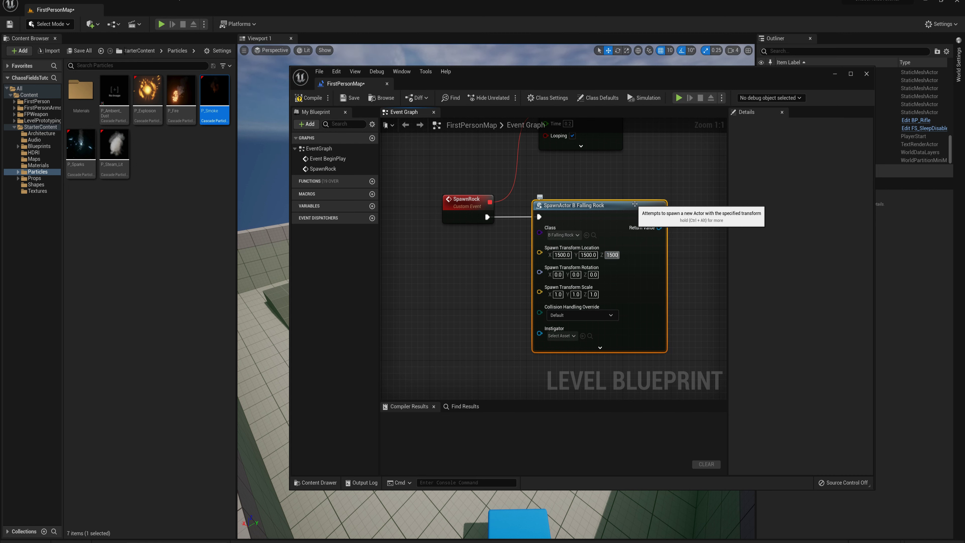
{"action": "key", "text": "Tab"}
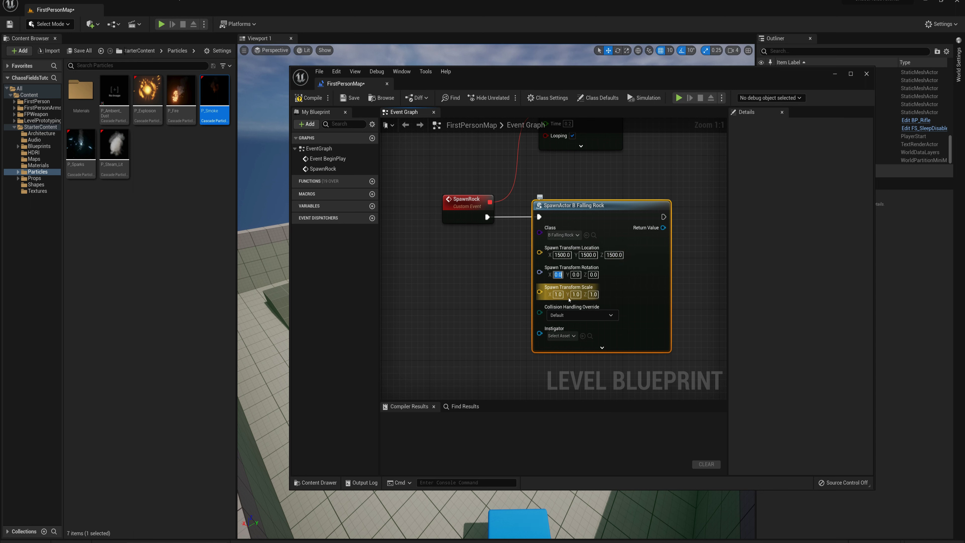
Set Collision Handling Override to Always Spawn, Ignore Collisions and feed Spawn Transform Rotation from a new Random Rotator node.
{"action": "left_click", "coordinate": [568, 314]}
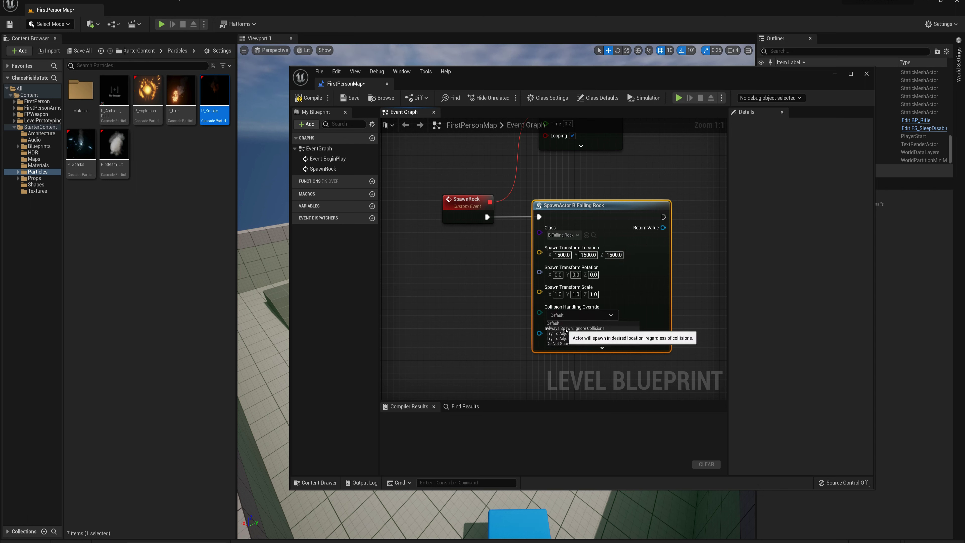
{"action": "left_click", "coordinate": [566, 328]}
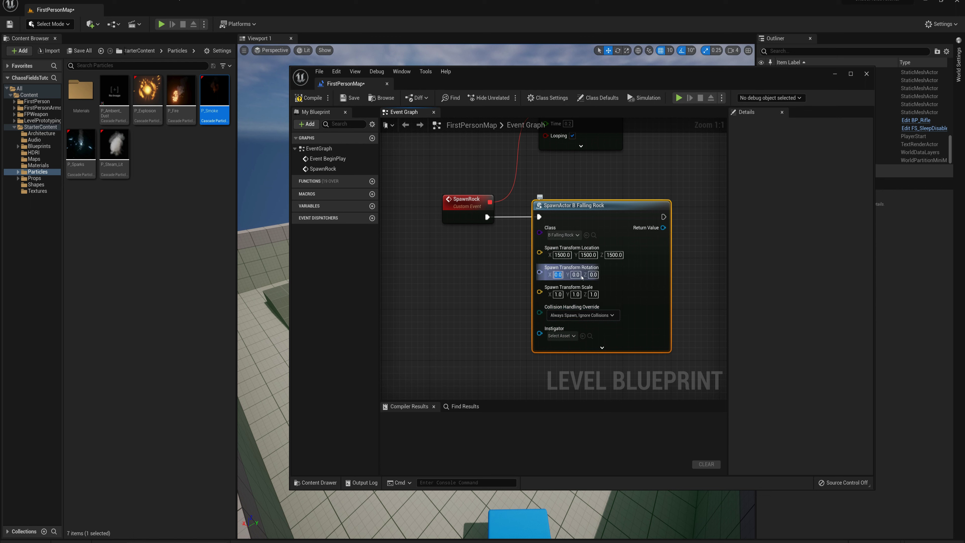
{"action": "right_click", "coordinate": [434, 276]}
{"action": "type", "text": "random rot"}
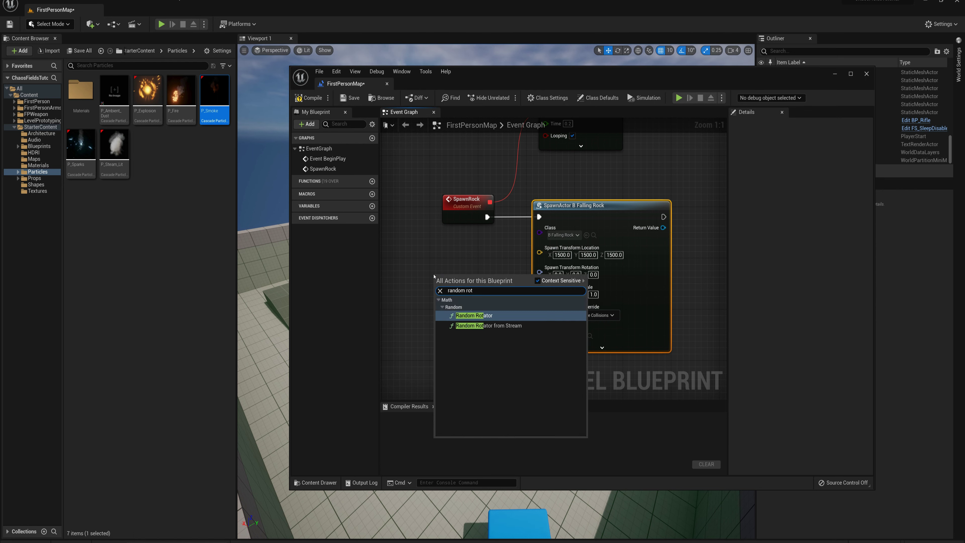
{"action": "left_click", "coordinate": [479, 316]}
{"action": "left_click_drag", "start_coordinate": [492, 262], "coordinate": [548, 275]}
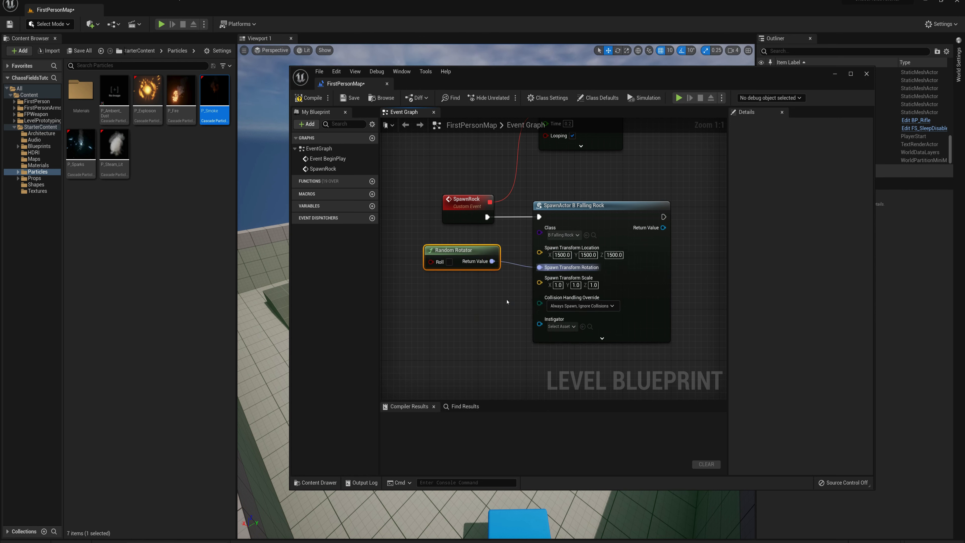
Compile and save the Level Blueprint, then close it to return to the level.
{"action": "left_click", "coordinate": [308, 97]}
{"action": "left_click", "coordinate": [352, 99]}
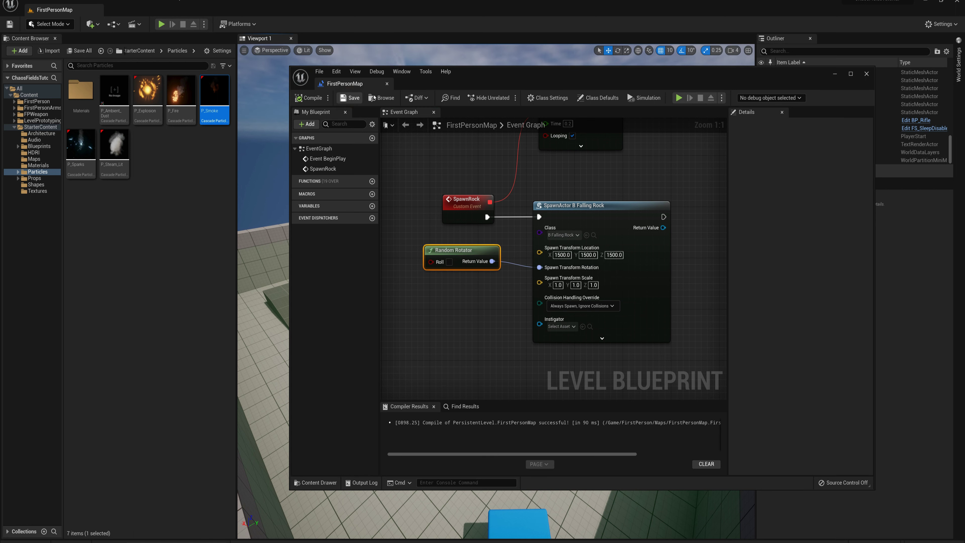
{"action": "left_click", "coordinate": [387, 83]}
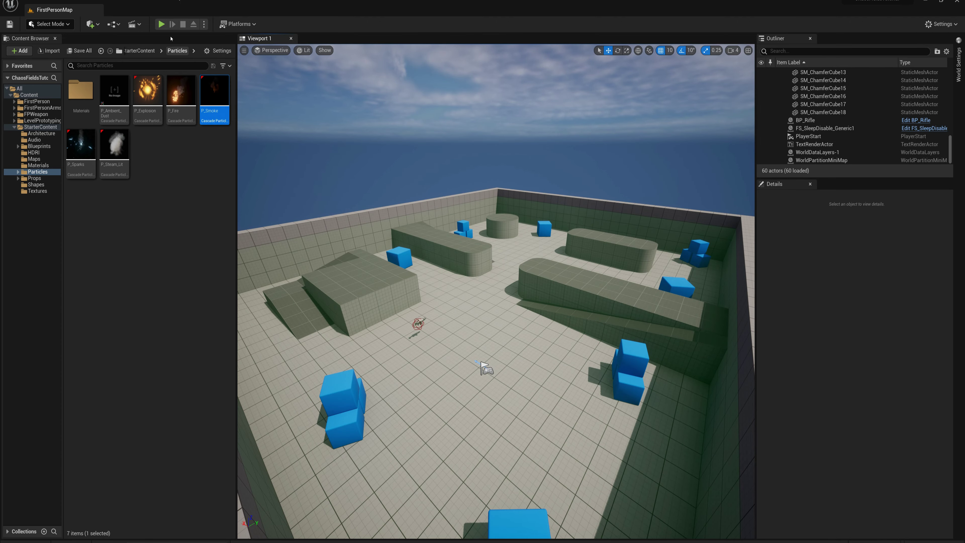
Play the level and walk forward through the arena to check the falling rocks and their explosion and smoke effects.
{"action": "left_click", "coordinate": [161, 25]}
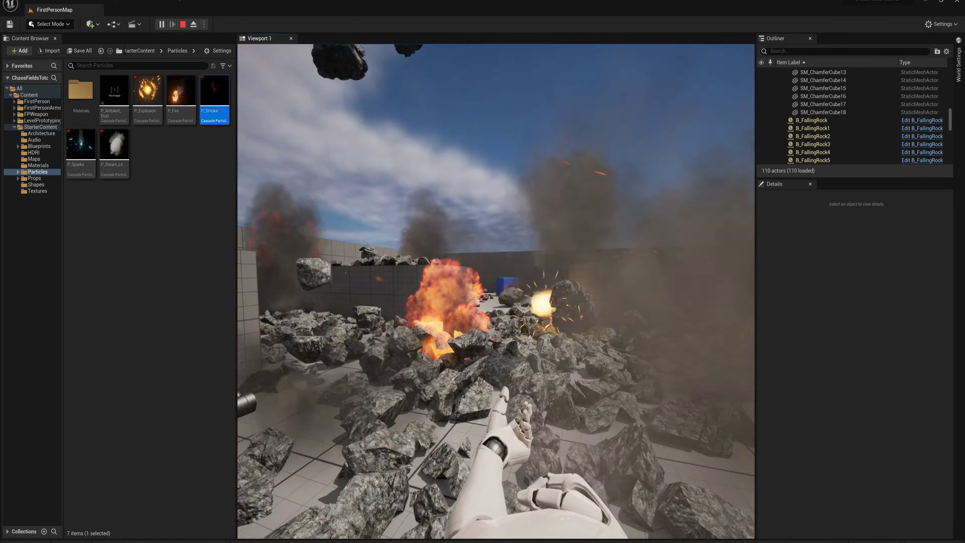
{"action": "key", "text": "w"}
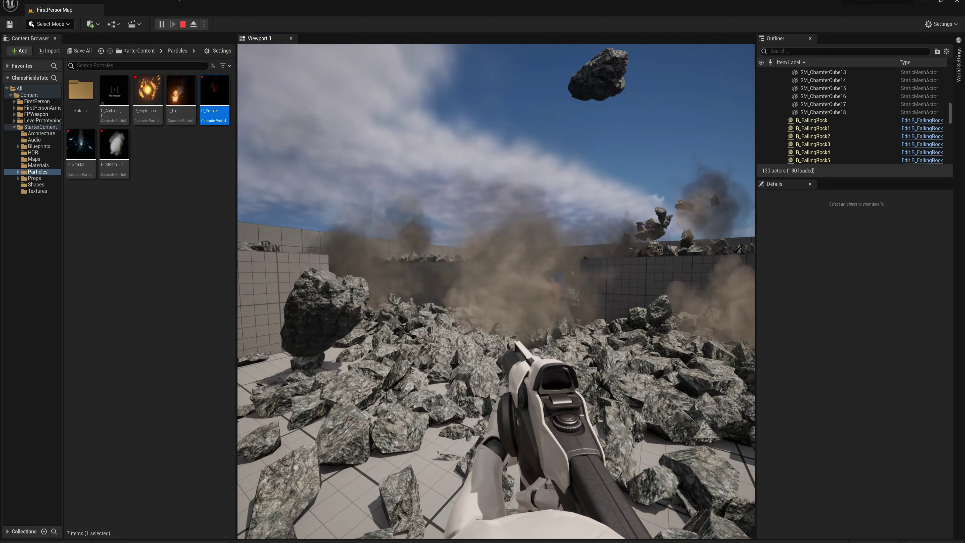
{"action": "key", "text": "w"}
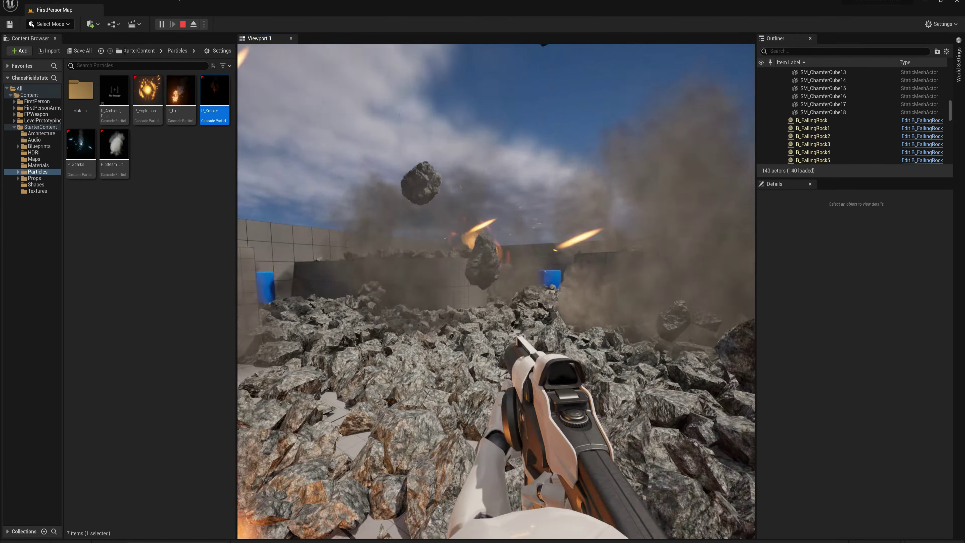
Run the console command "stat fps" in the running game to show the frame rate, watch the rocks pile up, and stop the play session.
{"action": "key", "text": "grave"}
{"action": "type", "text": "sta"}
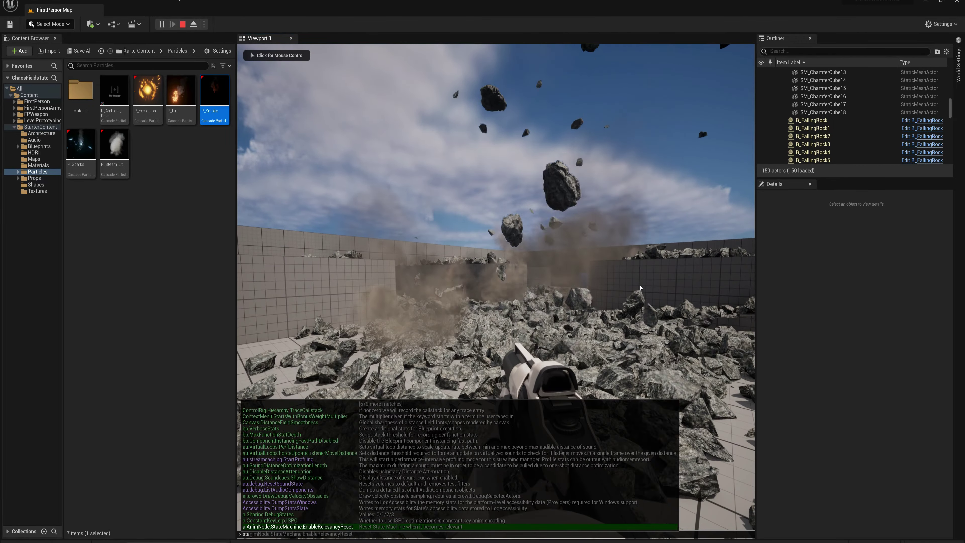
{"action": "type", "text": "t fps"}
{"action": "key", "text": "Return"}
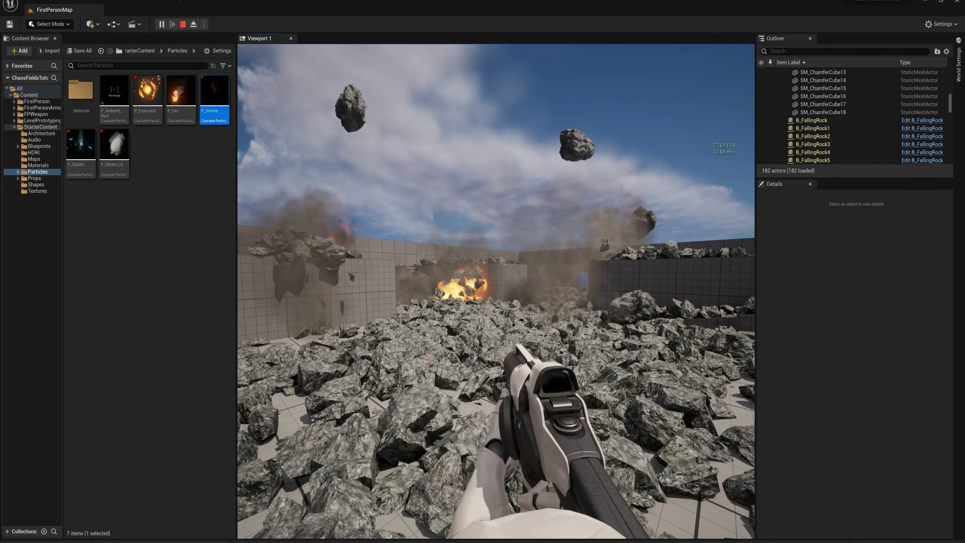
{"action": "key", "text": "Escape"}
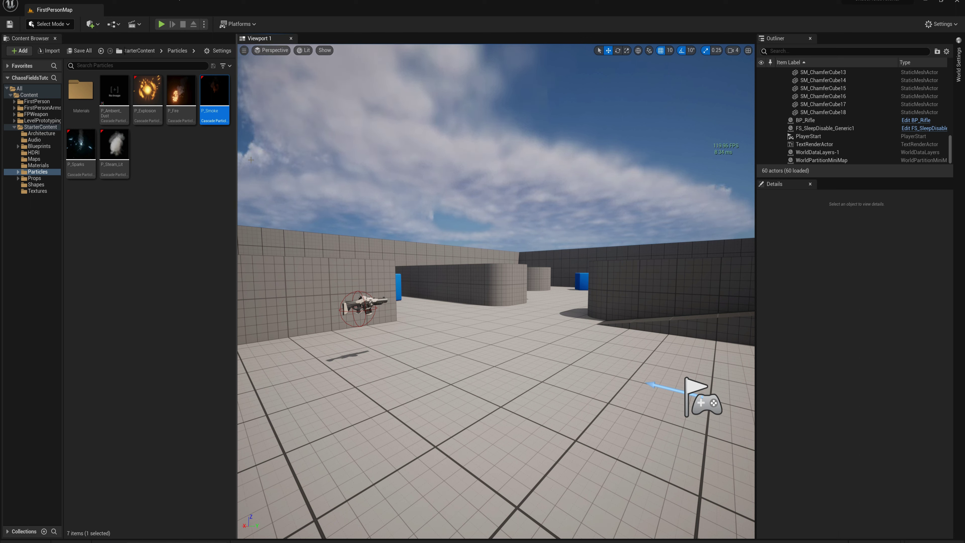
Open the B_FallingRock blueprint from the Content folder and set its Initial Life Span to 10.0.
{"action": "left_click", "coordinate": [28, 95]}
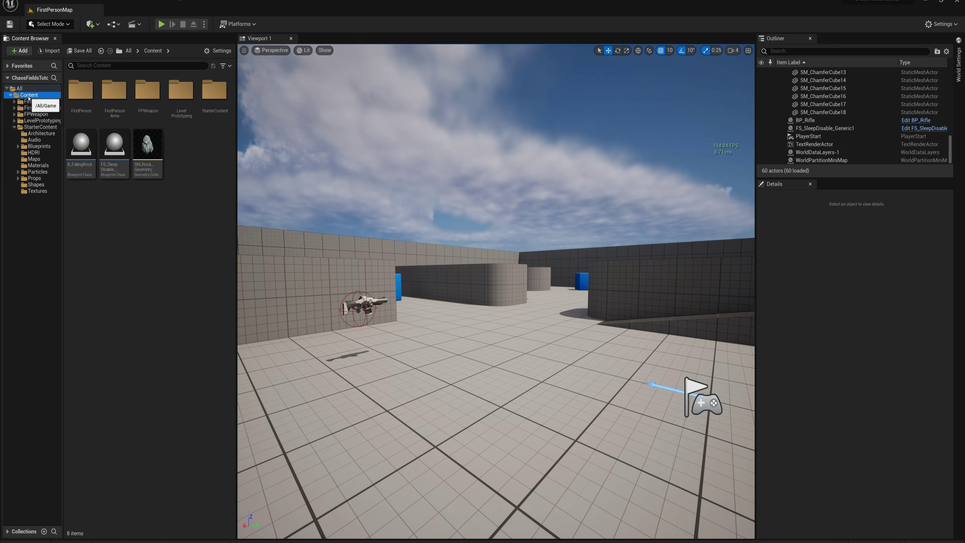
{"action": "double_click", "coordinate": [78, 148]}
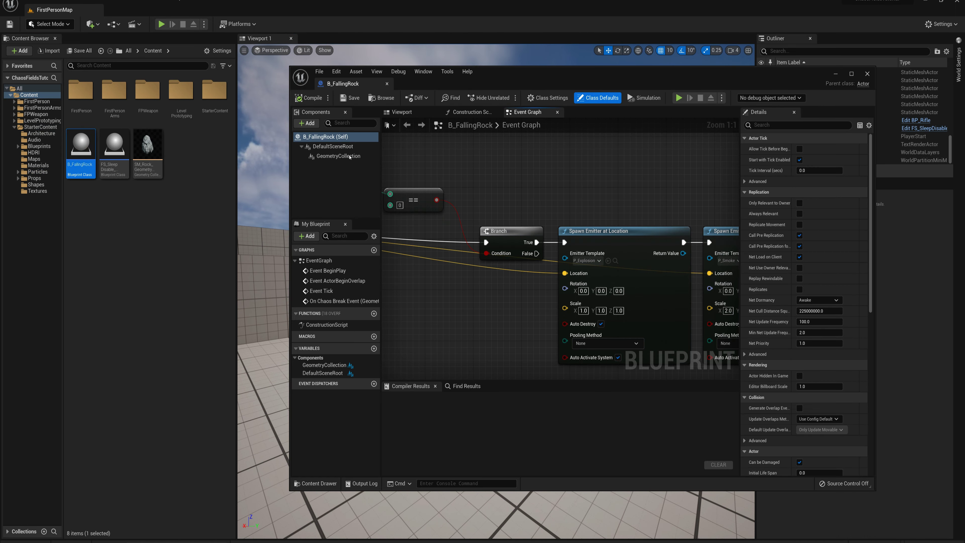
{"action": "left_click", "coordinate": [778, 124]}
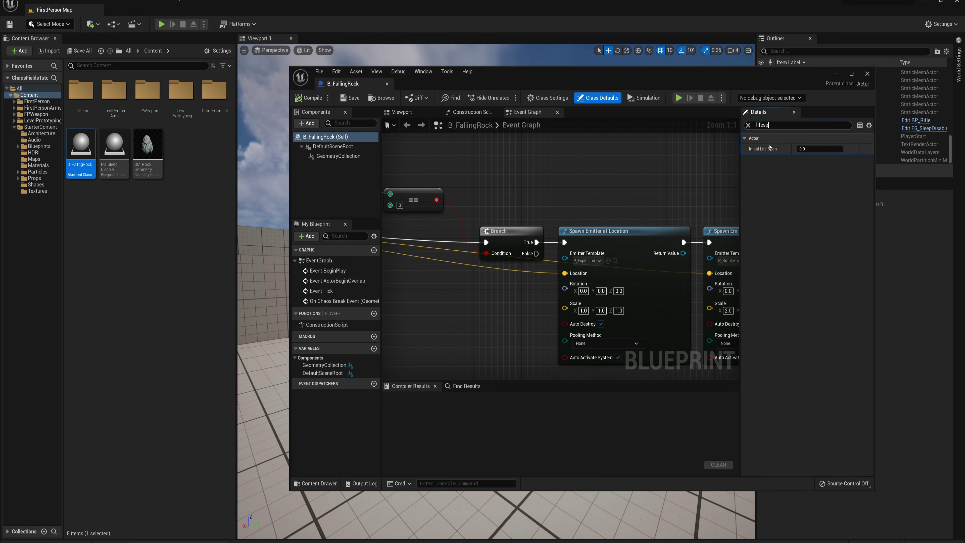
{"action": "left_click", "coordinate": [819, 147]}
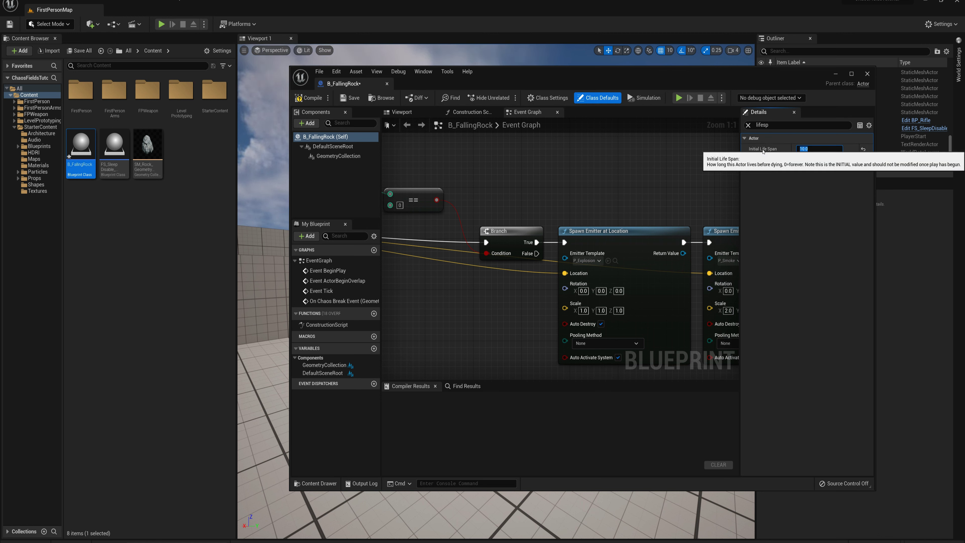
{"action": "left_click", "coordinate": [749, 126]}
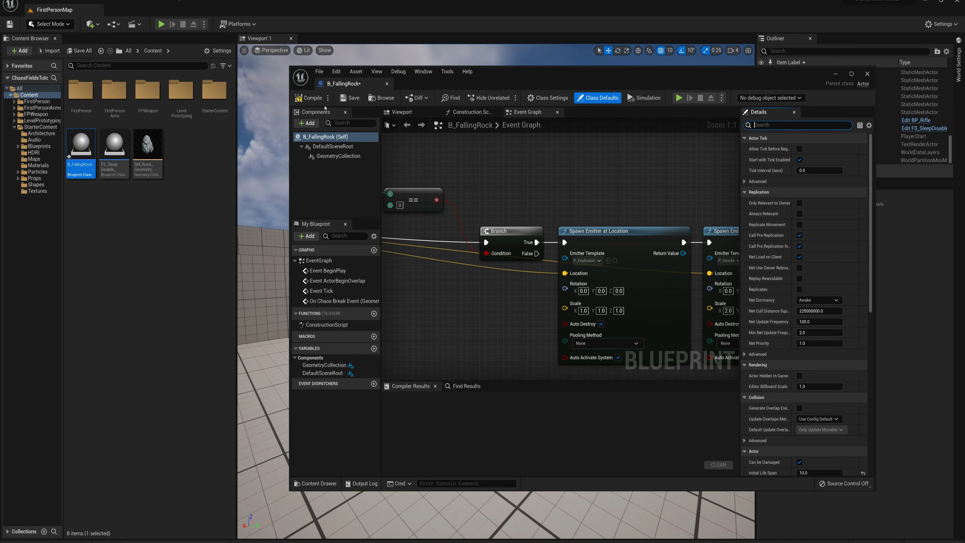
Compile and save B_FallingRock, close its blueprint editor, and play the level again to test the rocks' limited life span.
{"action": "left_click", "coordinate": [311, 98]}
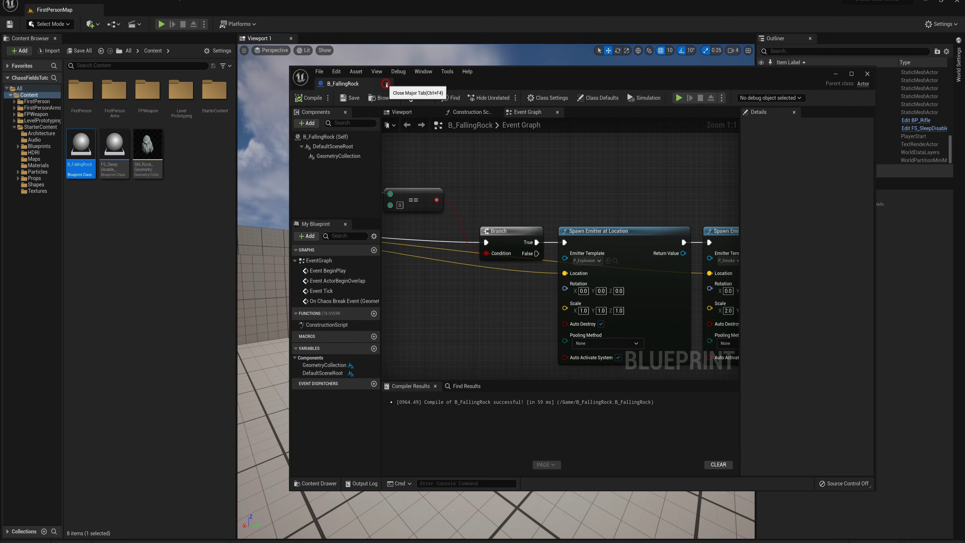
{"action": "left_click", "coordinate": [387, 84]}
{"action": "left_click", "coordinate": [160, 26]}
{"action": "left_click", "coordinate": [160, 24]}
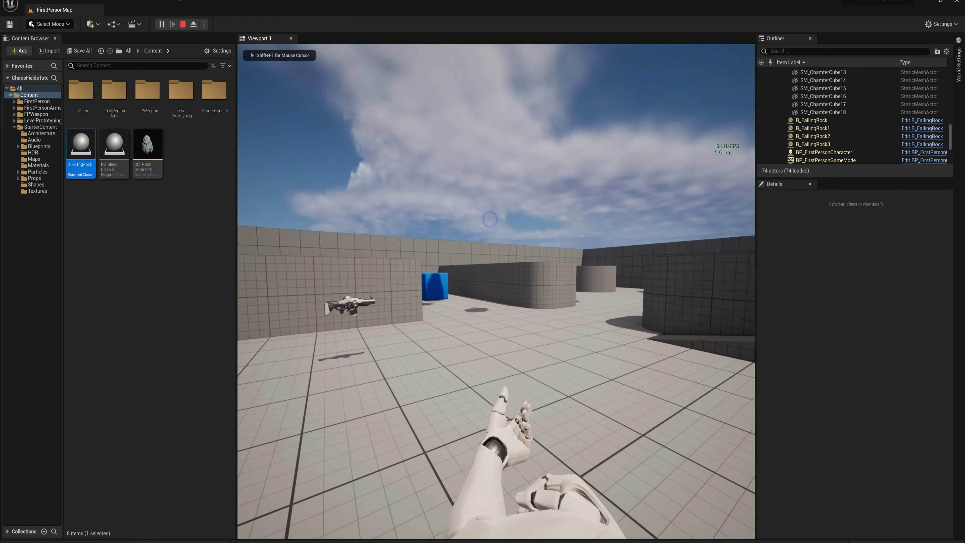